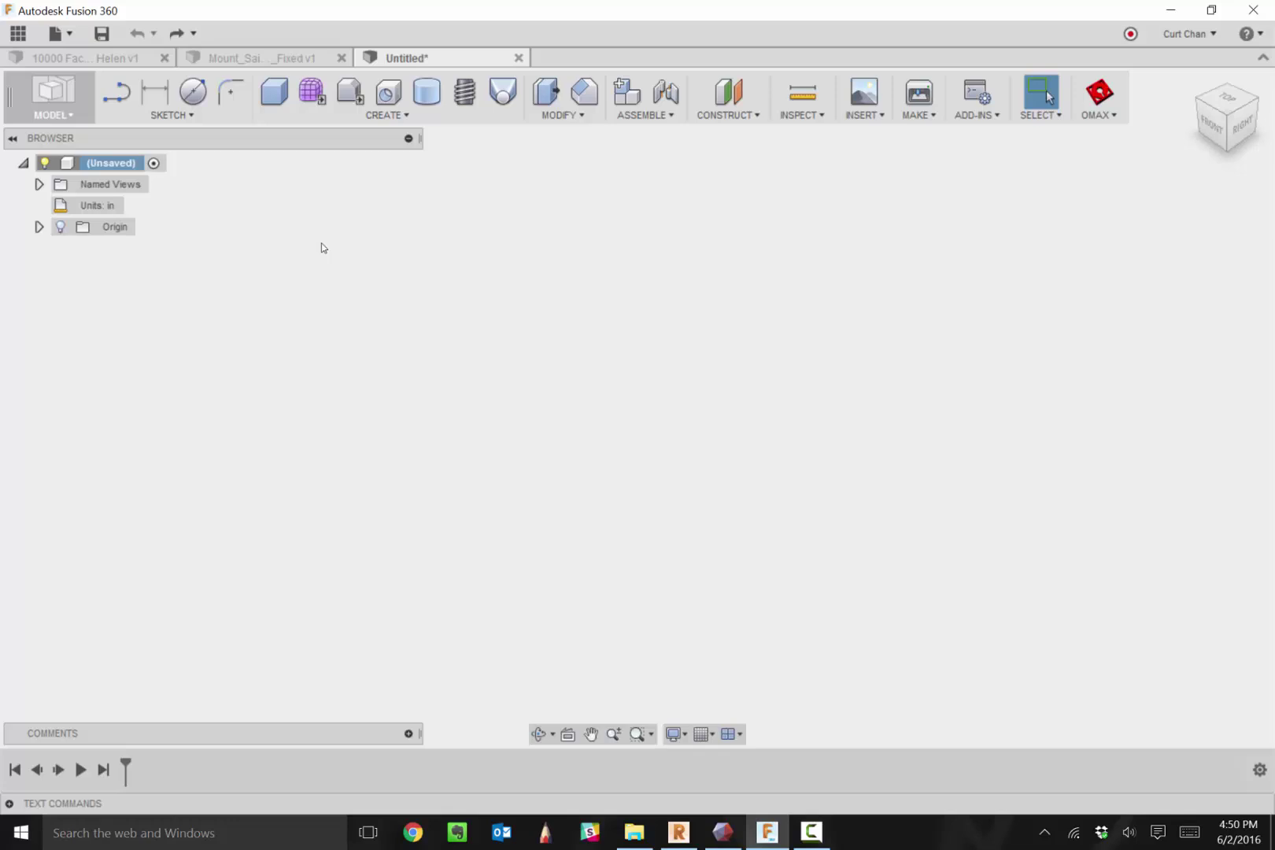
left_click(411, 118)
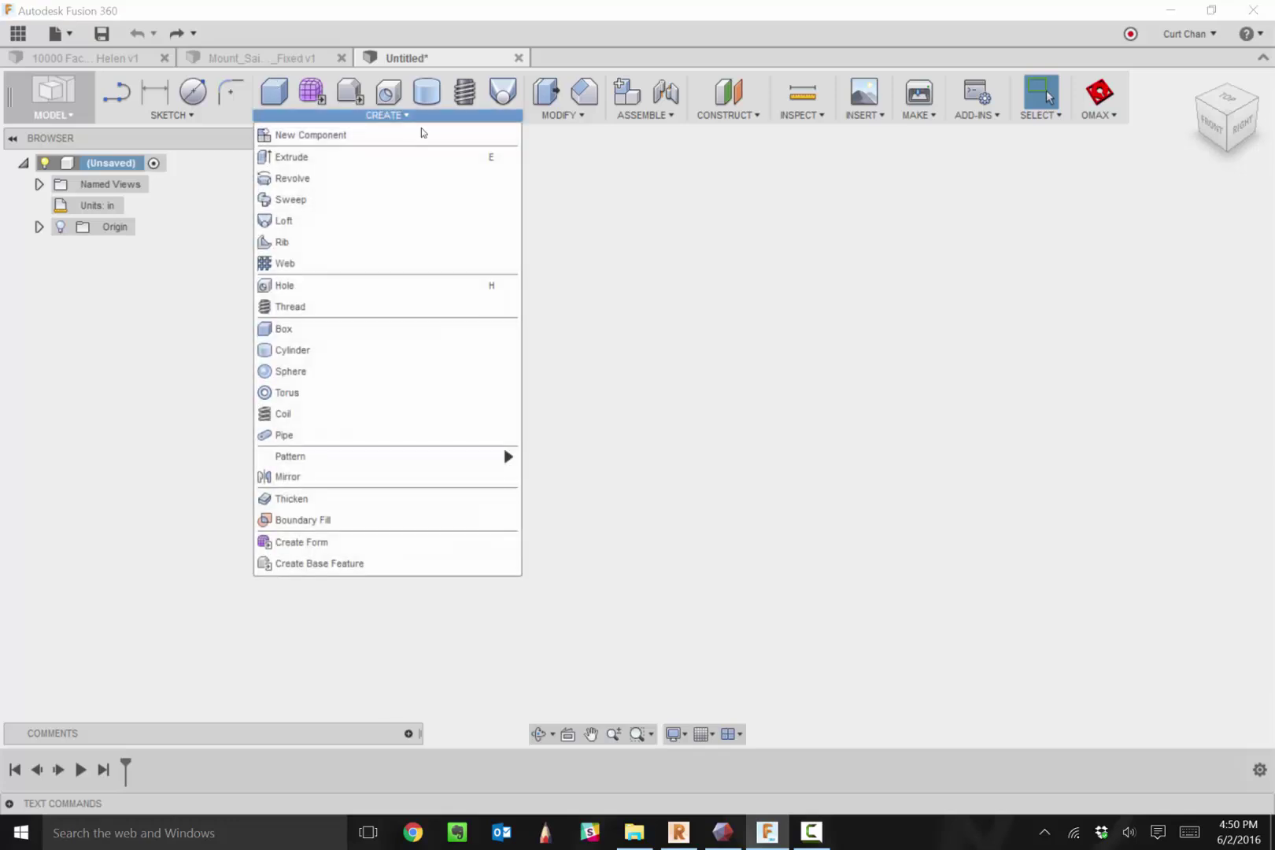
left_click(421, 560)
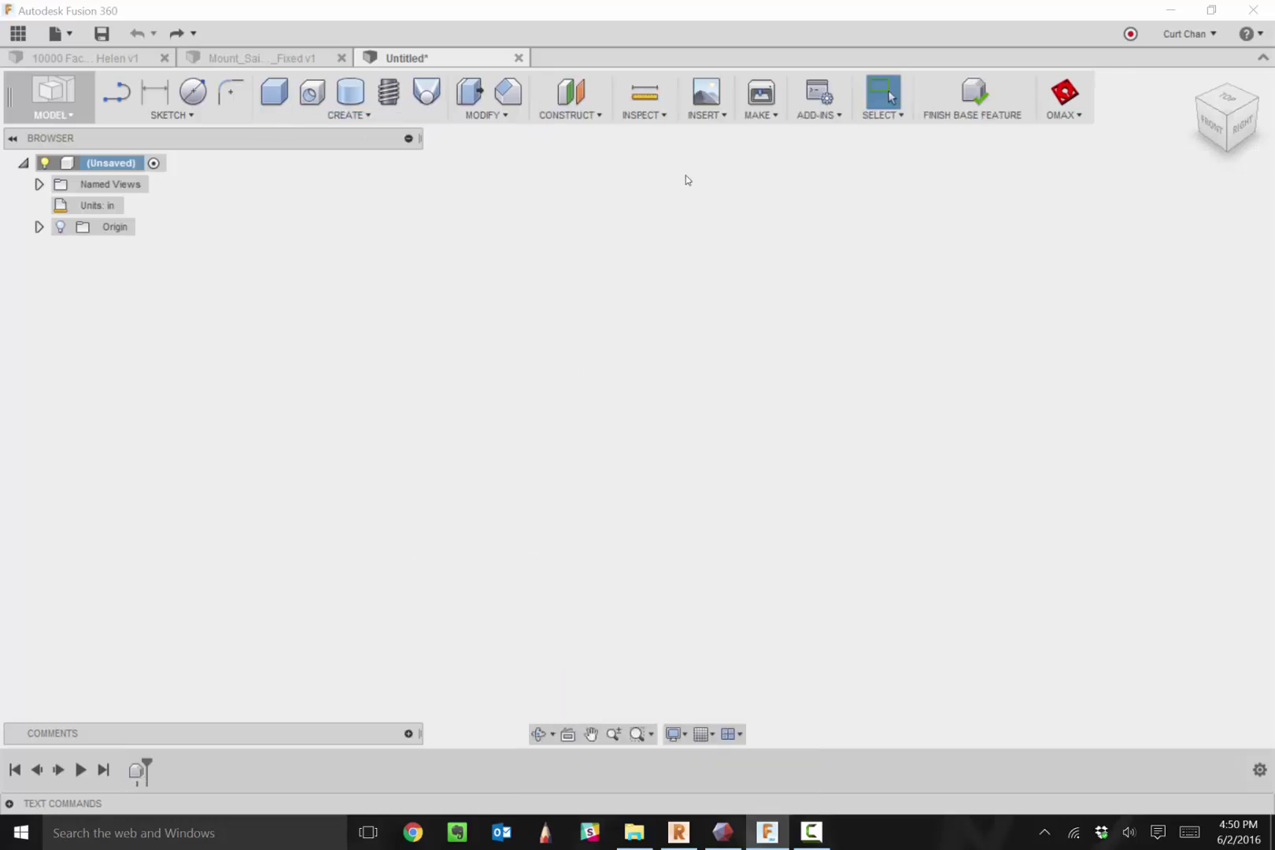
left_click(713, 118)
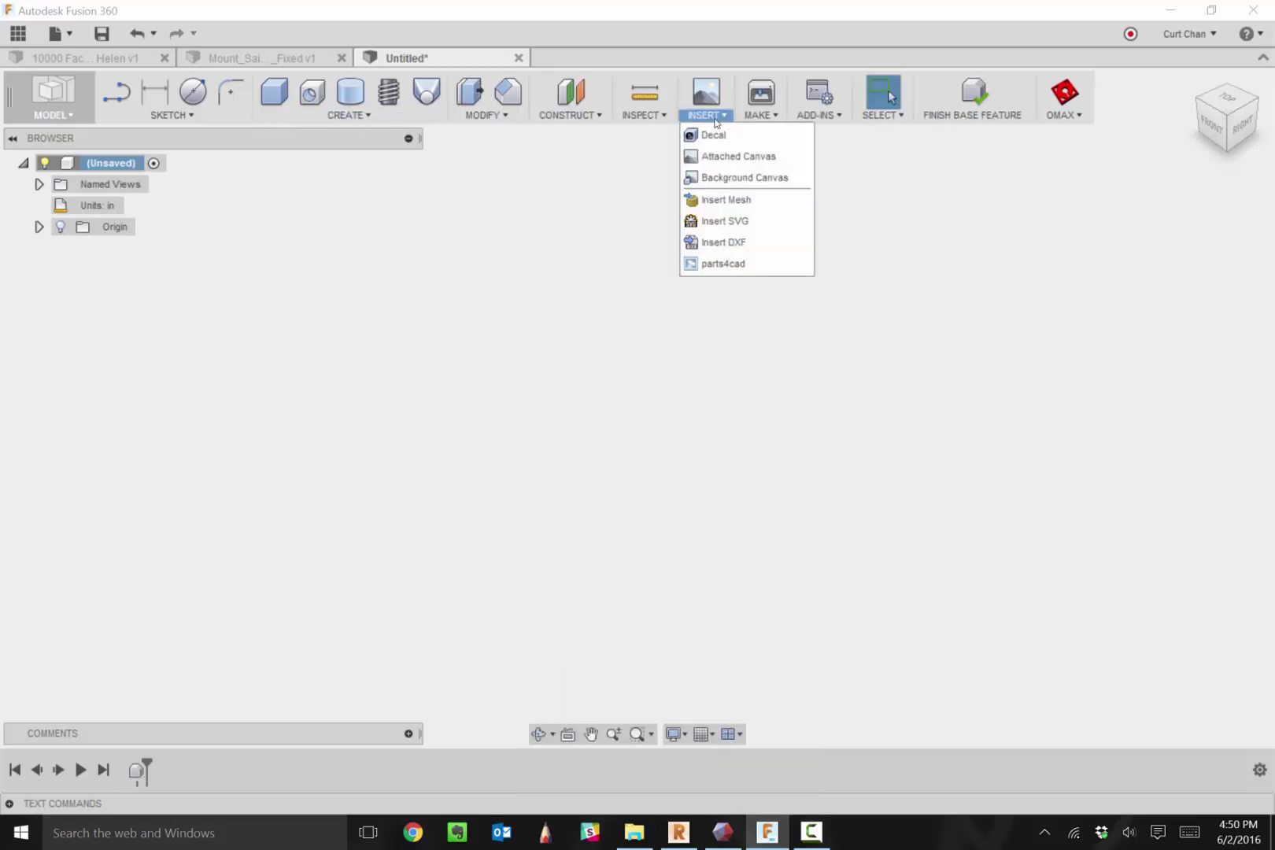
left_click(725, 202)
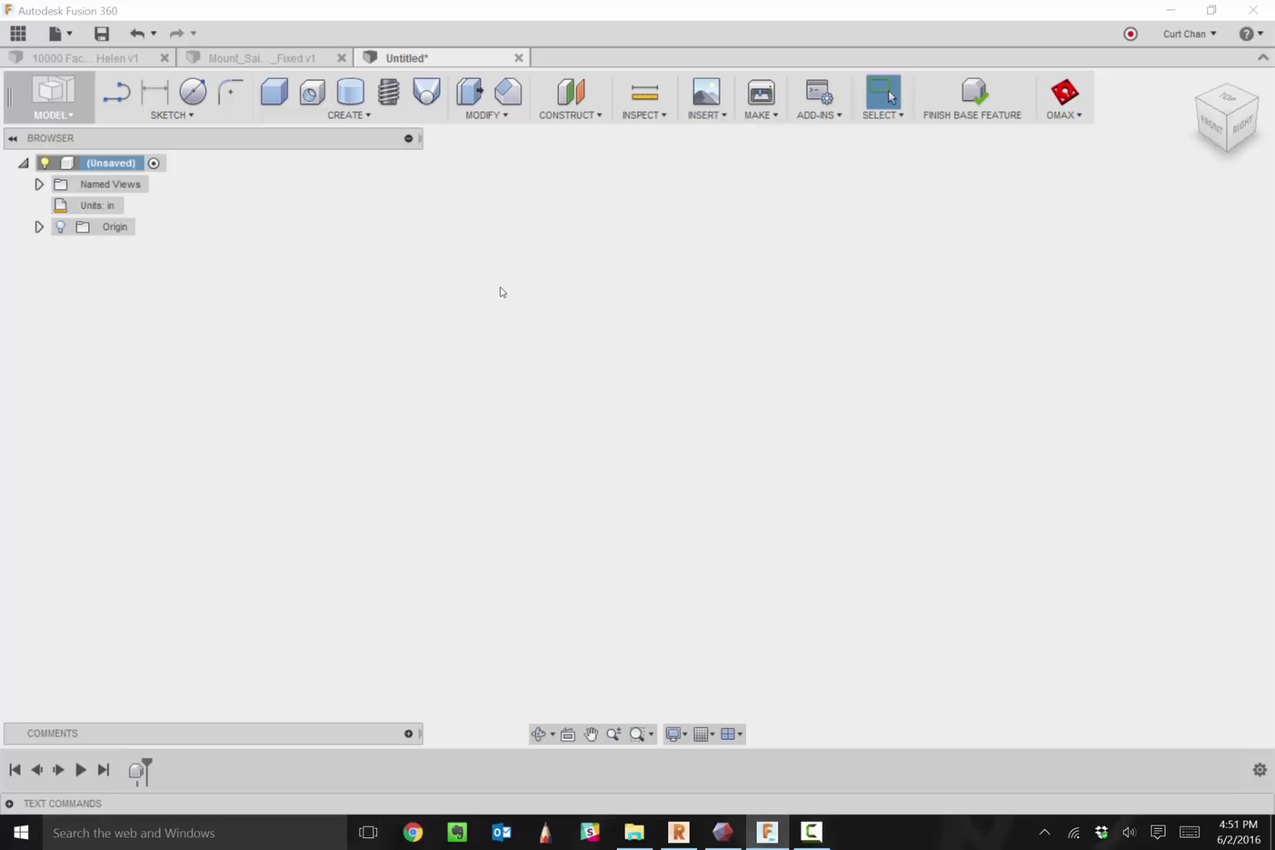
key("ctrl+z")
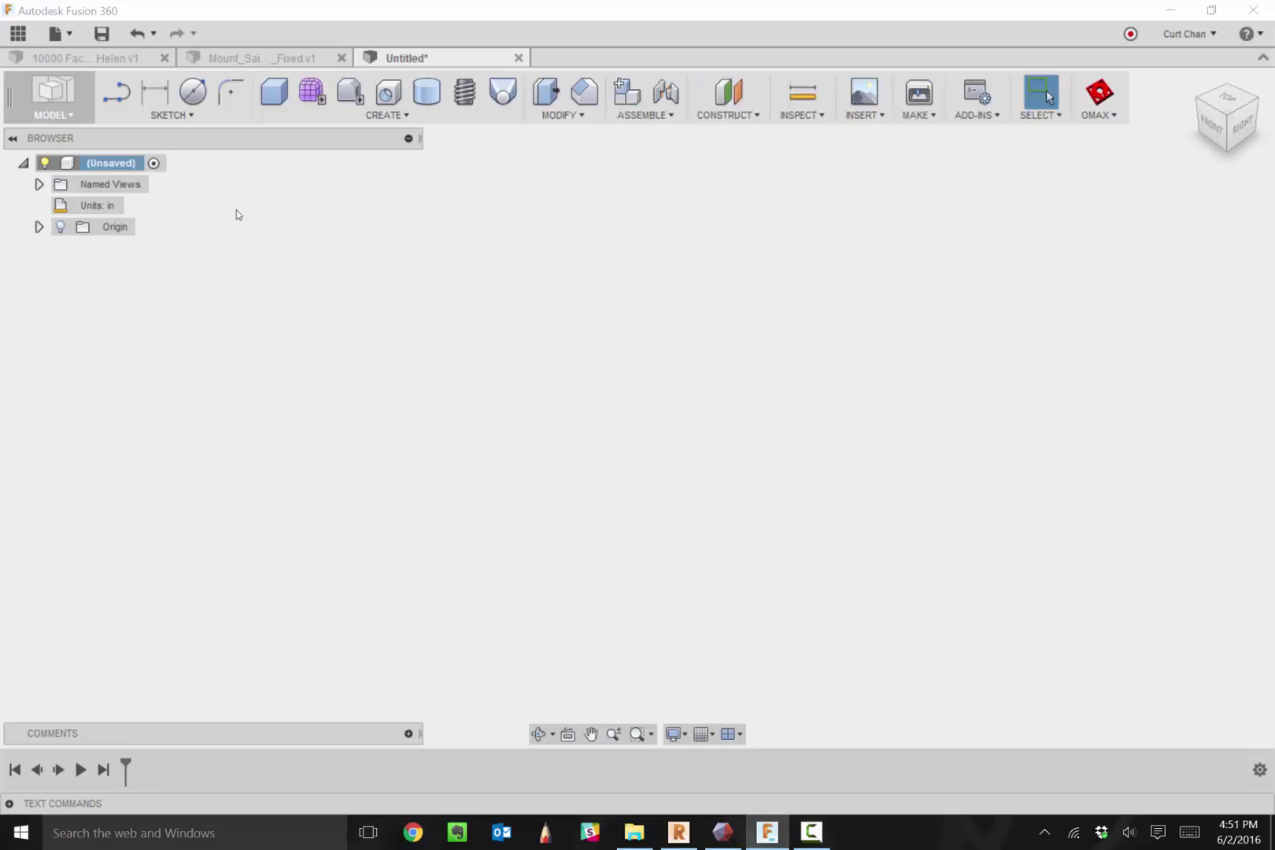
key("ctrl+z")
Step: Turn off design history capture for the unsaved design, check the available insert options, and turn history capture back on
right_click(134, 163)
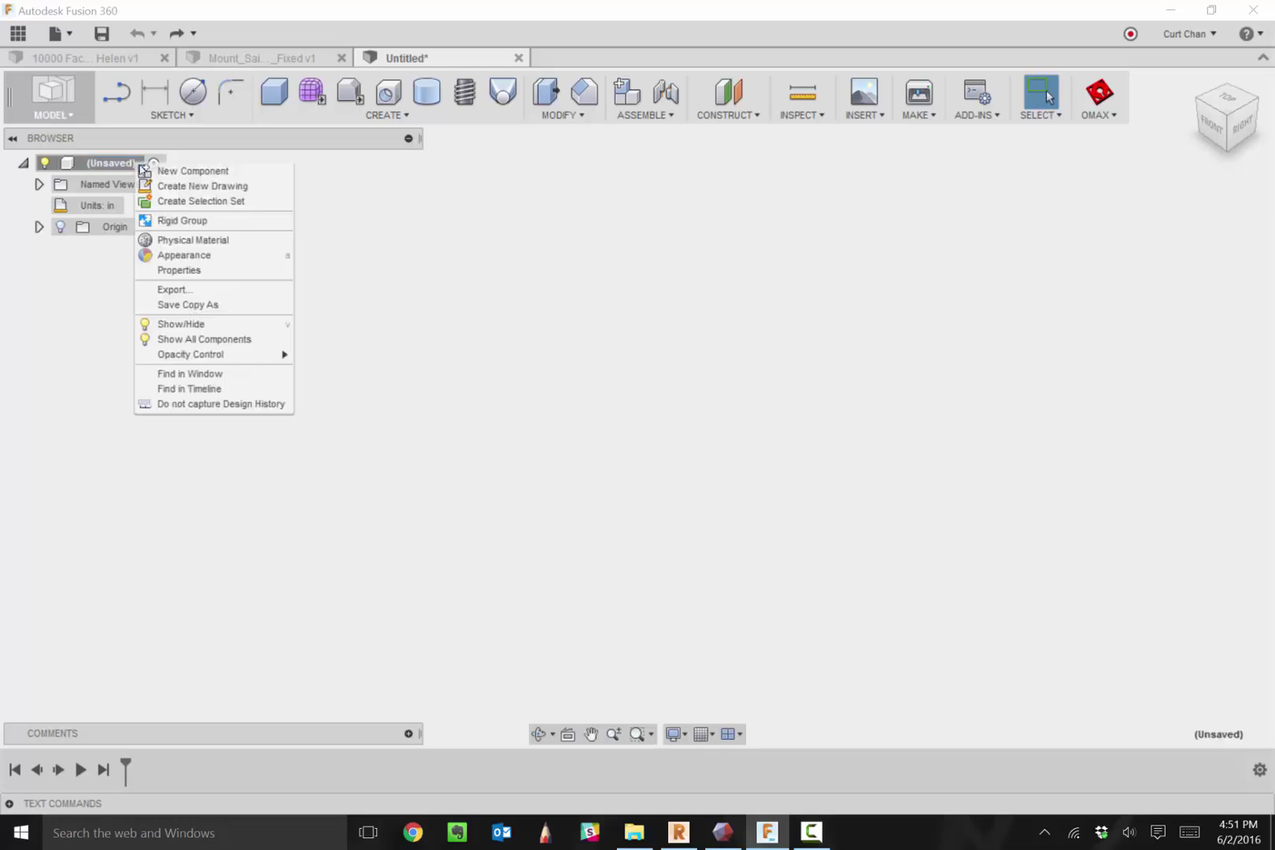
left_click(192, 404)
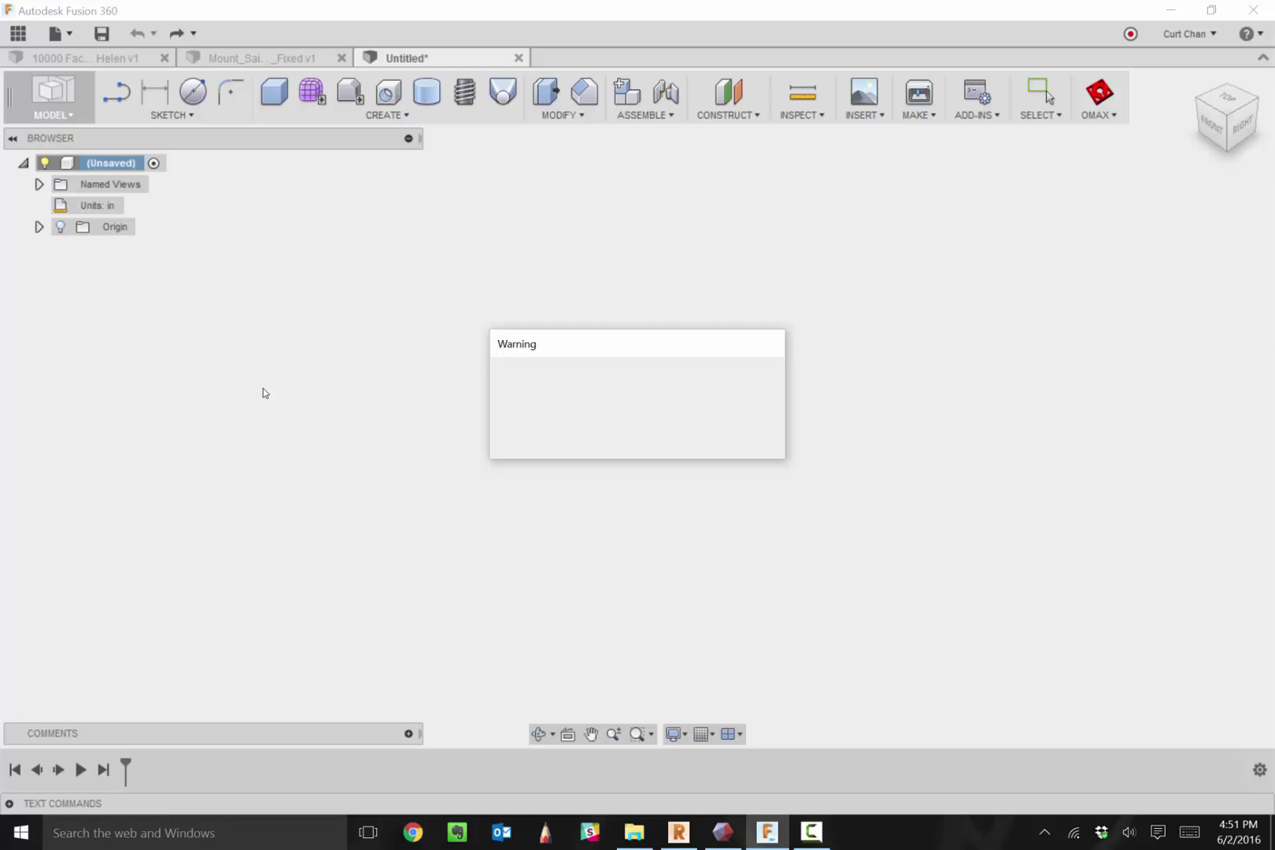
left_click(634, 433)
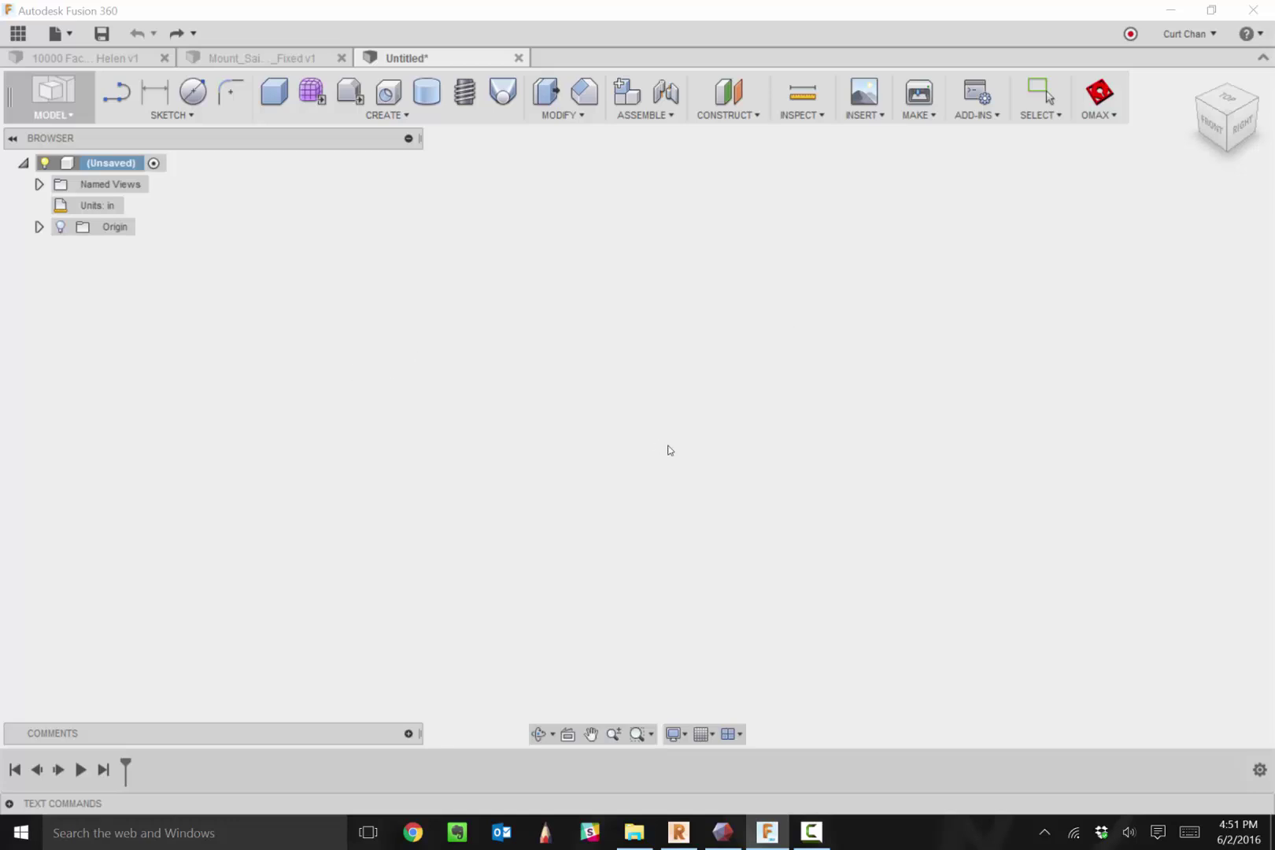
left_click(787, 114)
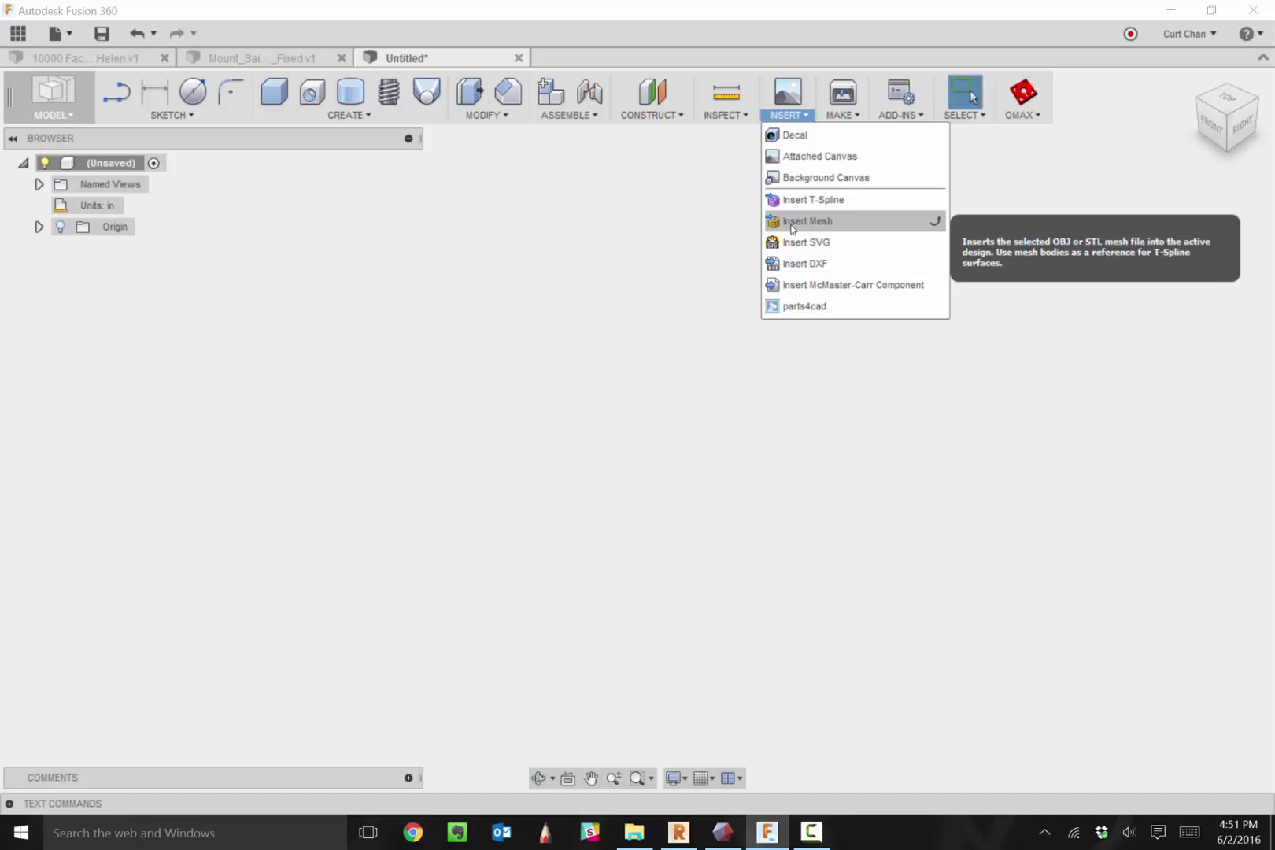
right_click(130, 169)
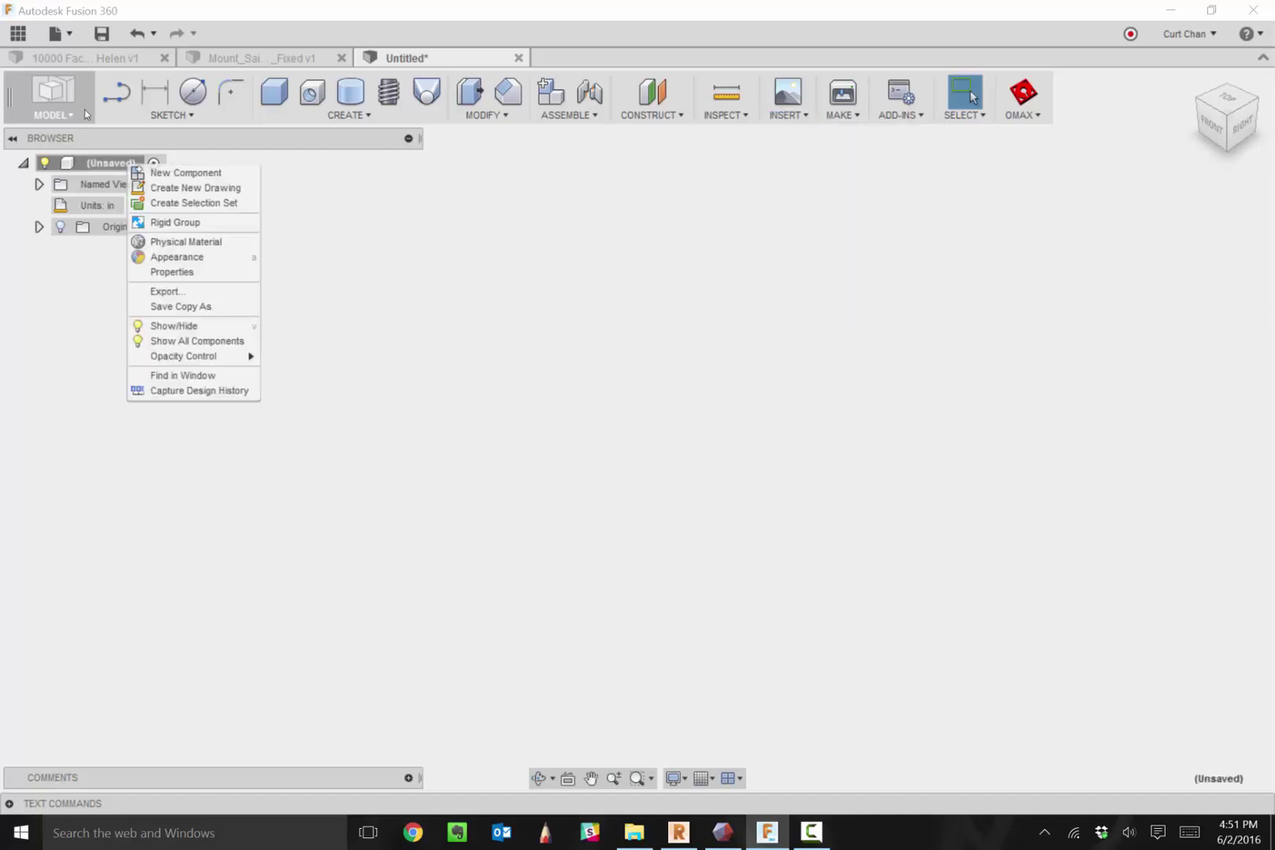
left_click(205, 391)
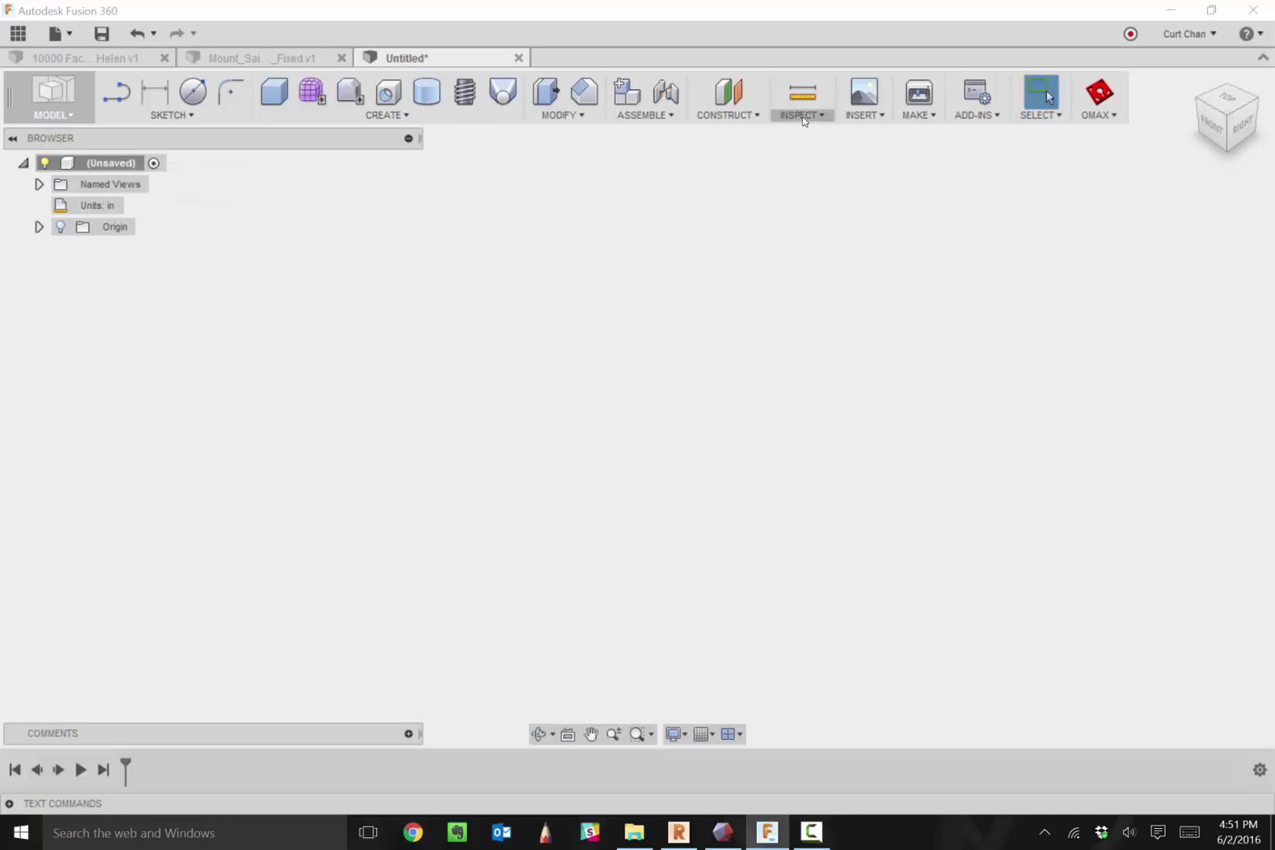
Step: Create a base feature and insert the mesh Mount_Saint_Helens_Z50.stl from the Desktop into it, with the unit type Inch
left_click(438, 118)
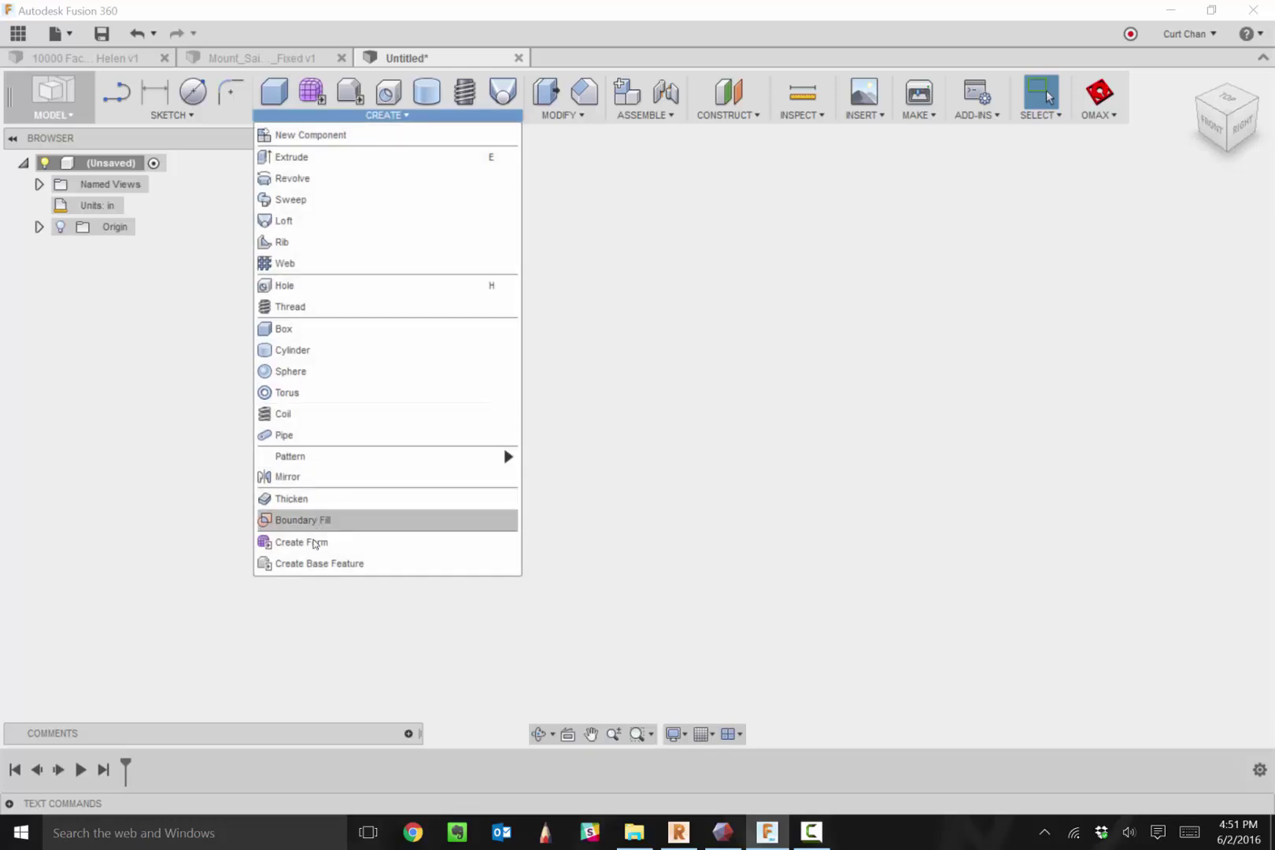
left_click(319, 563)
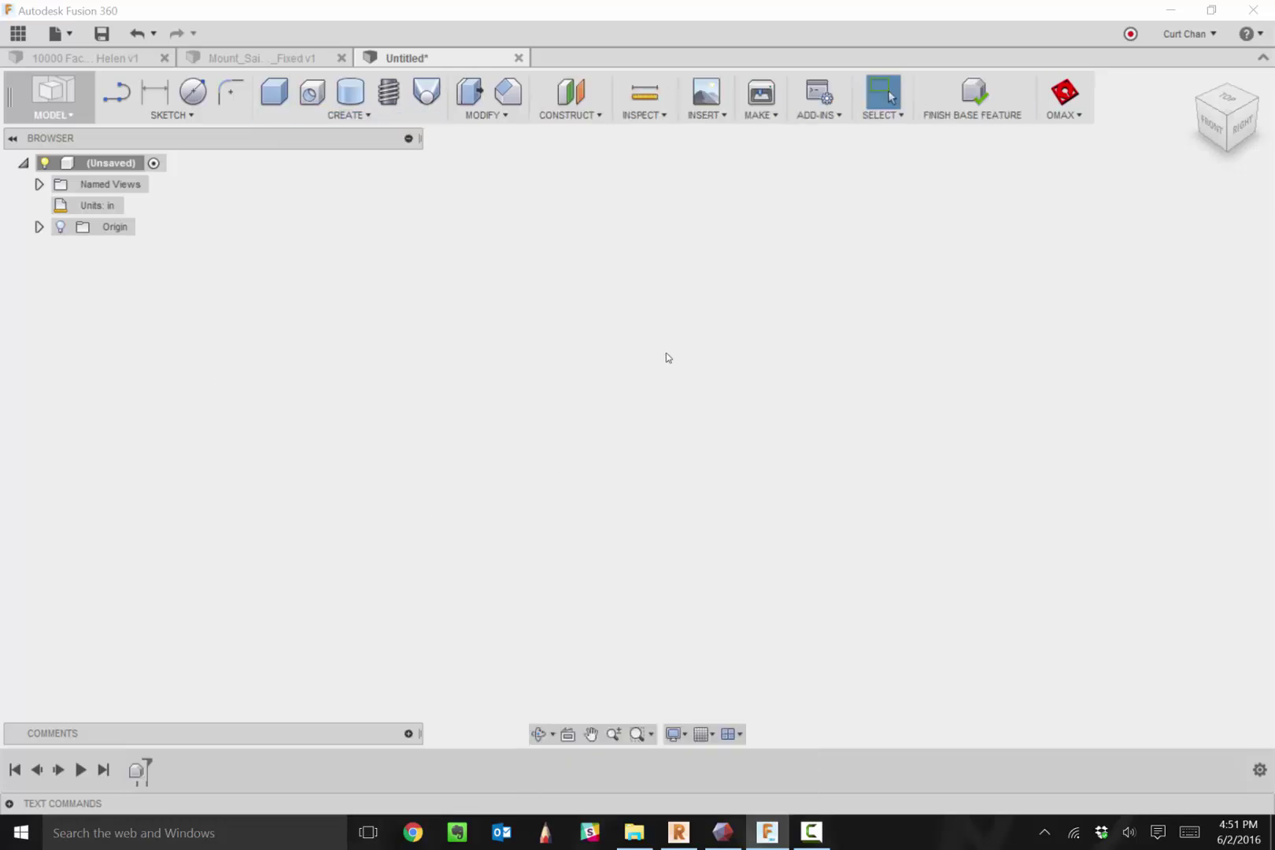
left_click(717, 118)
left_click(736, 202)
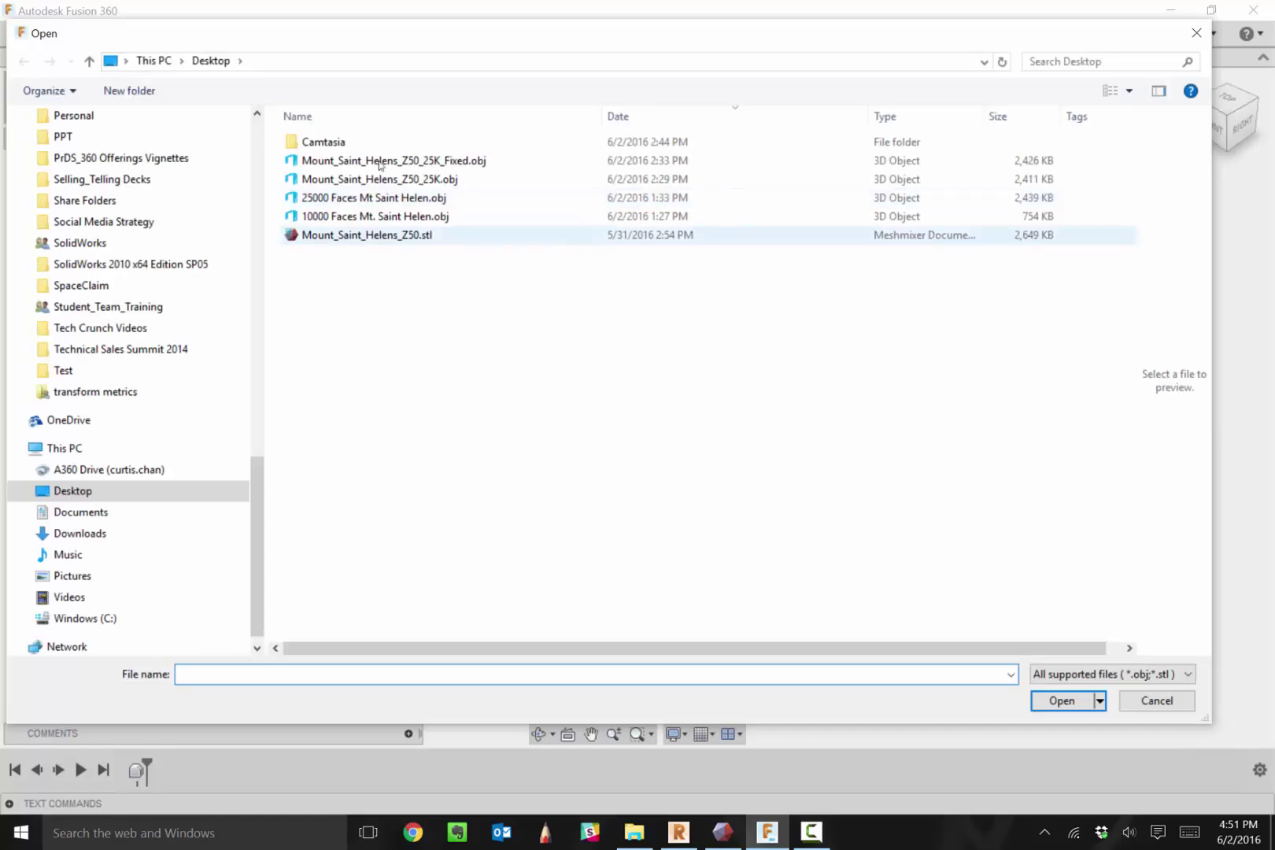
left_click(569, 242)
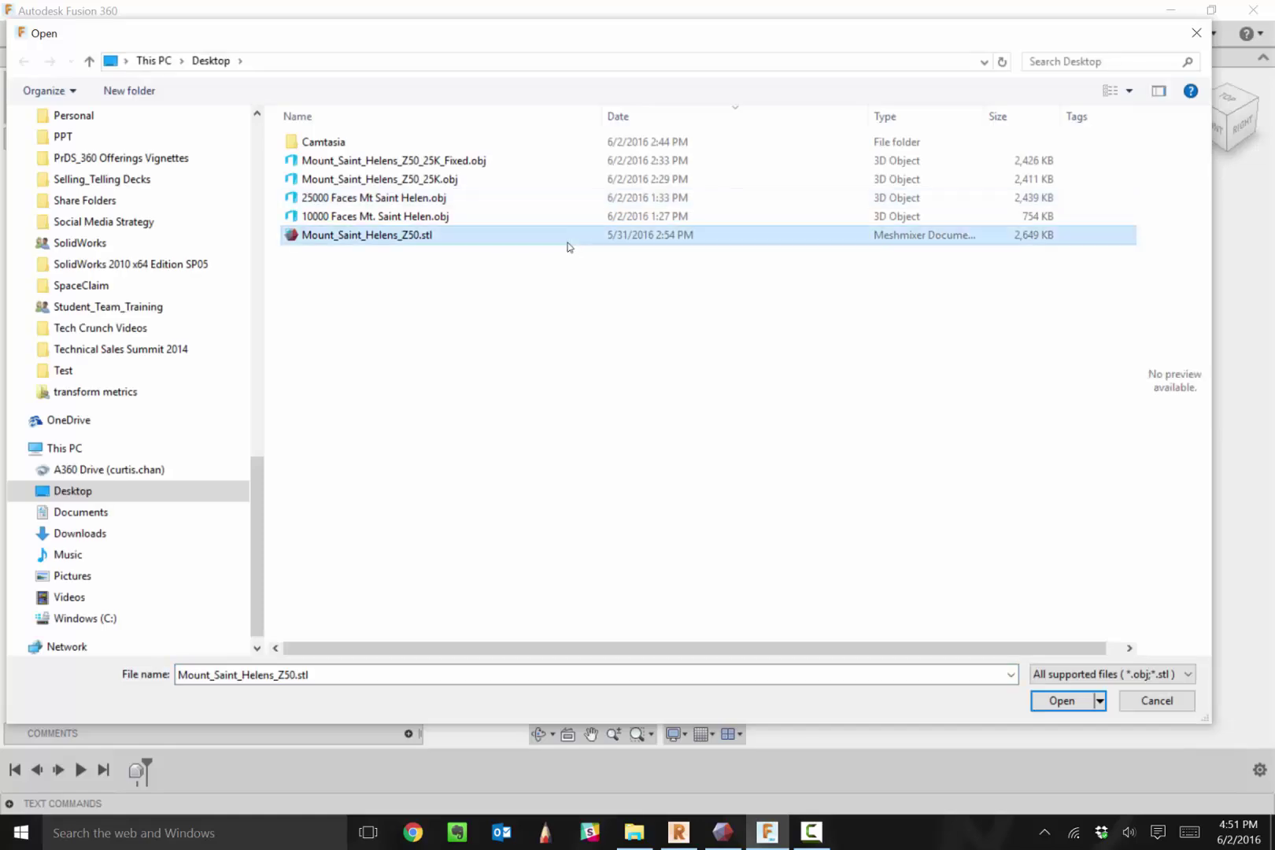
left_click(1063, 701)
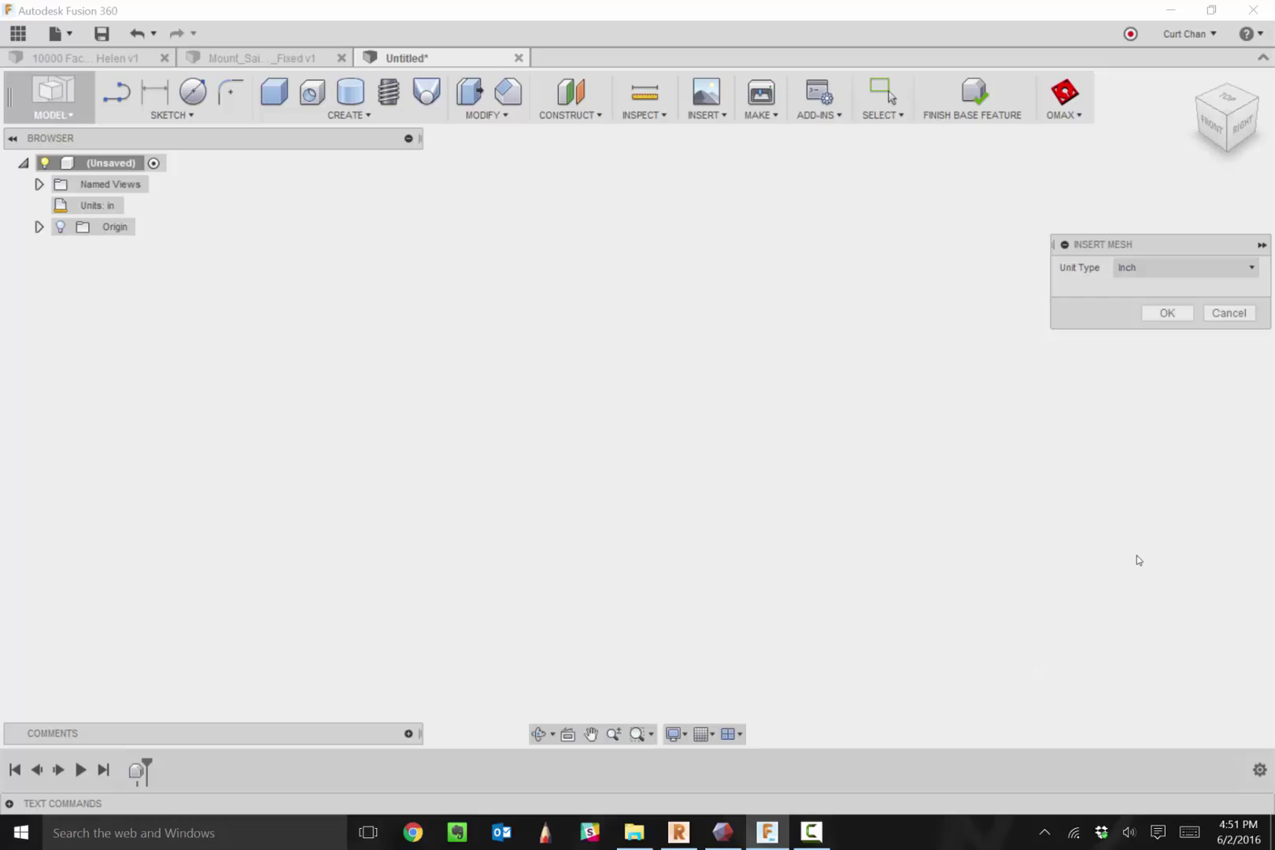
left_click(1168, 314)
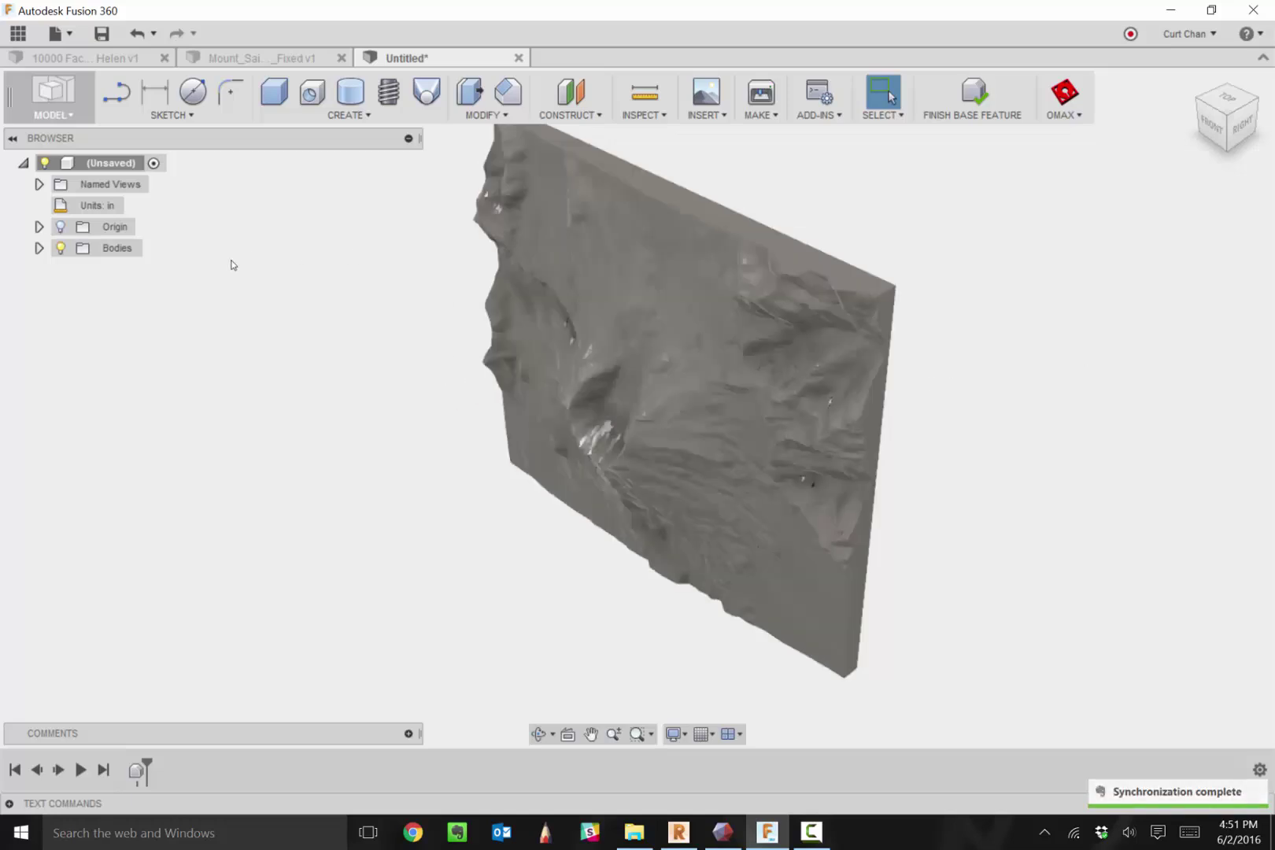
Step: Try to convert the inserted terrain mesh body to BRep as a new body
left_click(38, 248)
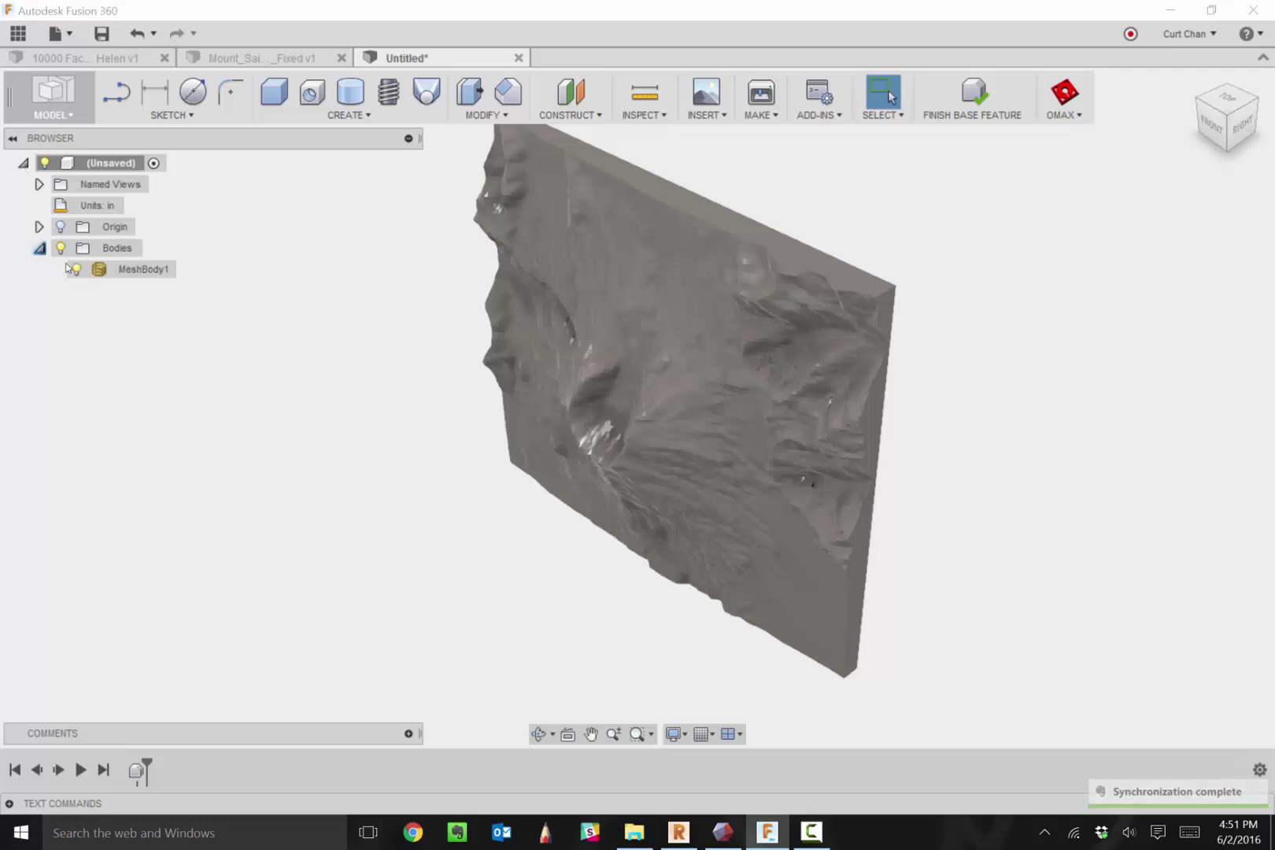
left_click(125, 270)
left_click(264, 400)
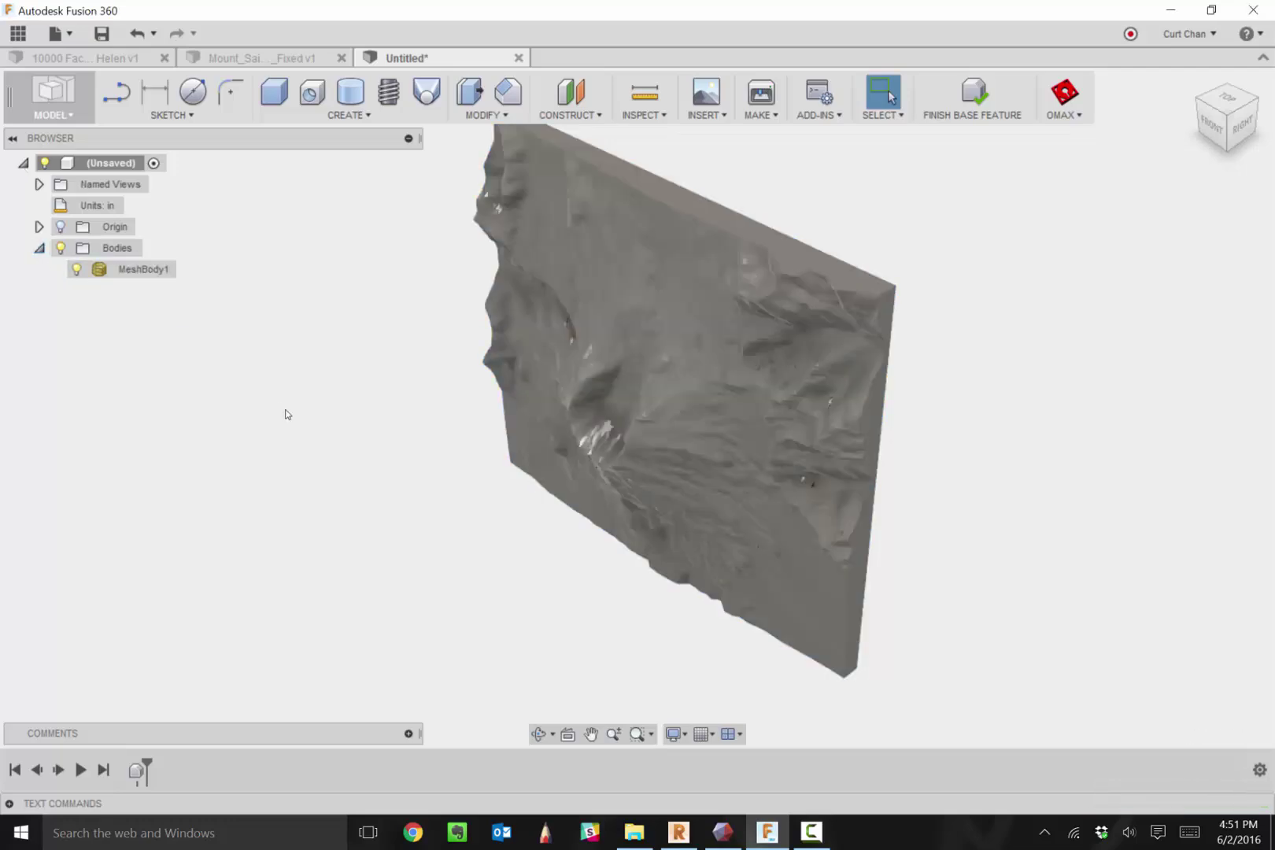
middle_click_drag(350, 454, 373, 348, "shift")
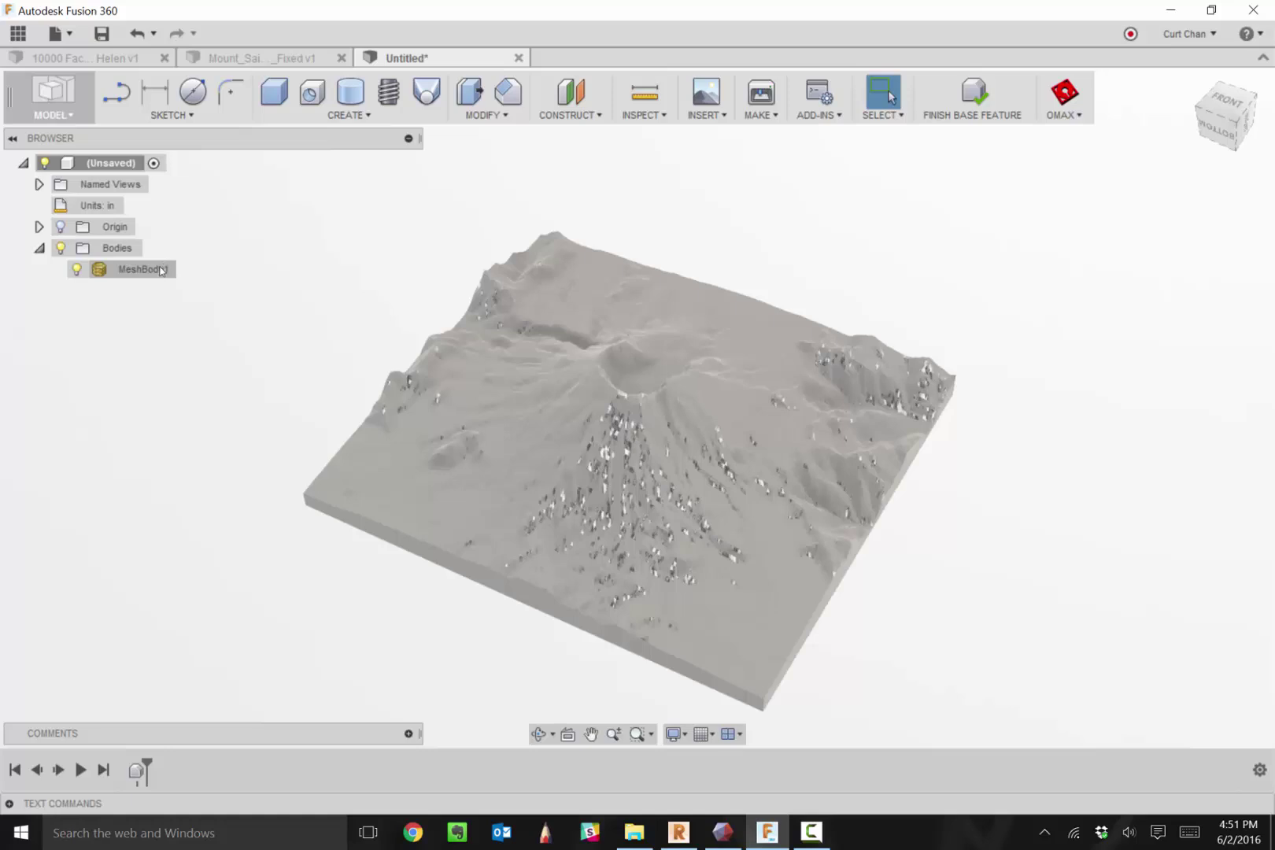
left_click(149, 270)
right_click(149, 271)
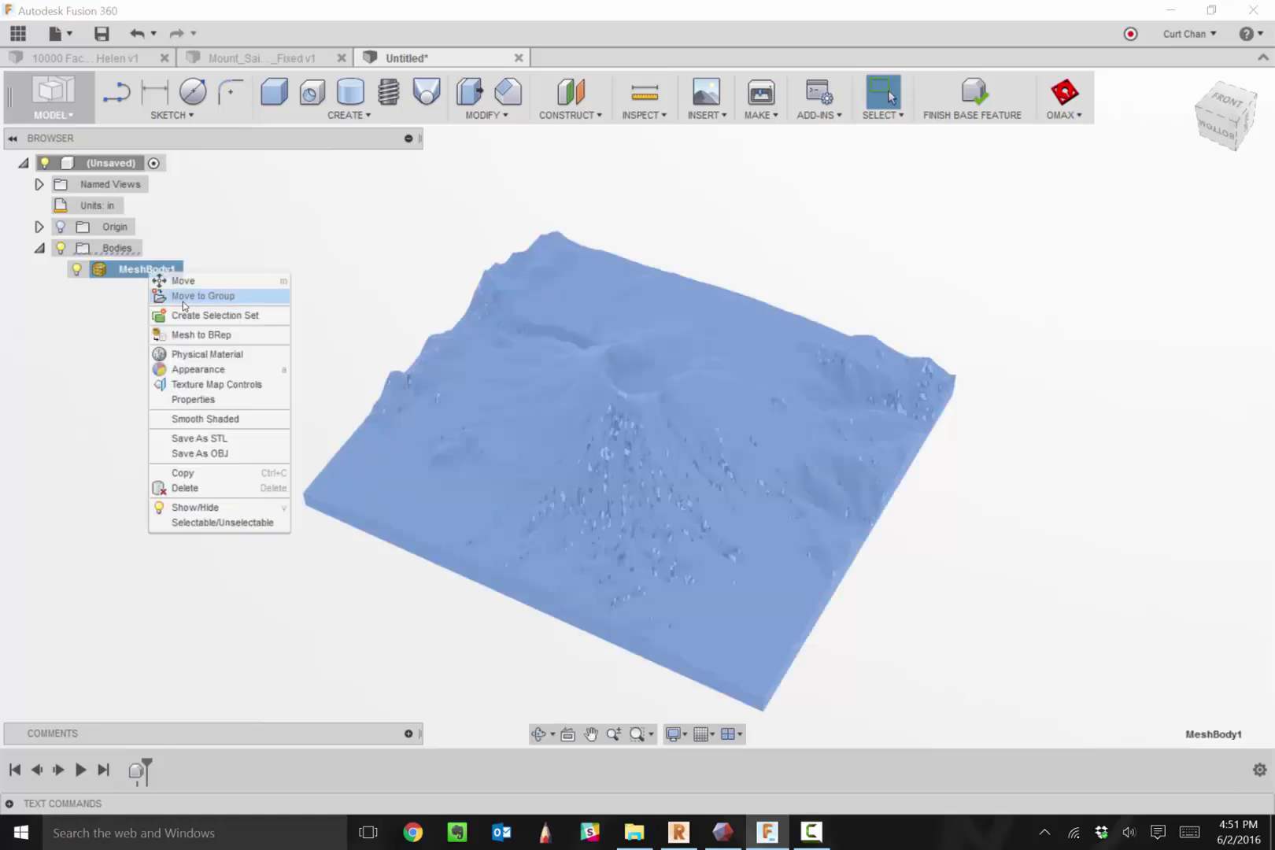
left_click(189, 337)
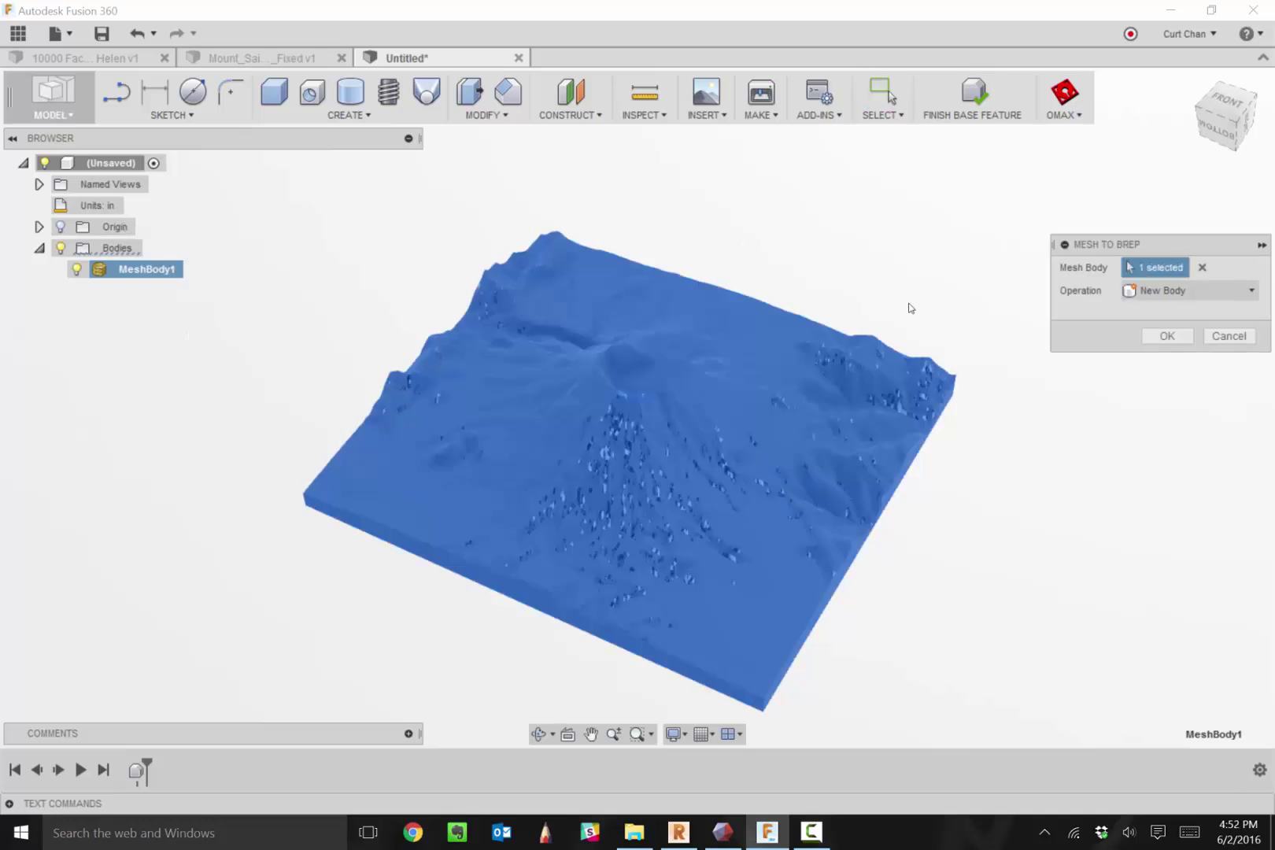
left_click(1167, 336)
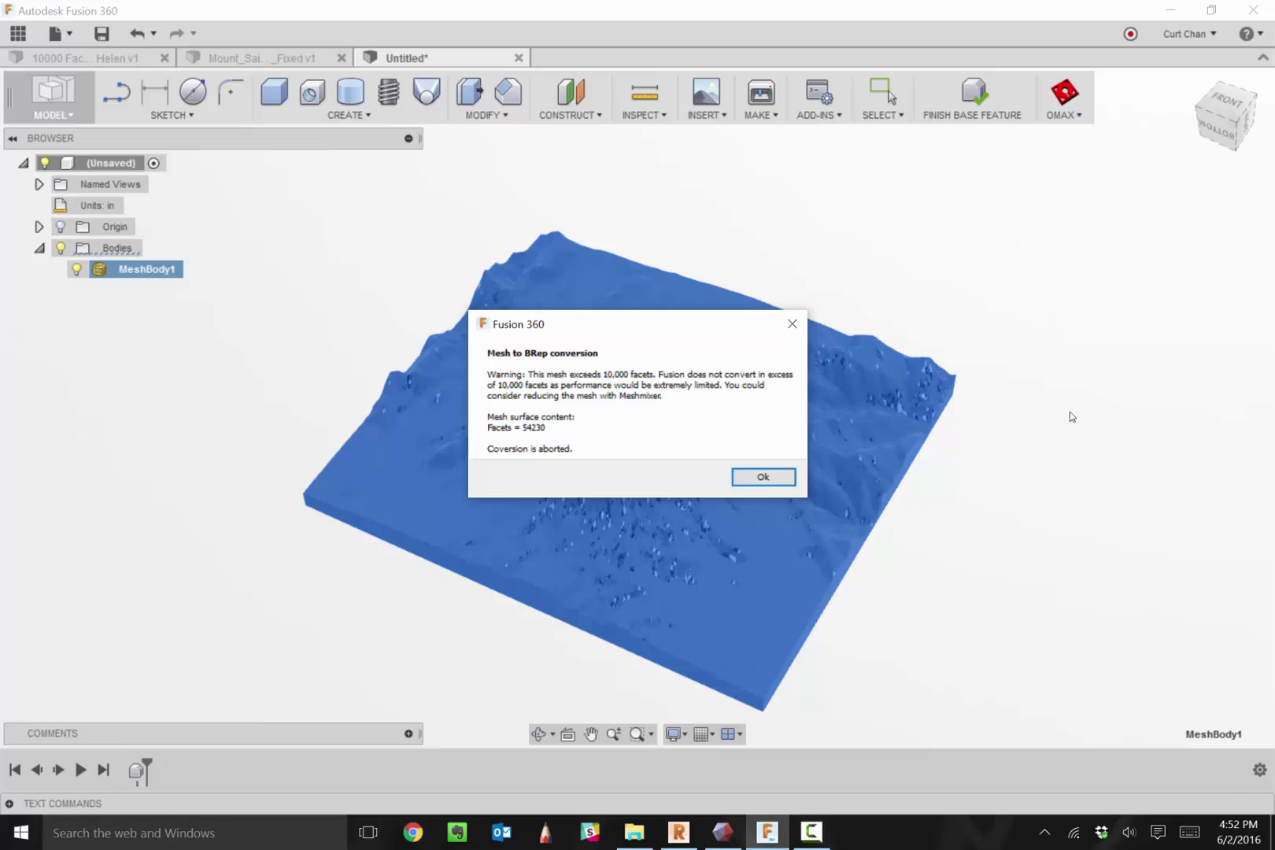
left_click(787, 478)
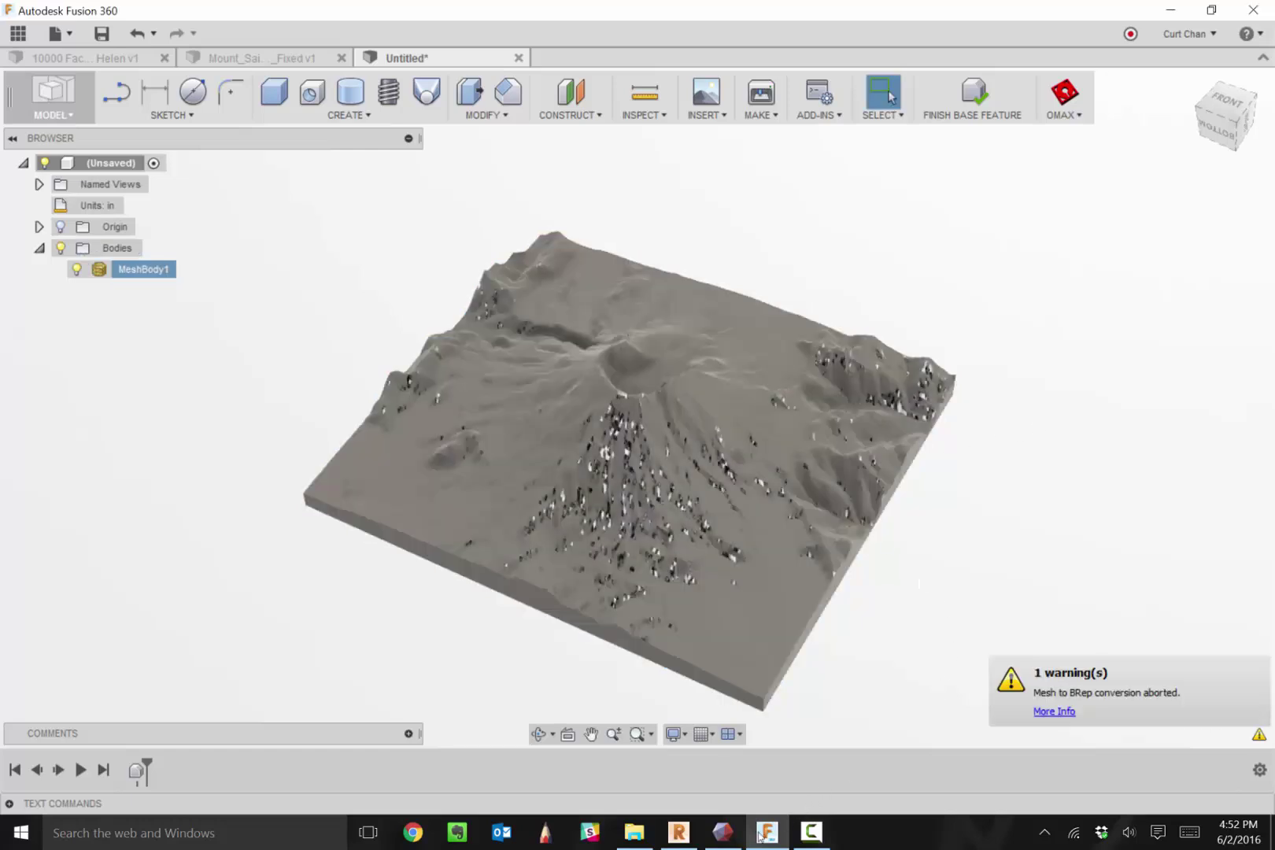
Step: Switch to Meshmixer and select the entire Mount Saint Helens mesh
left_click(729, 836)
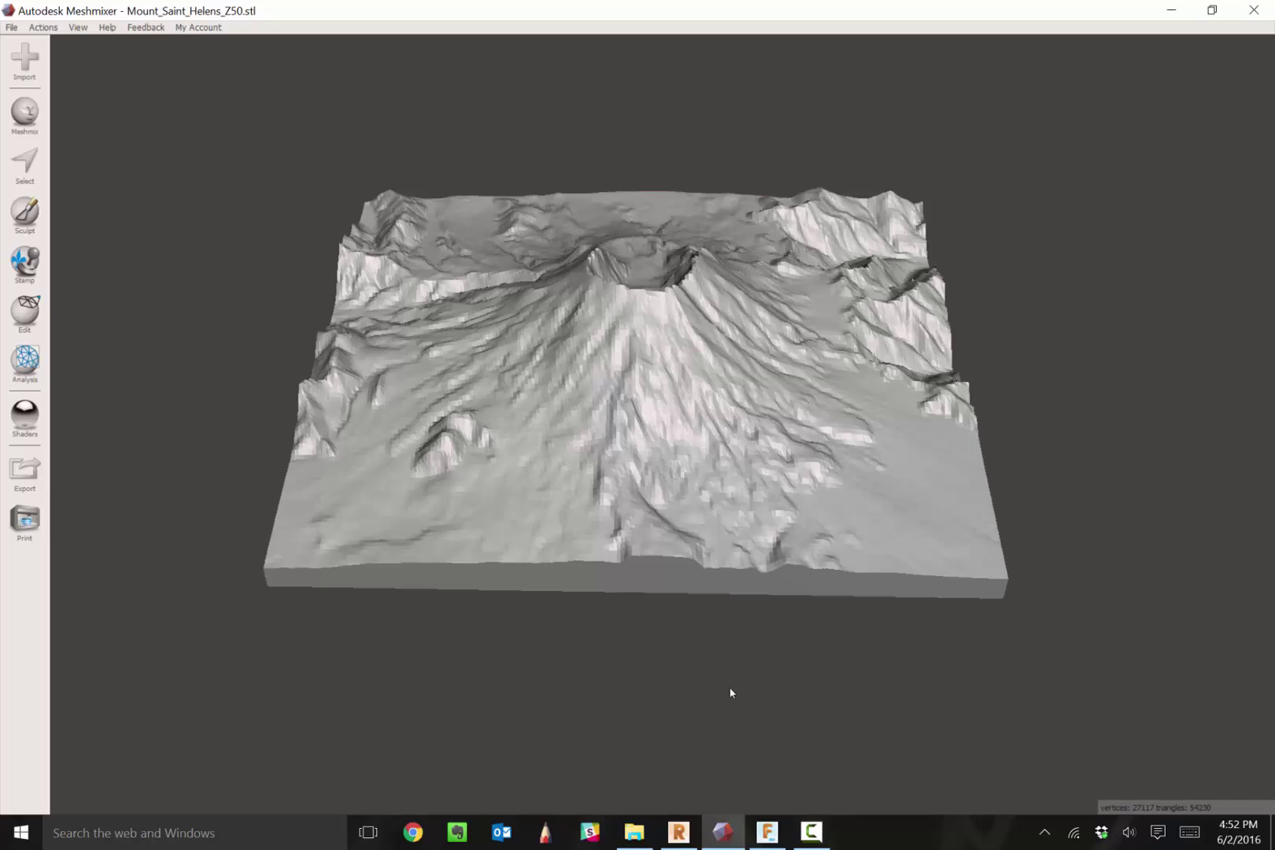
mouse_move(731, 693)
right_mouse_down()
mouse_move(754, 703)
mouse_move(733, 695)
mouse_move(721, 728)
right_mouse_up()
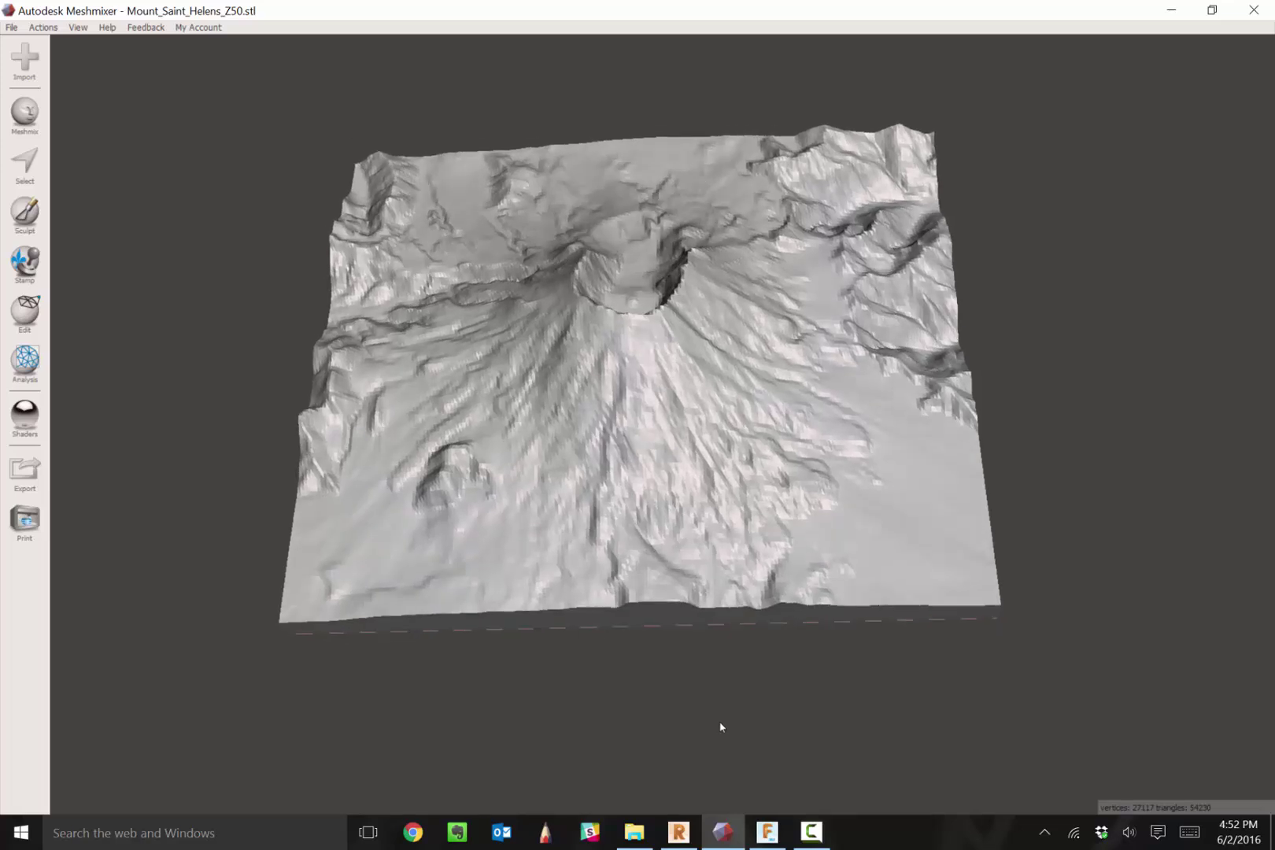
left_click(31, 167)
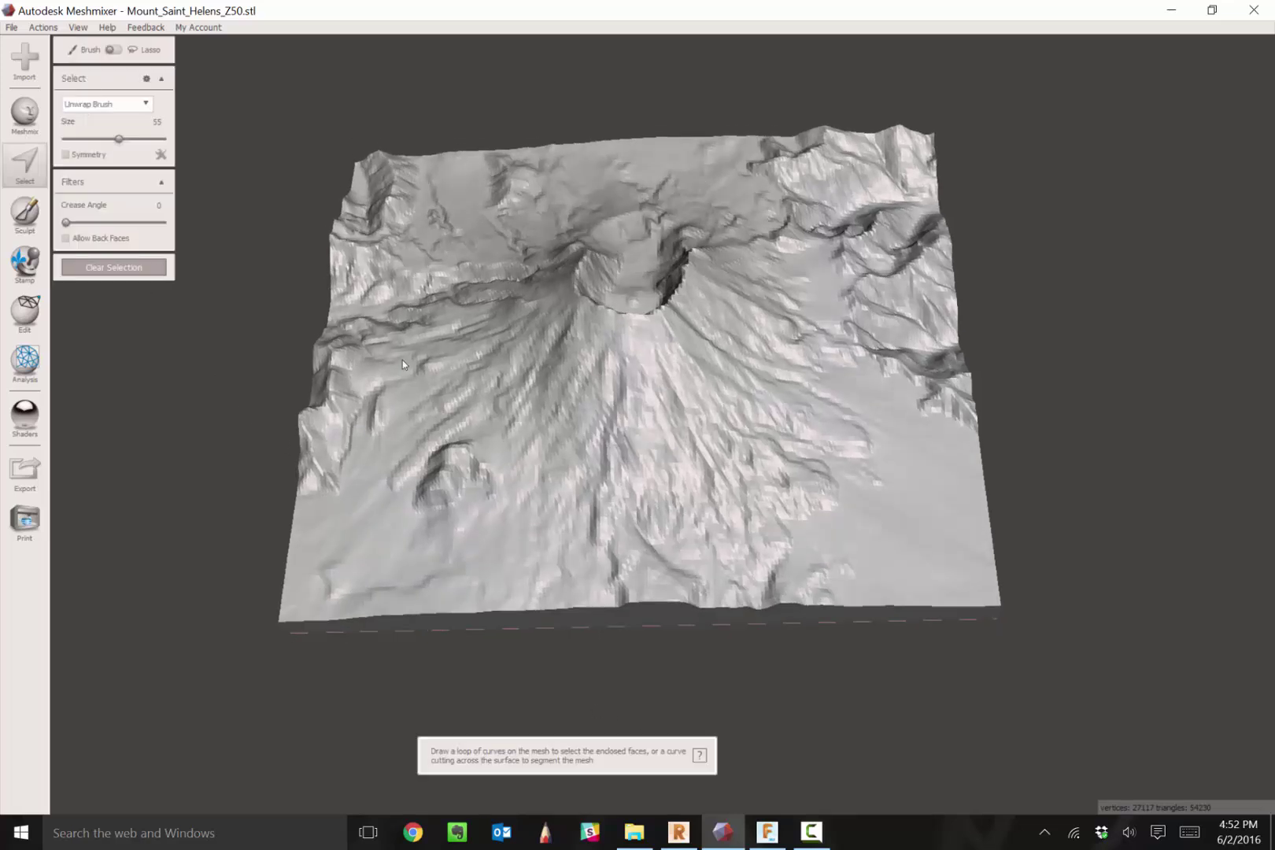
left_click(464, 363)
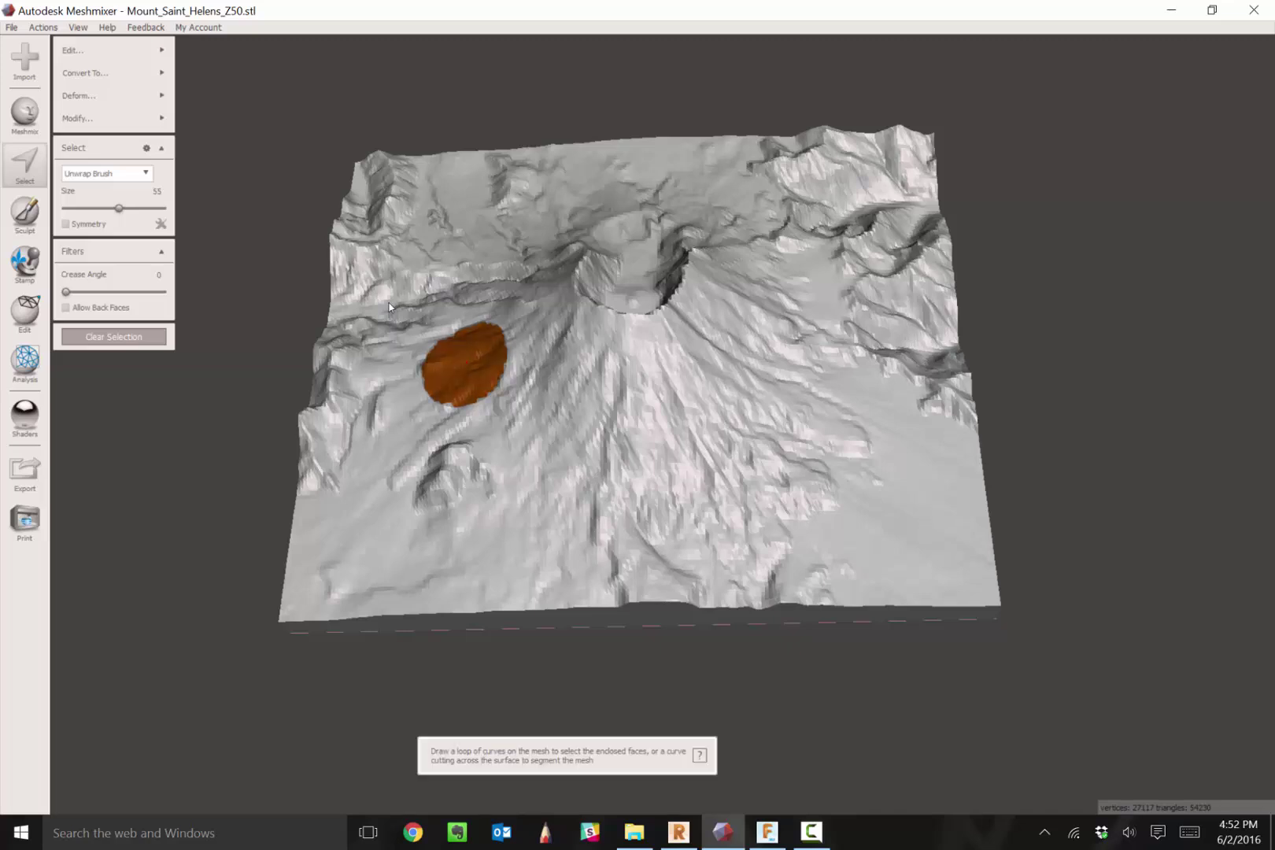
key("i")
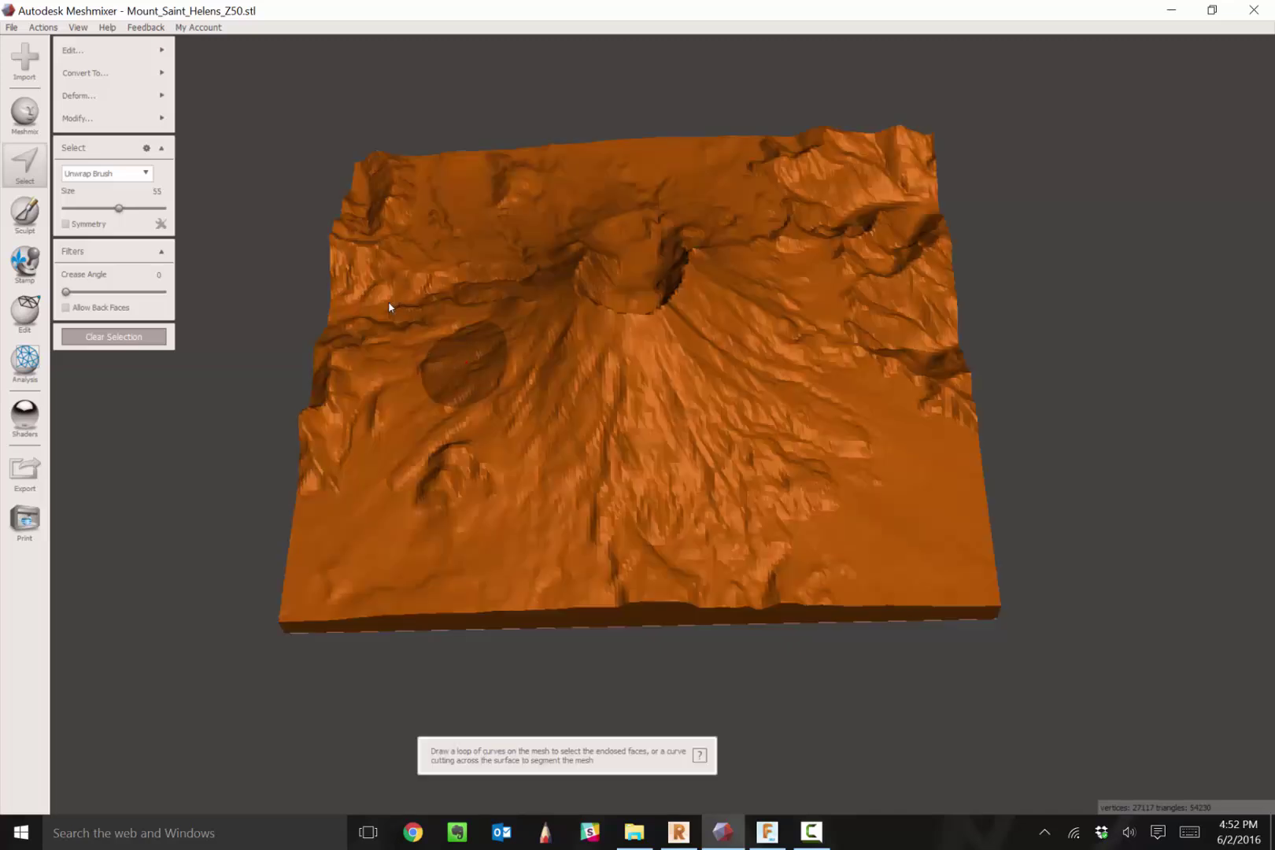
key("ctrl+a")
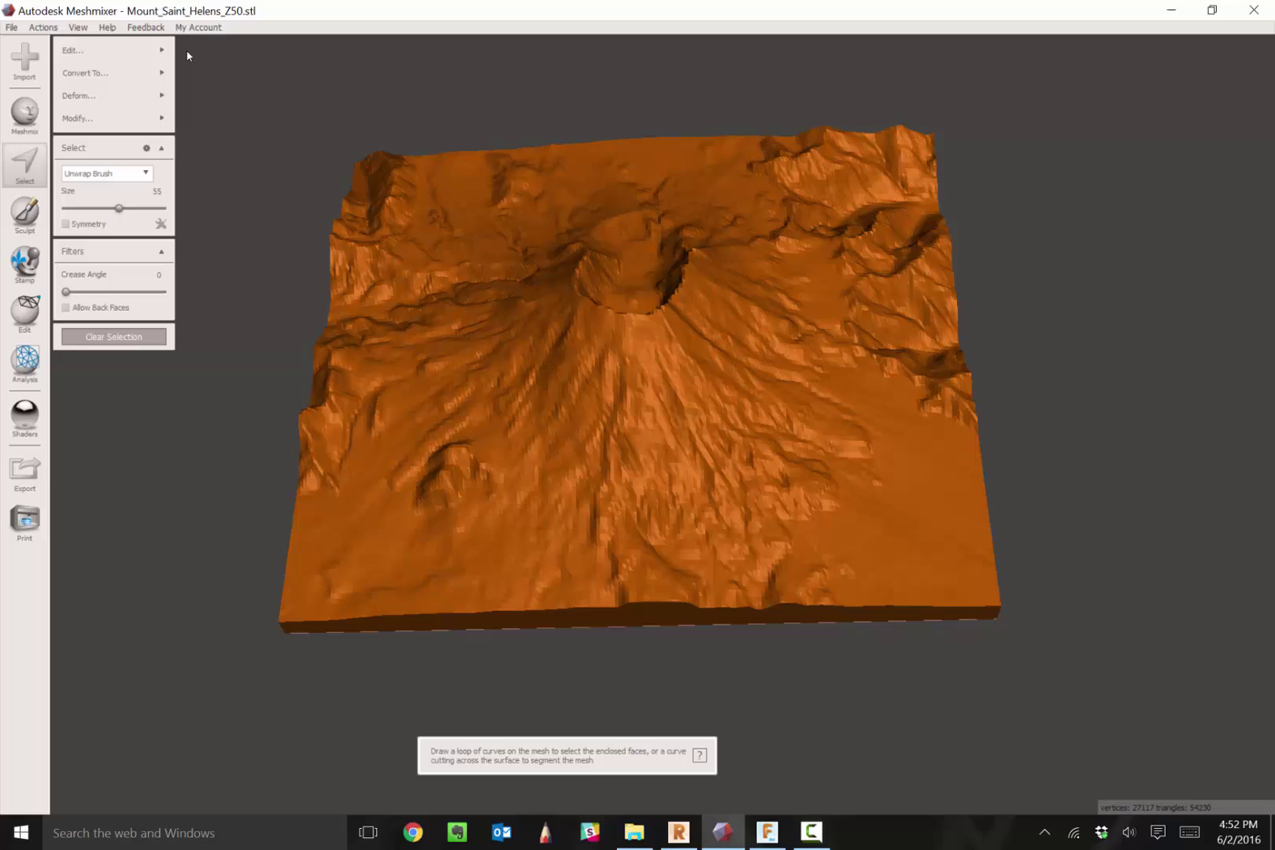
Step: Reduce the selected terrain mesh to a triangle budget of 10000, keeping the shape-preserving option
mouse_move(161, 51)
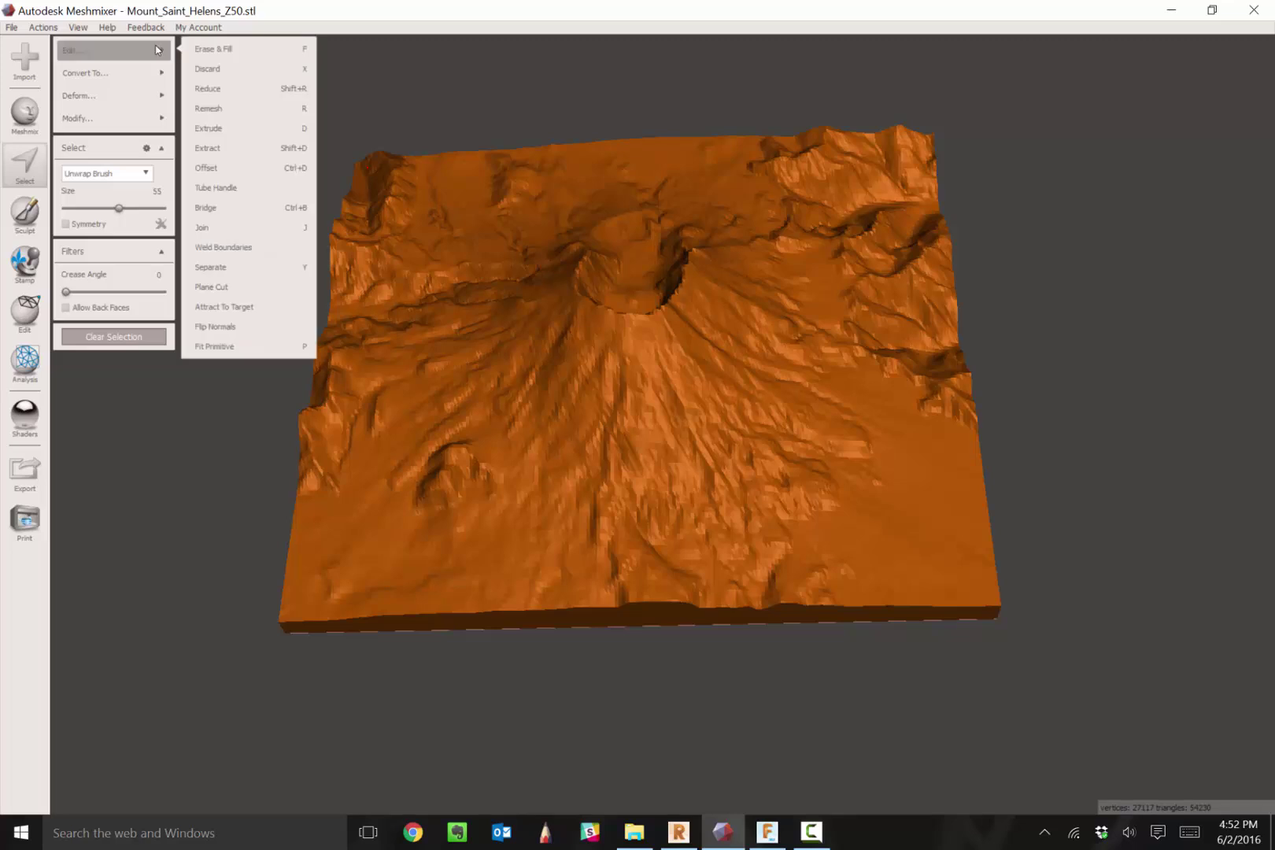
left_click(185, 83)
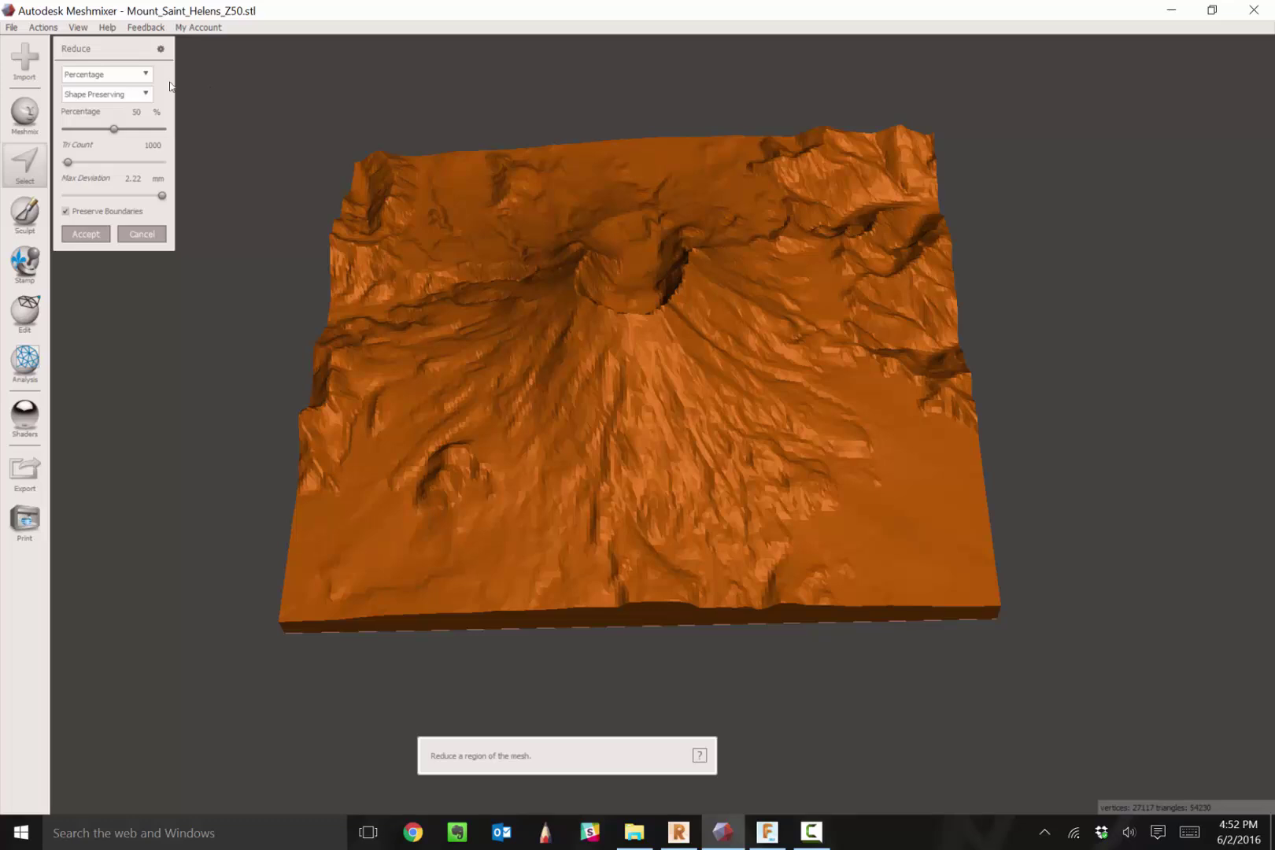
left_click(146, 74)
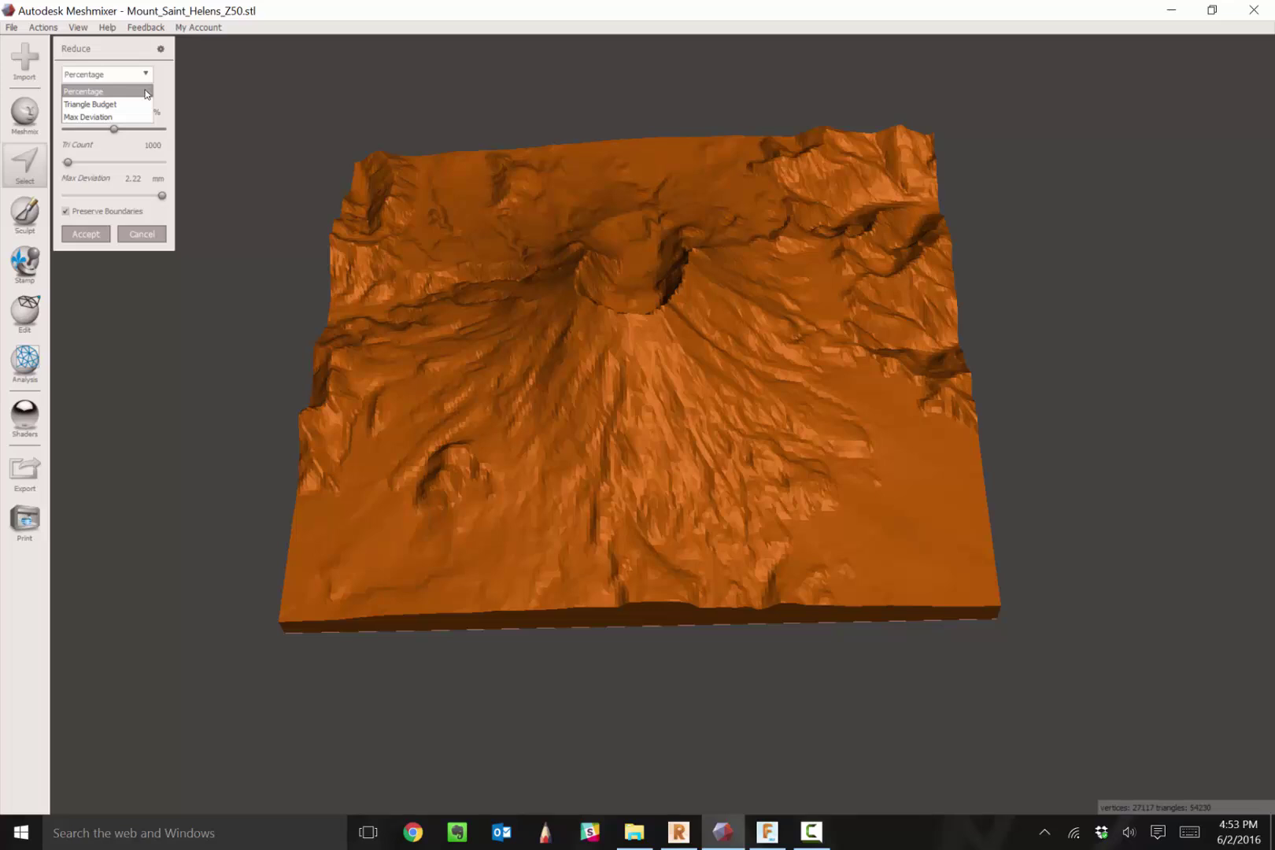
left_click(89, 104)
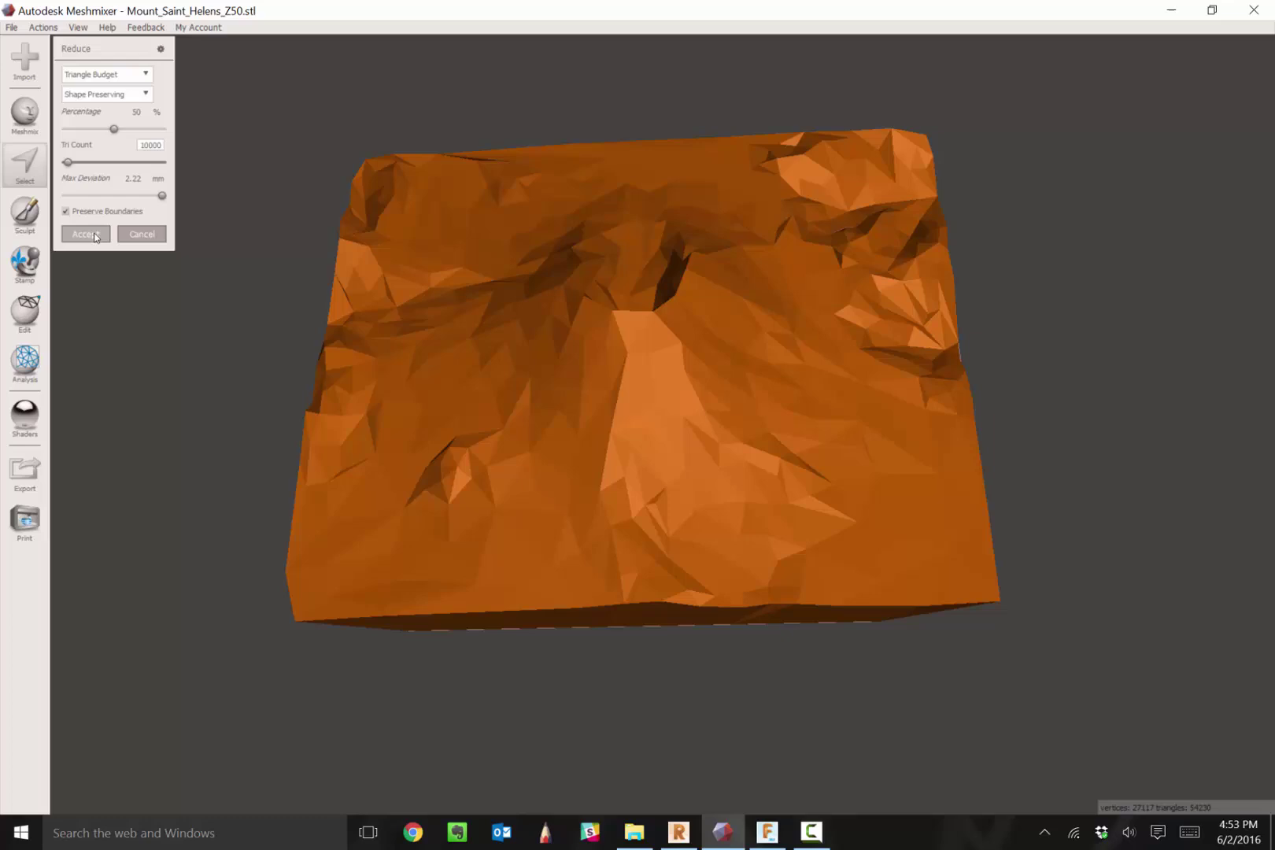
key("Return")
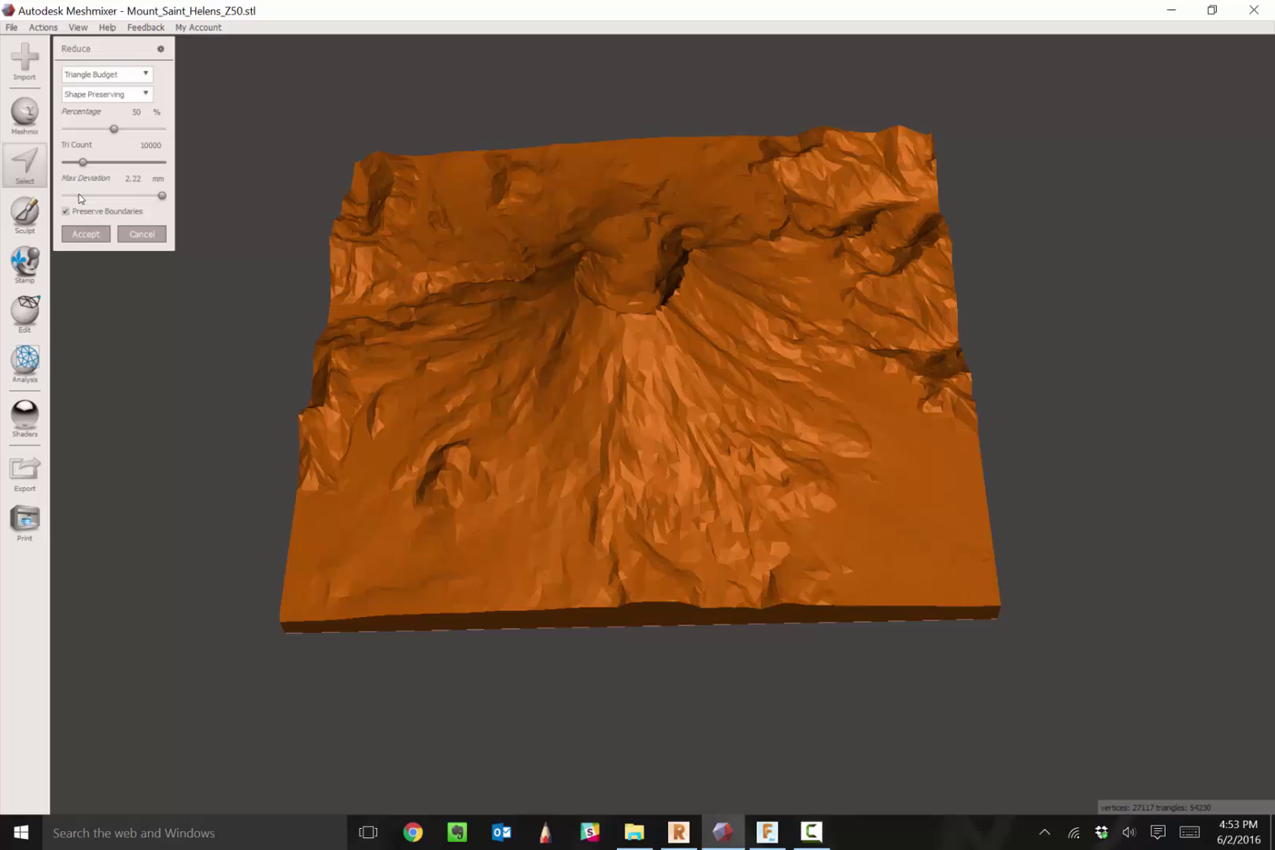
left_click(86, 234)
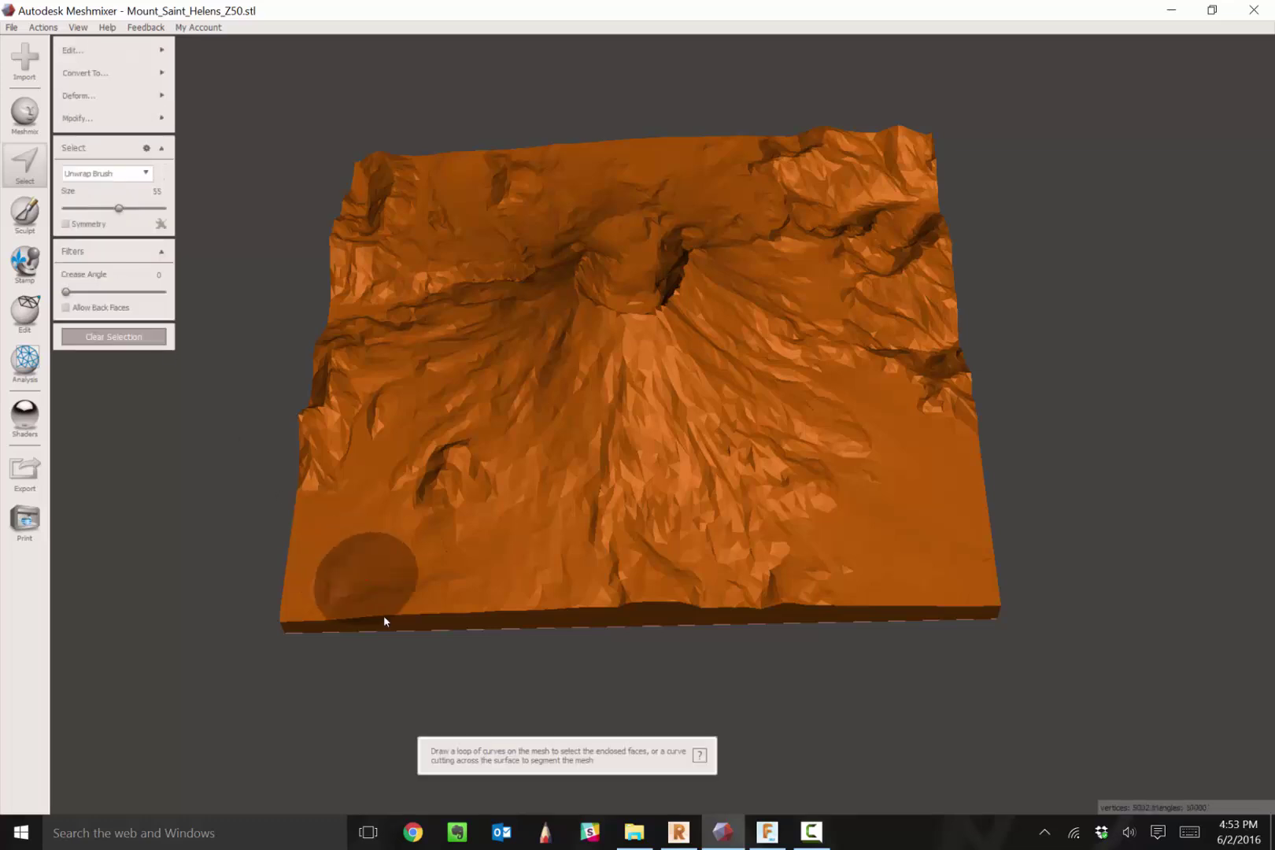
Step: Switch to ReMake and display the Mount Saint Helens model with its mesh wireframe
left_click(678, 828)
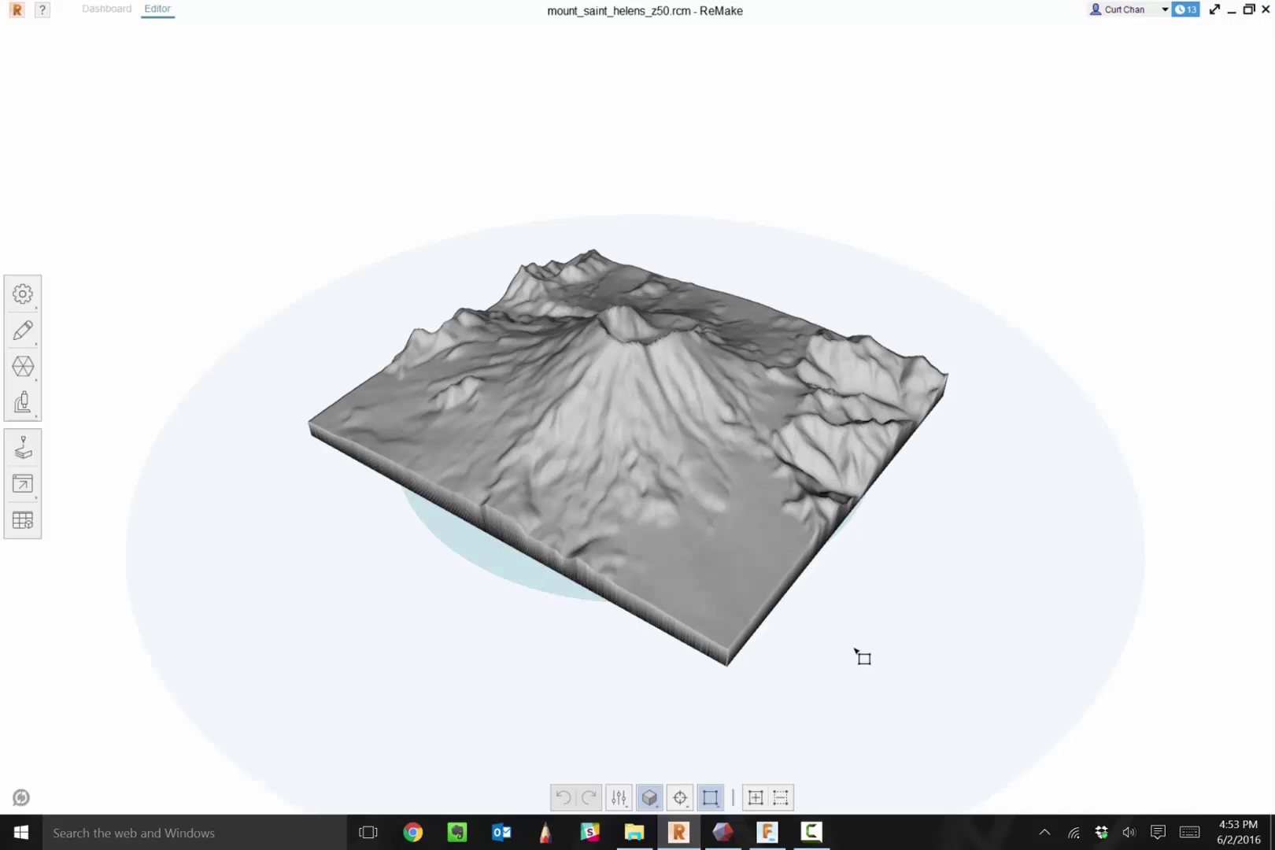
key("shift")
middle_click_drag(864, 651, 768, 653, "shift")
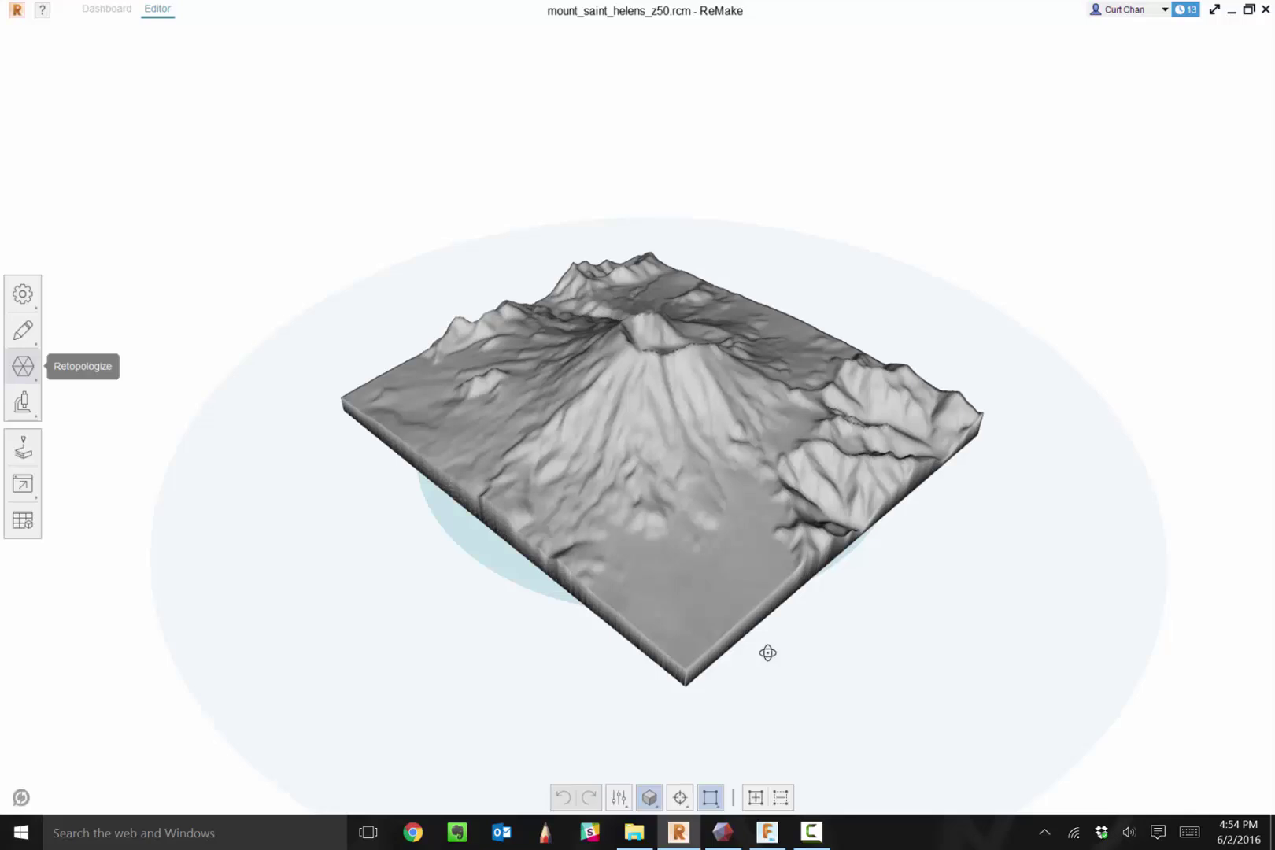
left_click(23, 366)
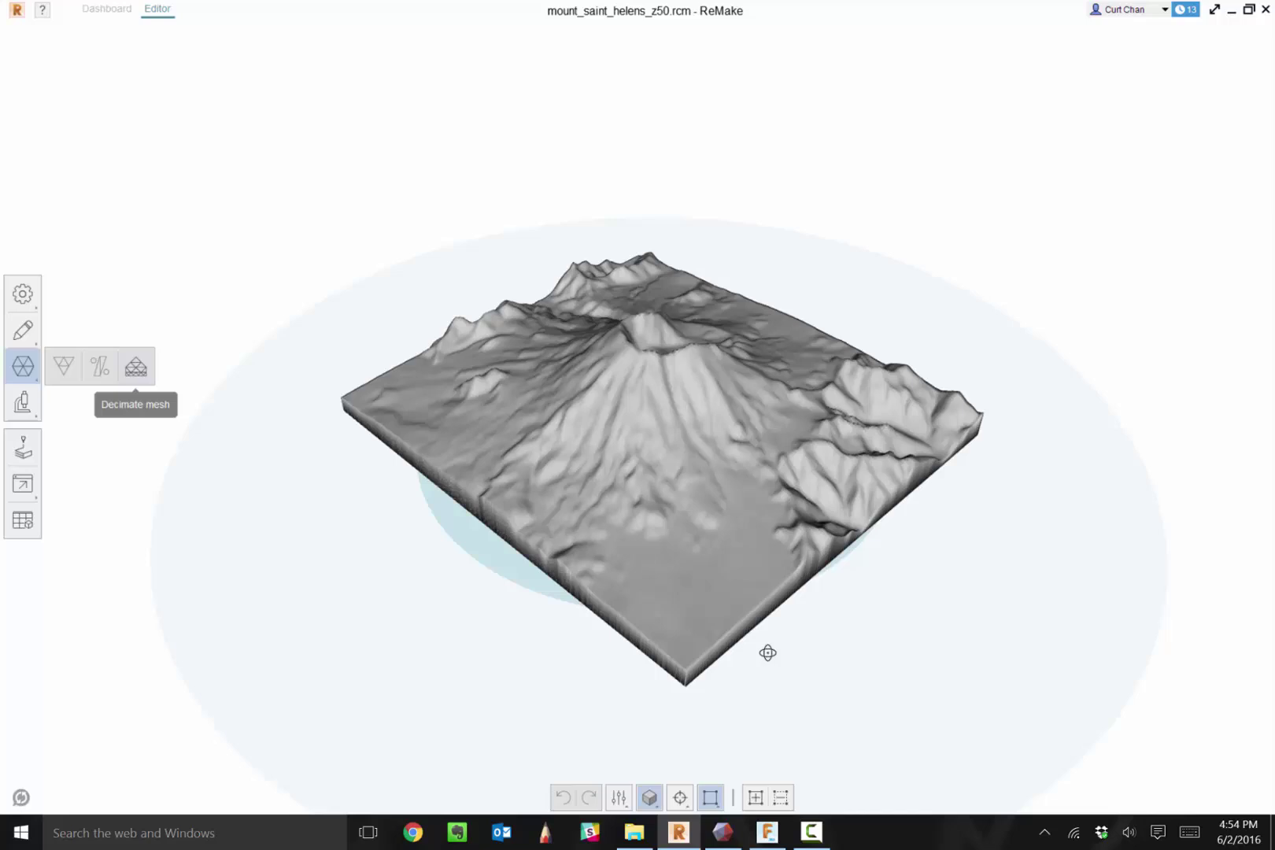
left_click(649, 797)
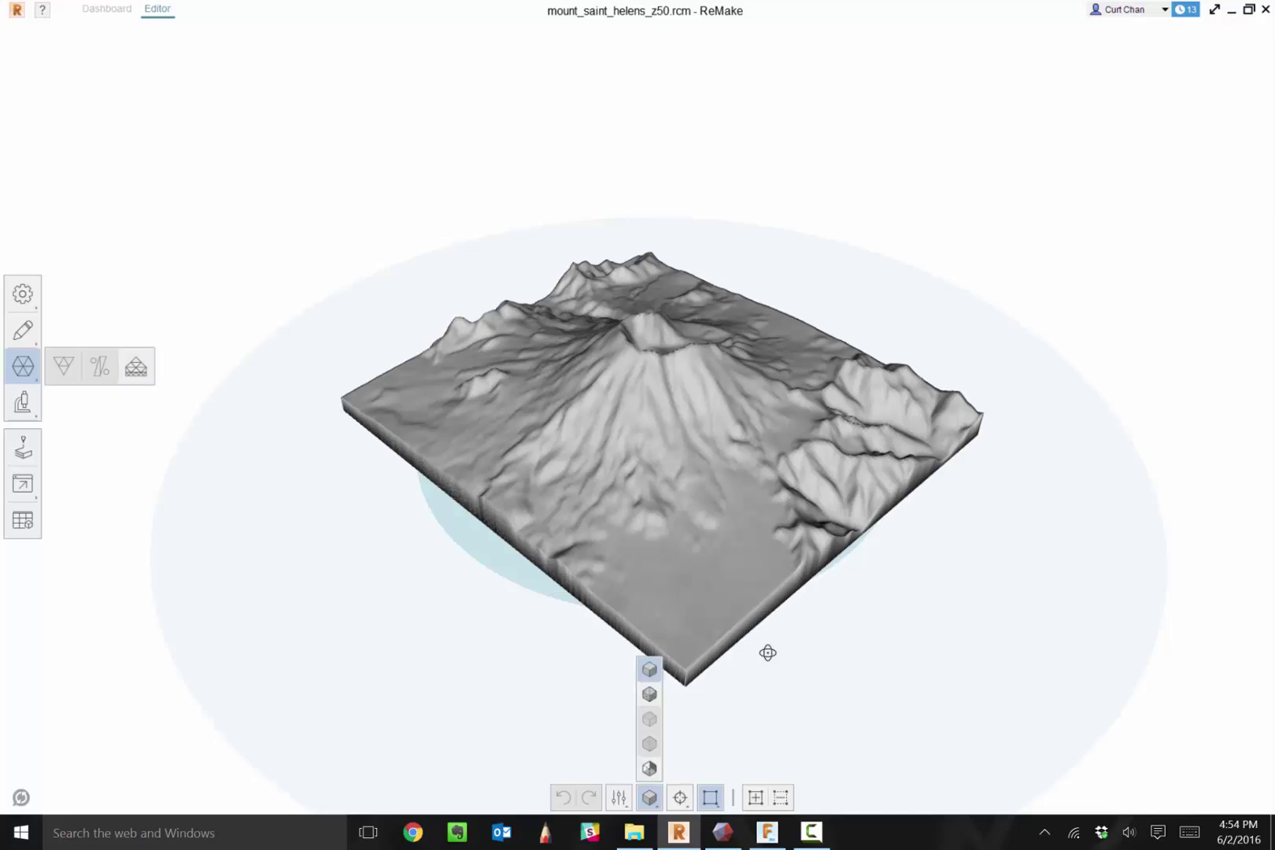
key("backslash")
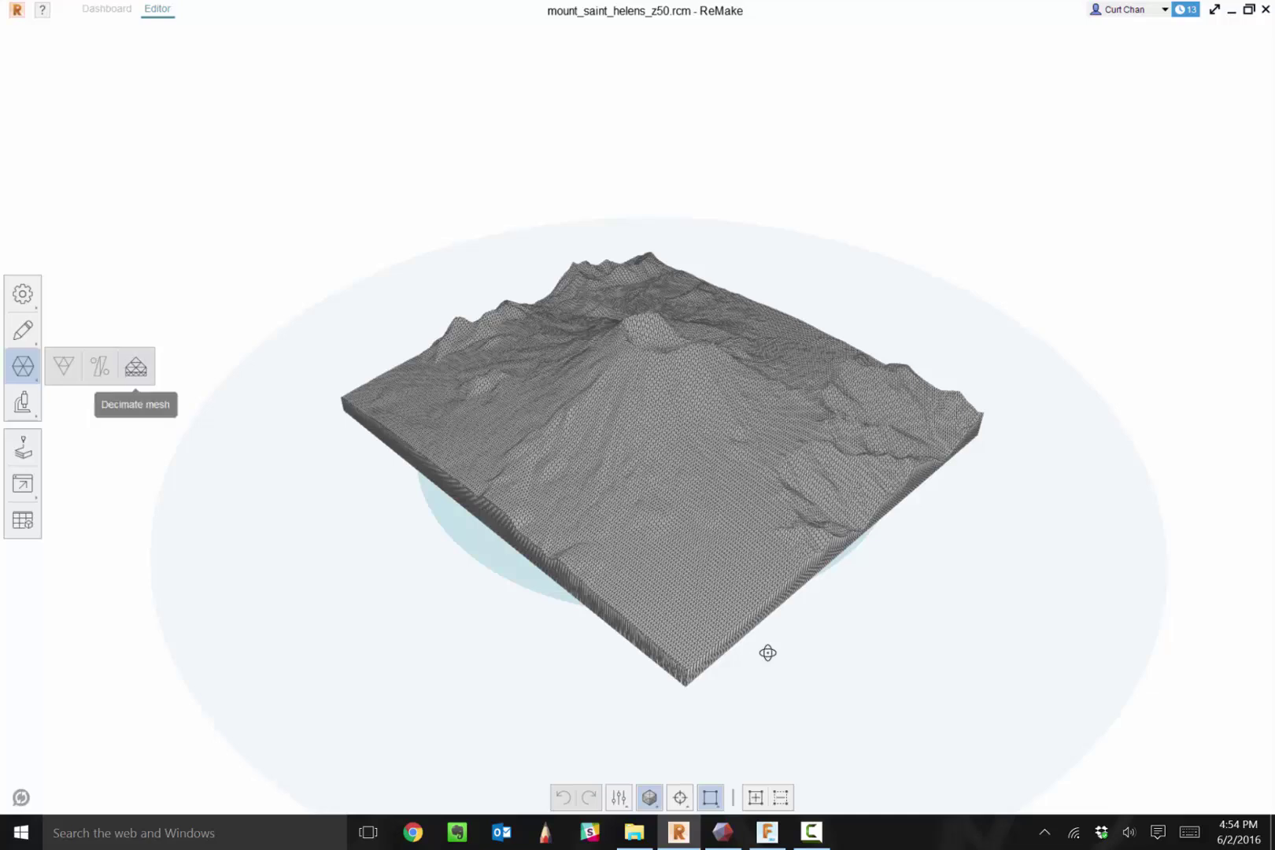
Step: Decimate the entire terrain mesh to about 42,000 faces
left_click(136, 366)
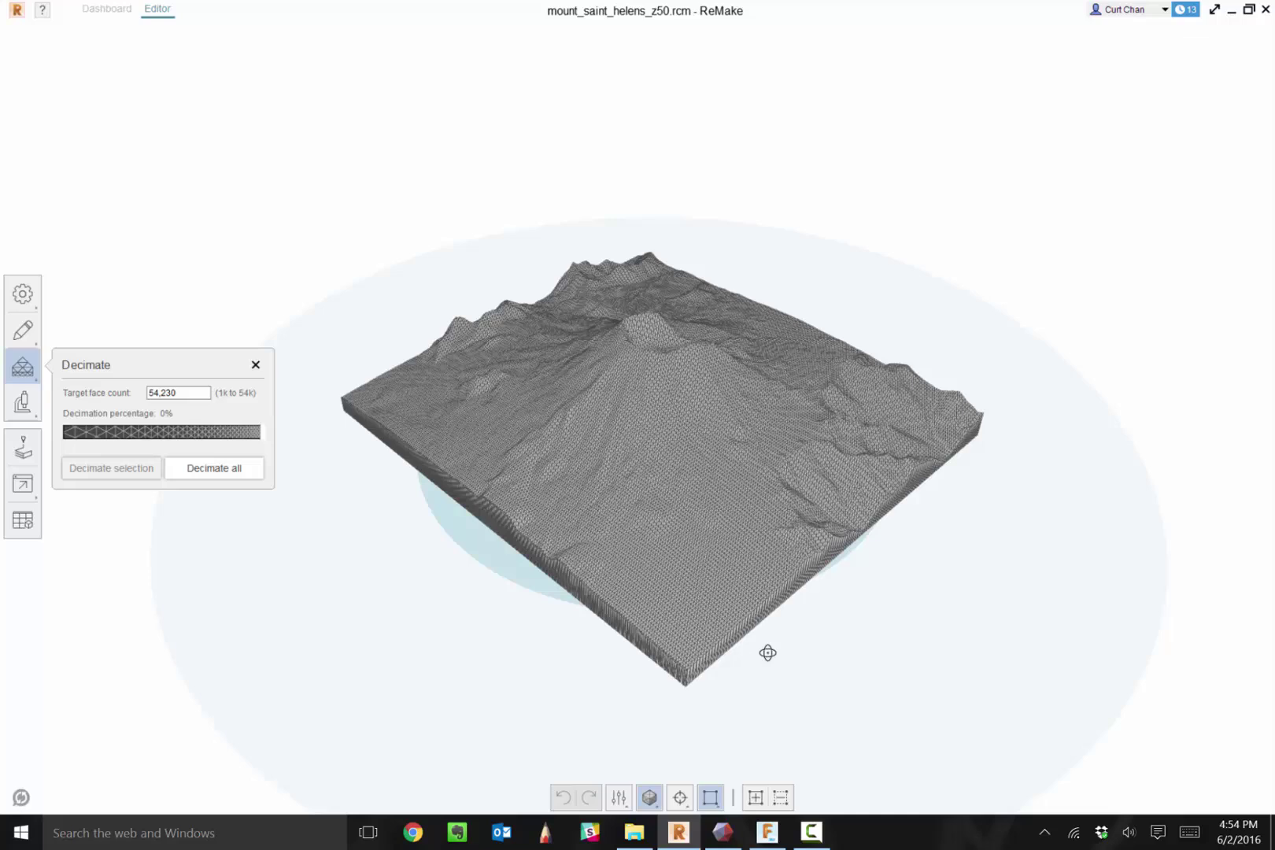
left_click_drag(263, 432, 159, 431)
left_click(214, 467)
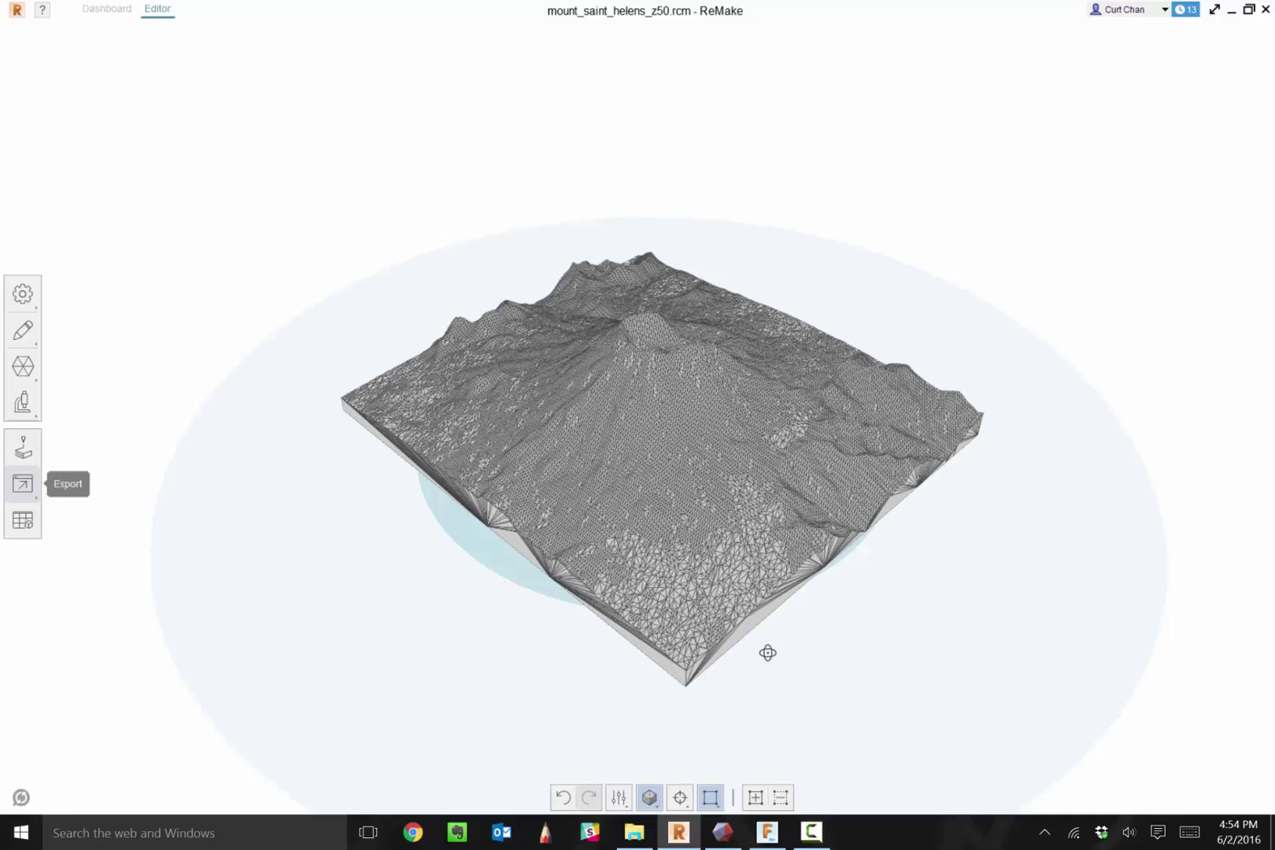
Step: Set up a model export in OBJ(Quads) format with a target face count of 25000
left_click(22, 484)
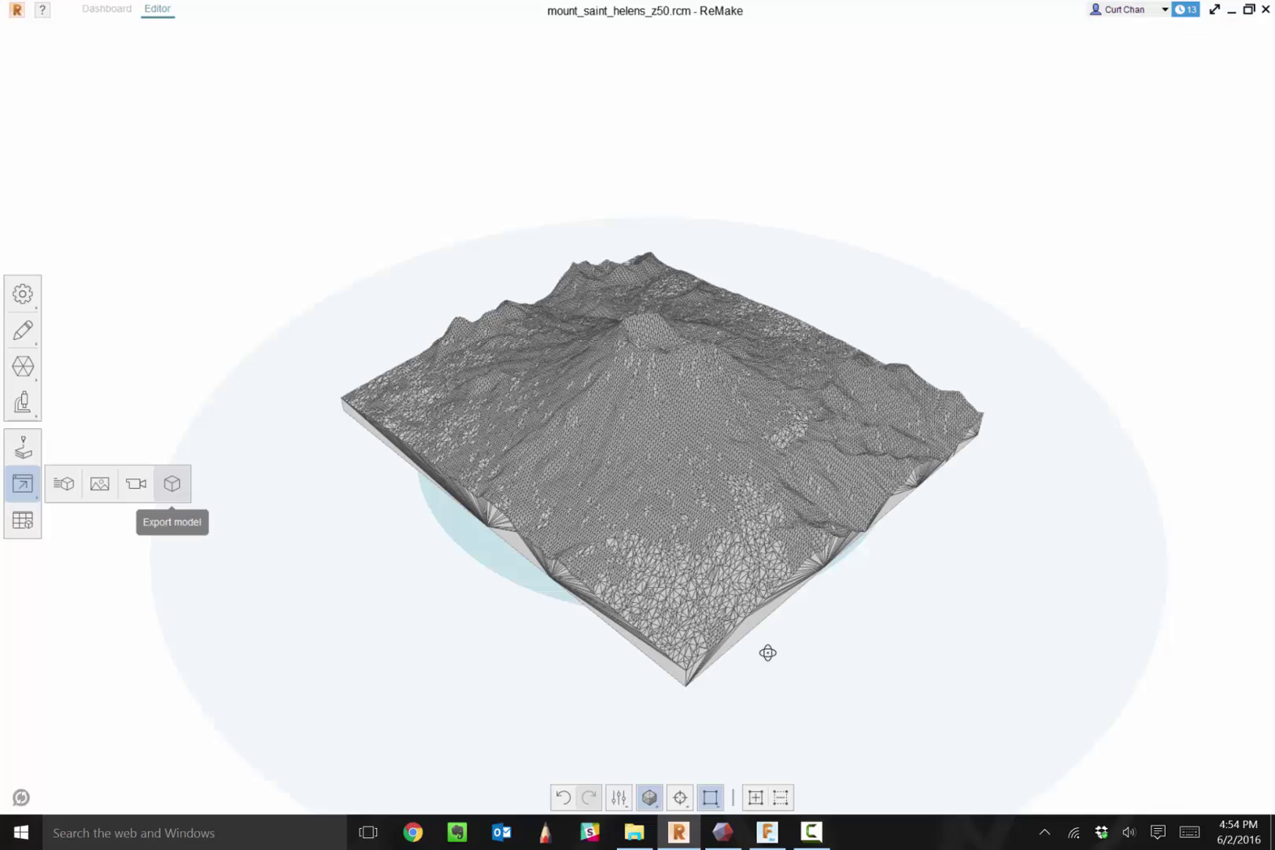
left_click(173, 481)
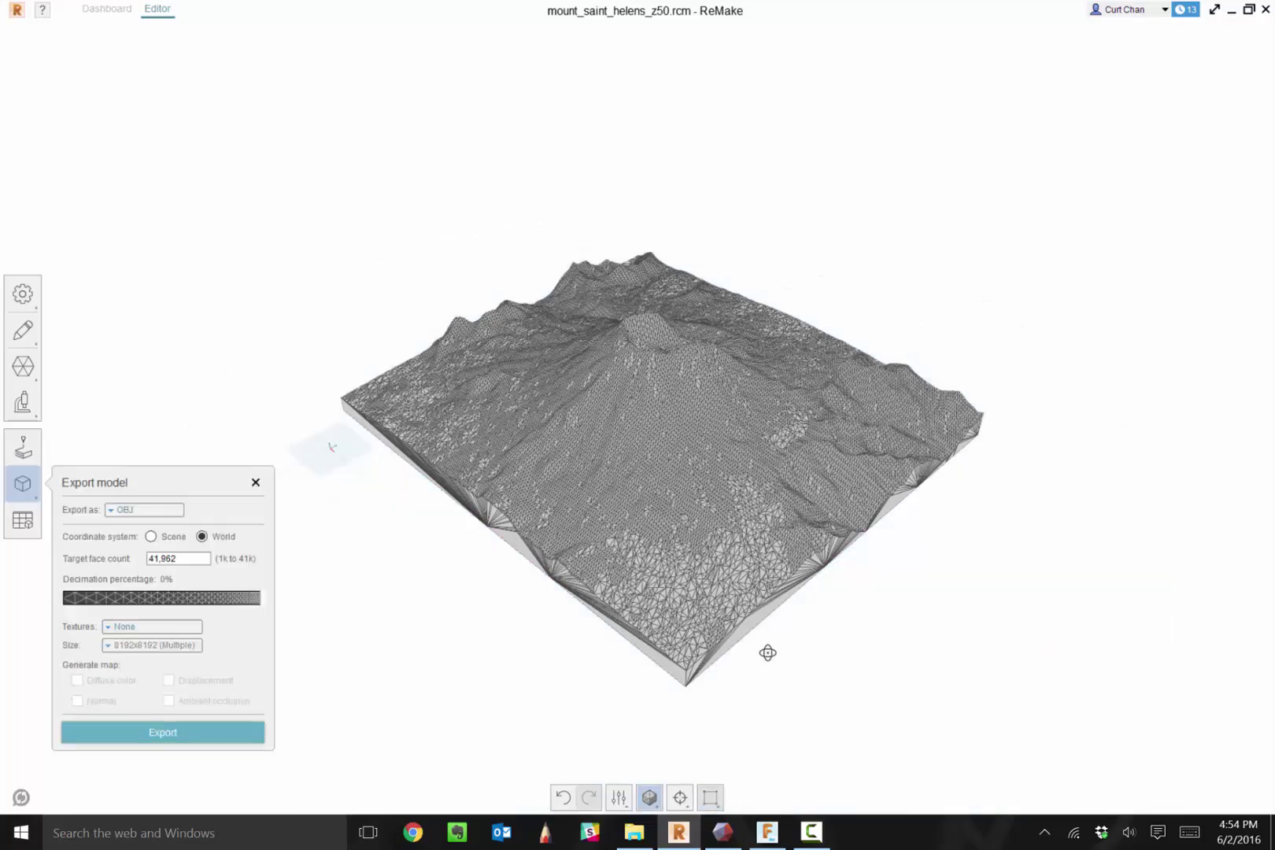
left_click(145, 510)
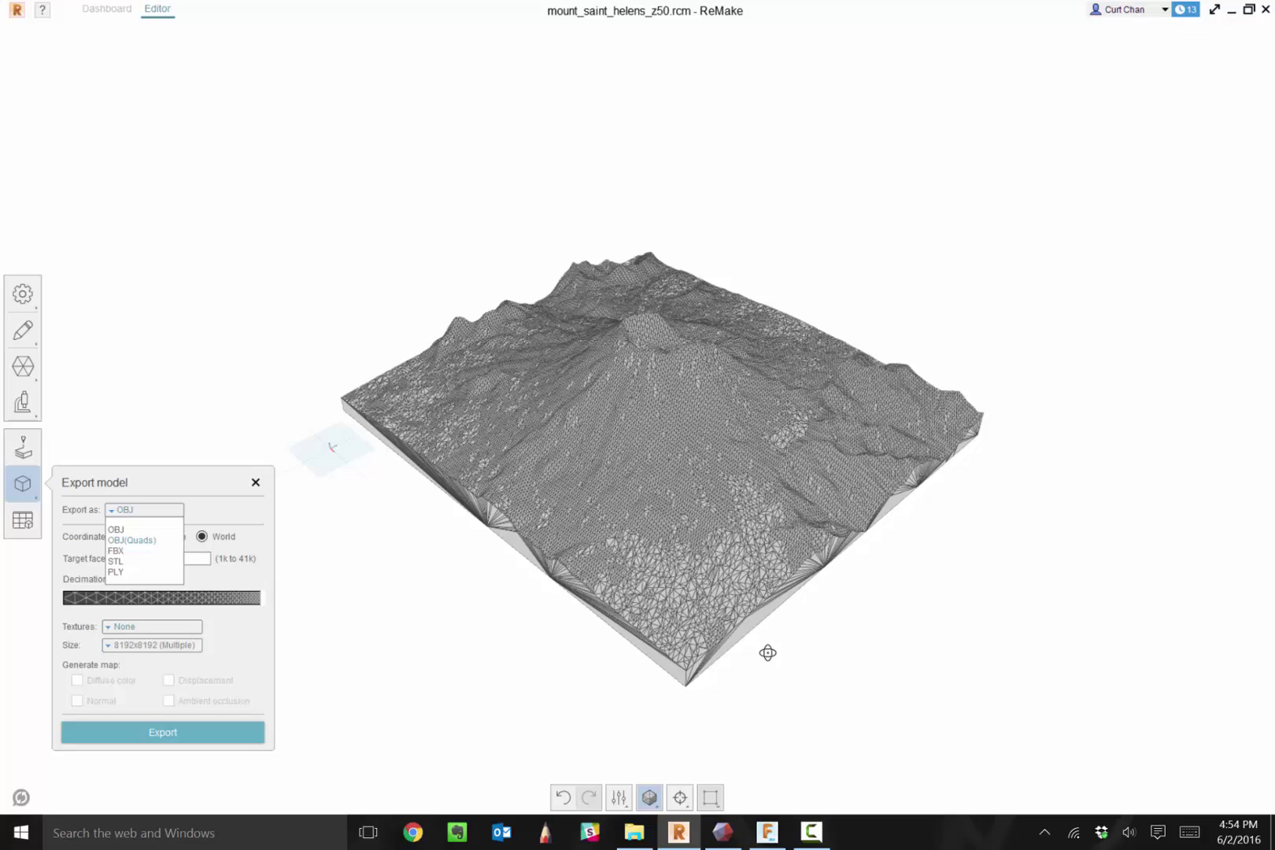
key("Return")
key("Tab")
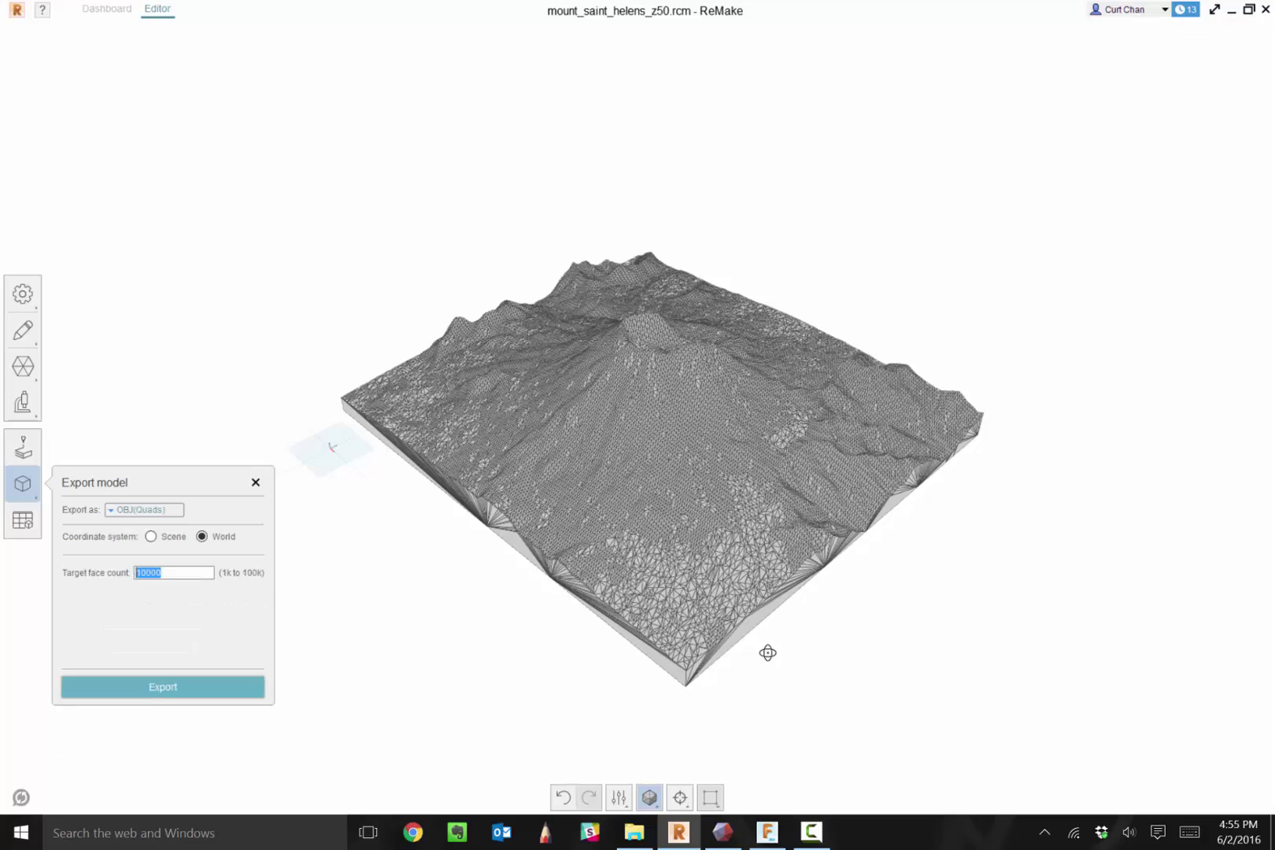
type("25000")
key("Return")
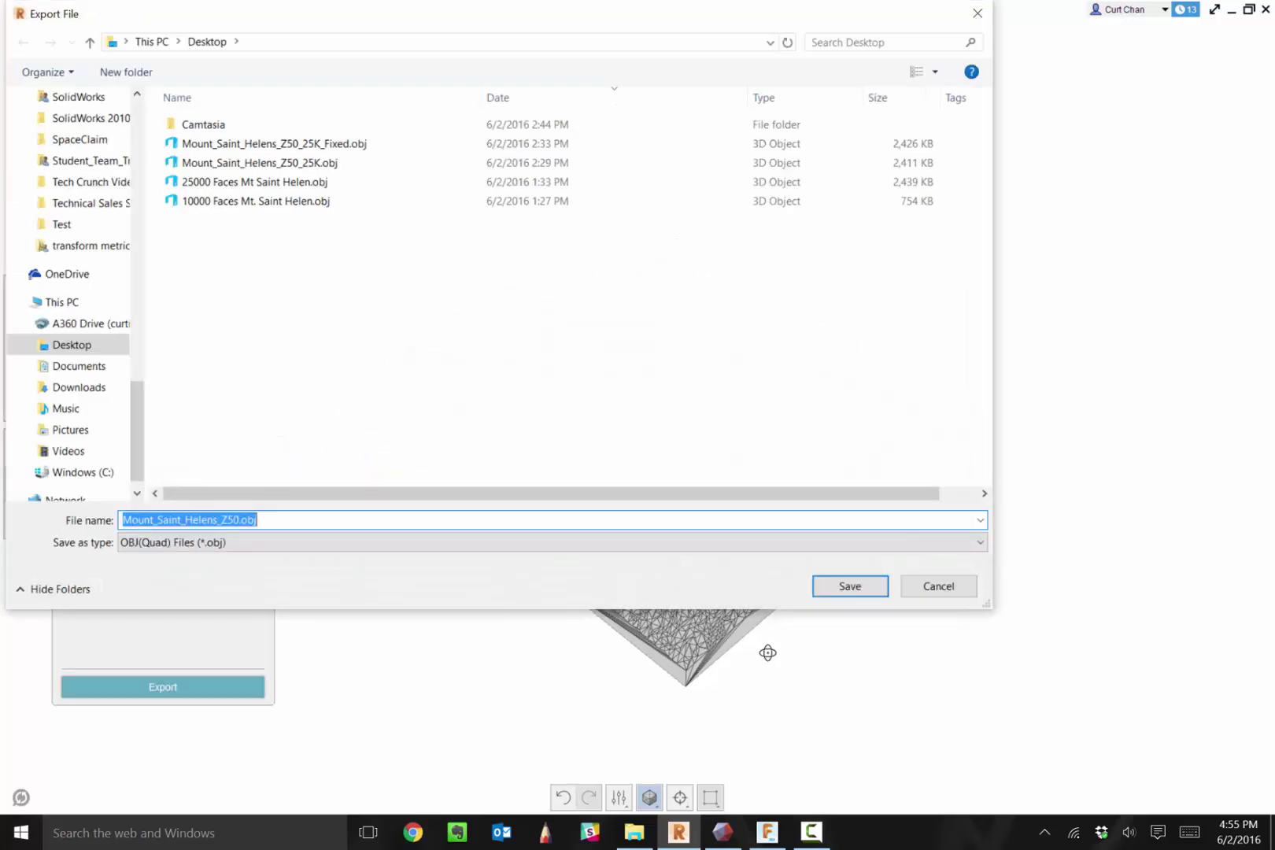
Step: Save the quad export on the Desktop as Mount_Saint_Helens_Z50_25Kv2.obj
key("Right")
key("Left")
key("Left")
key("Left")
key("Left")
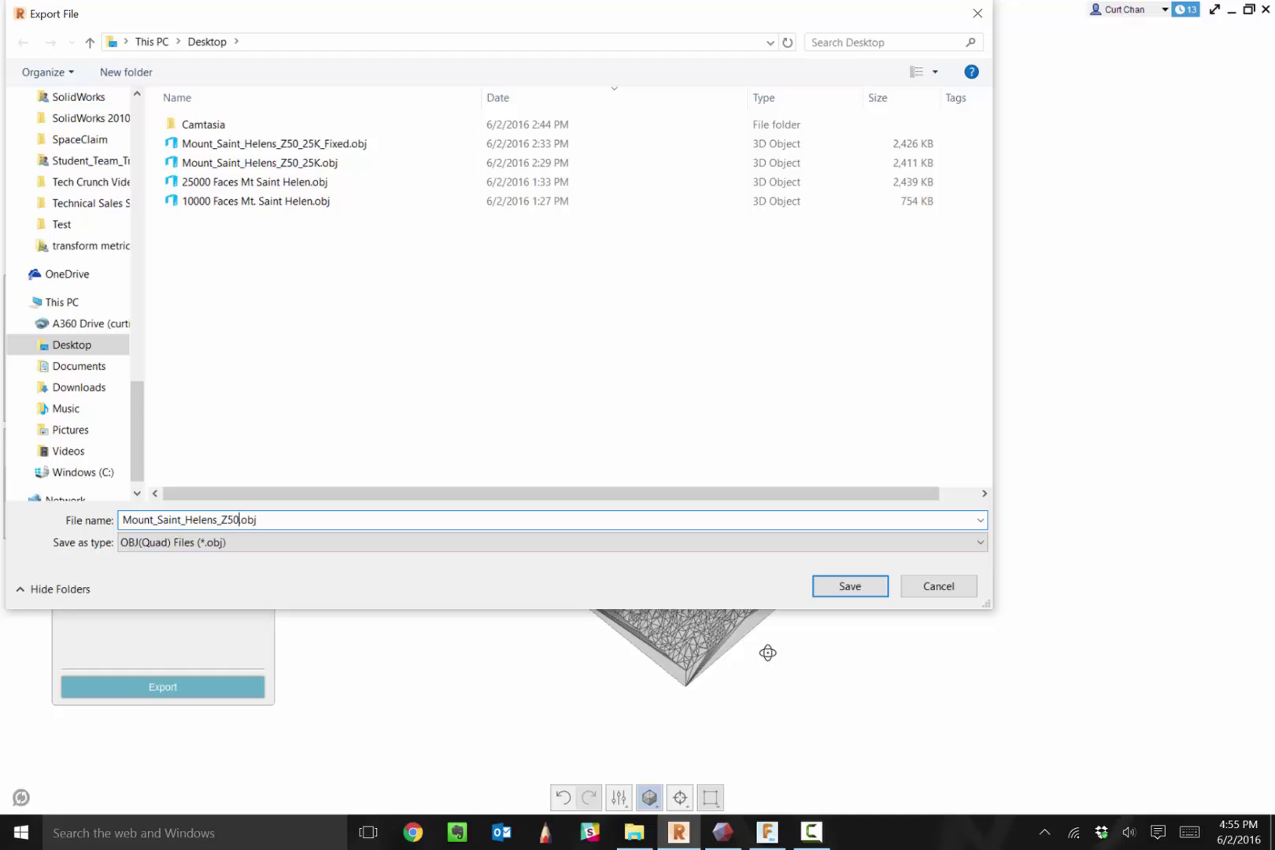
key("Tab")
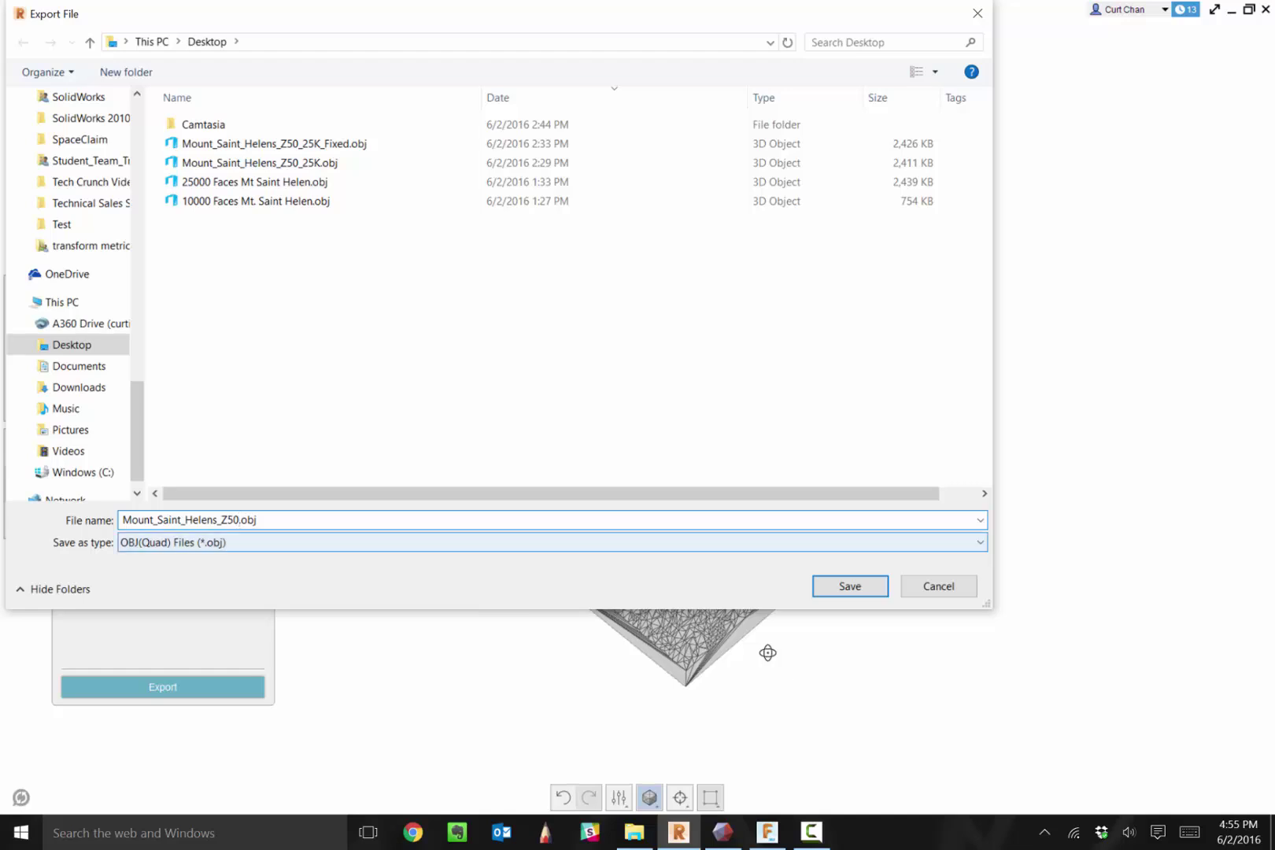
type("_25Kv2")
key("Return")
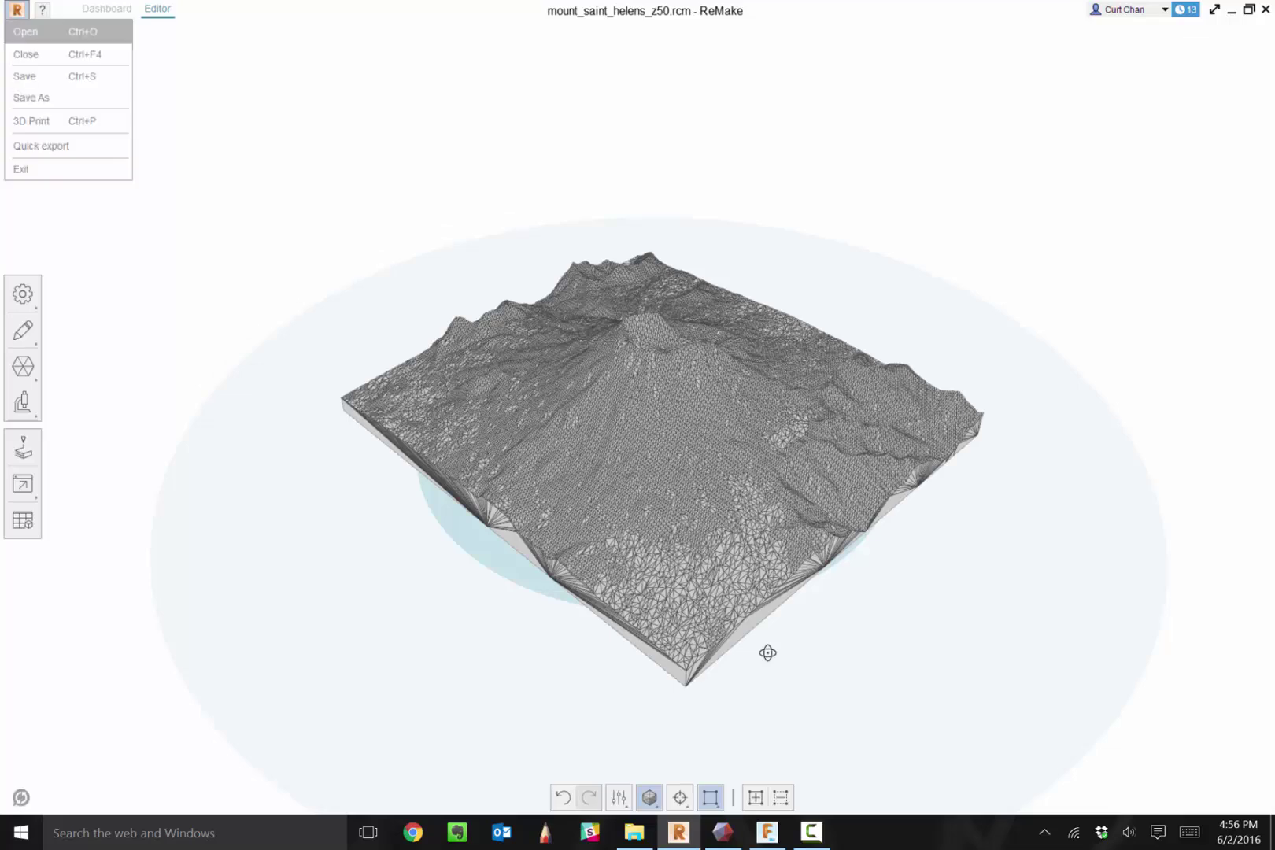
Step: Open the exported quad mesh Mount_Saint_Helens_Z50_25Kv2.obj from the Desktop
key("ctrl+o")
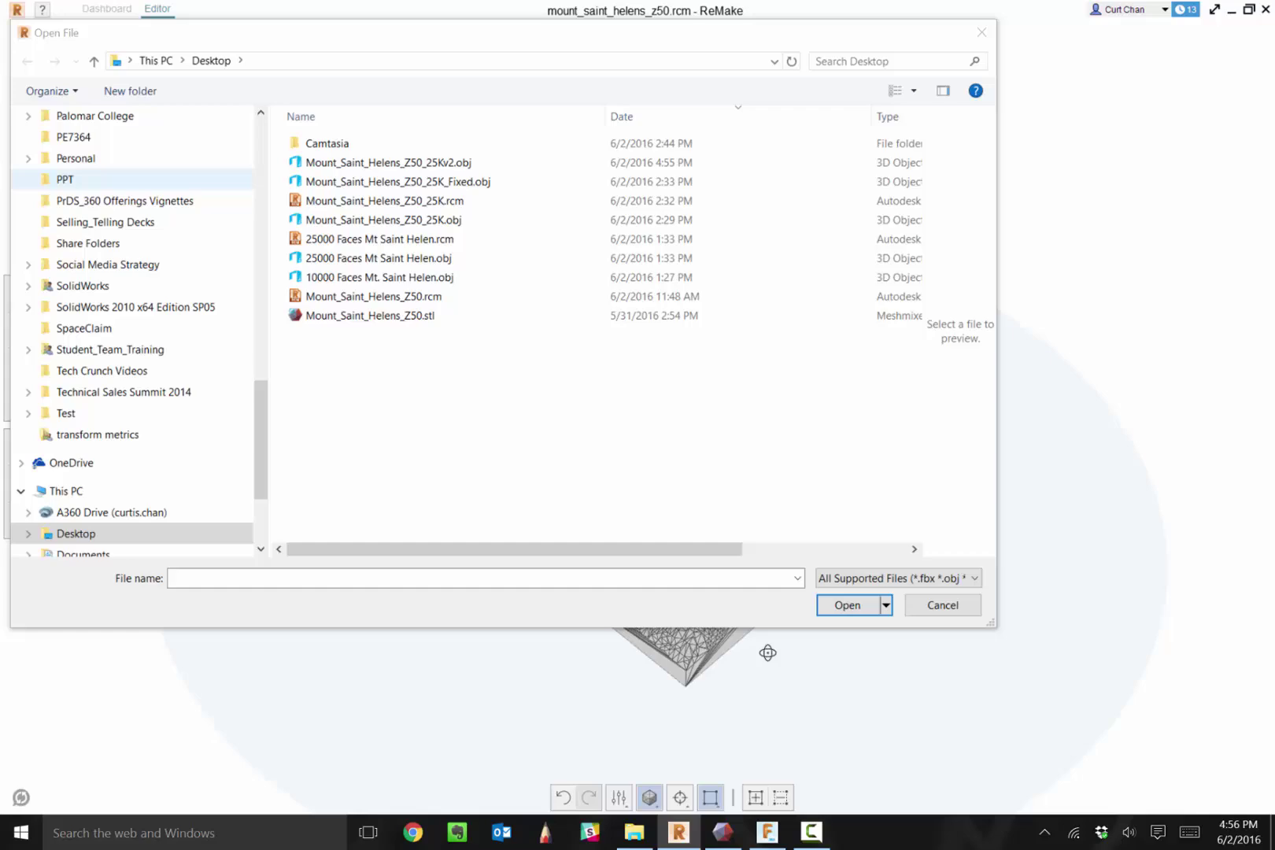
left_click(388, 163)
key("Return")
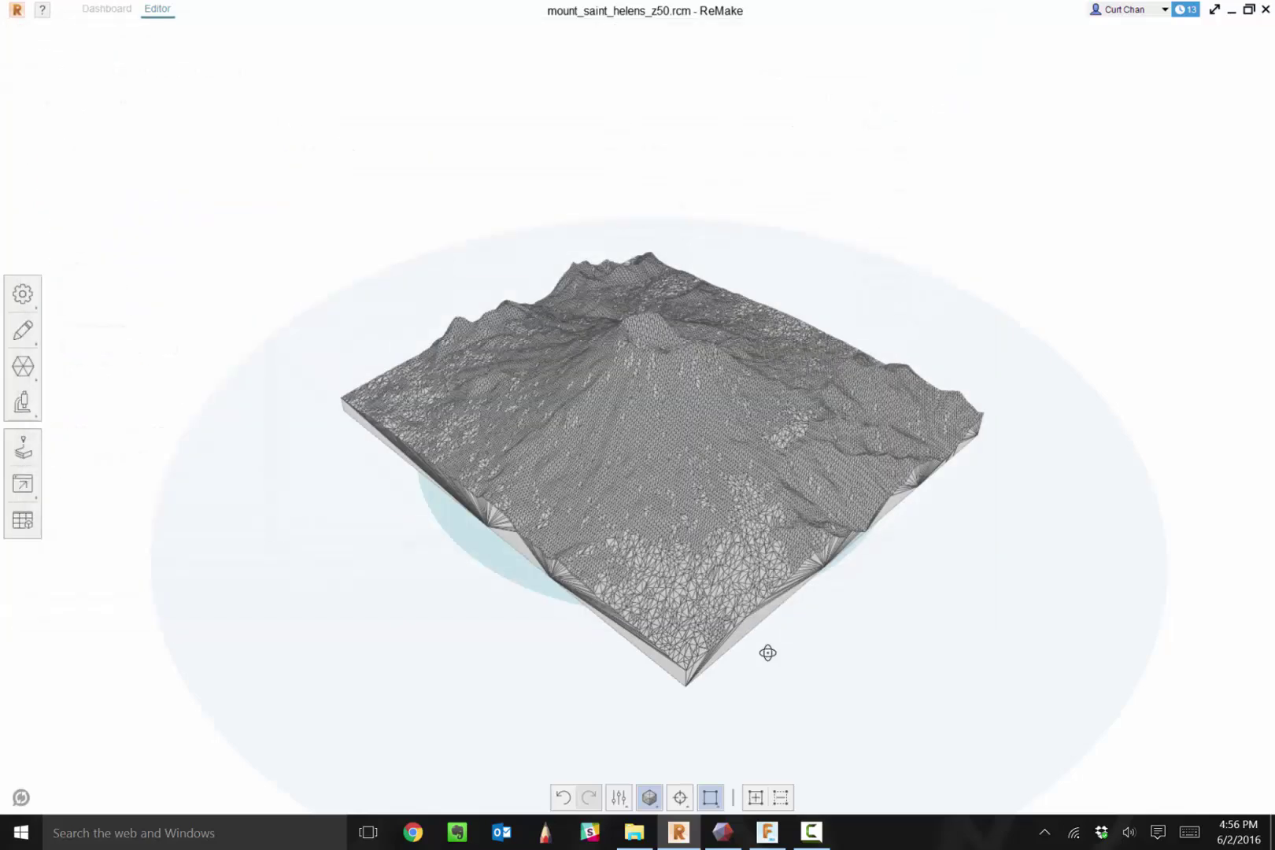
left_click(636, 462)
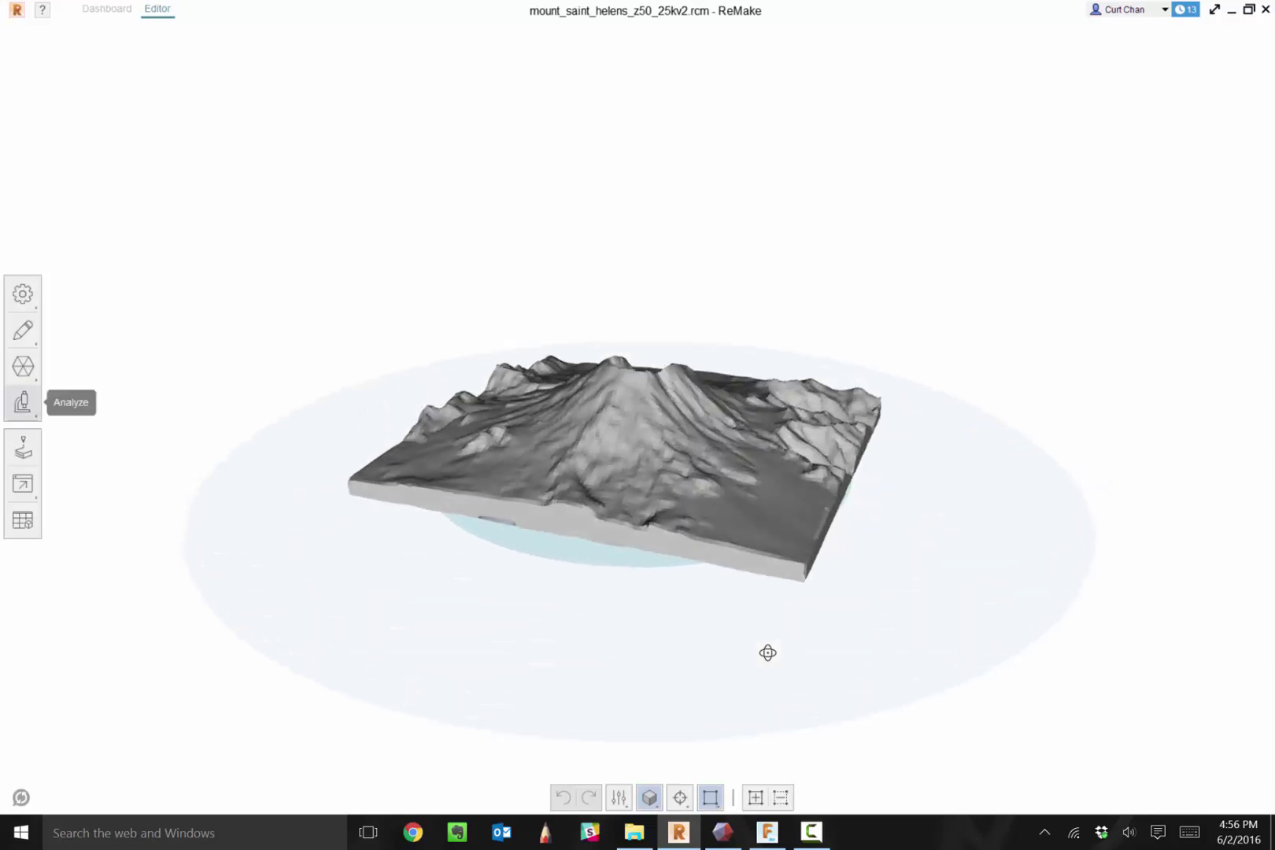
Step: Detect issues in the quad model and fill all of its holes with the smooth fill option
left_click(22, 402)
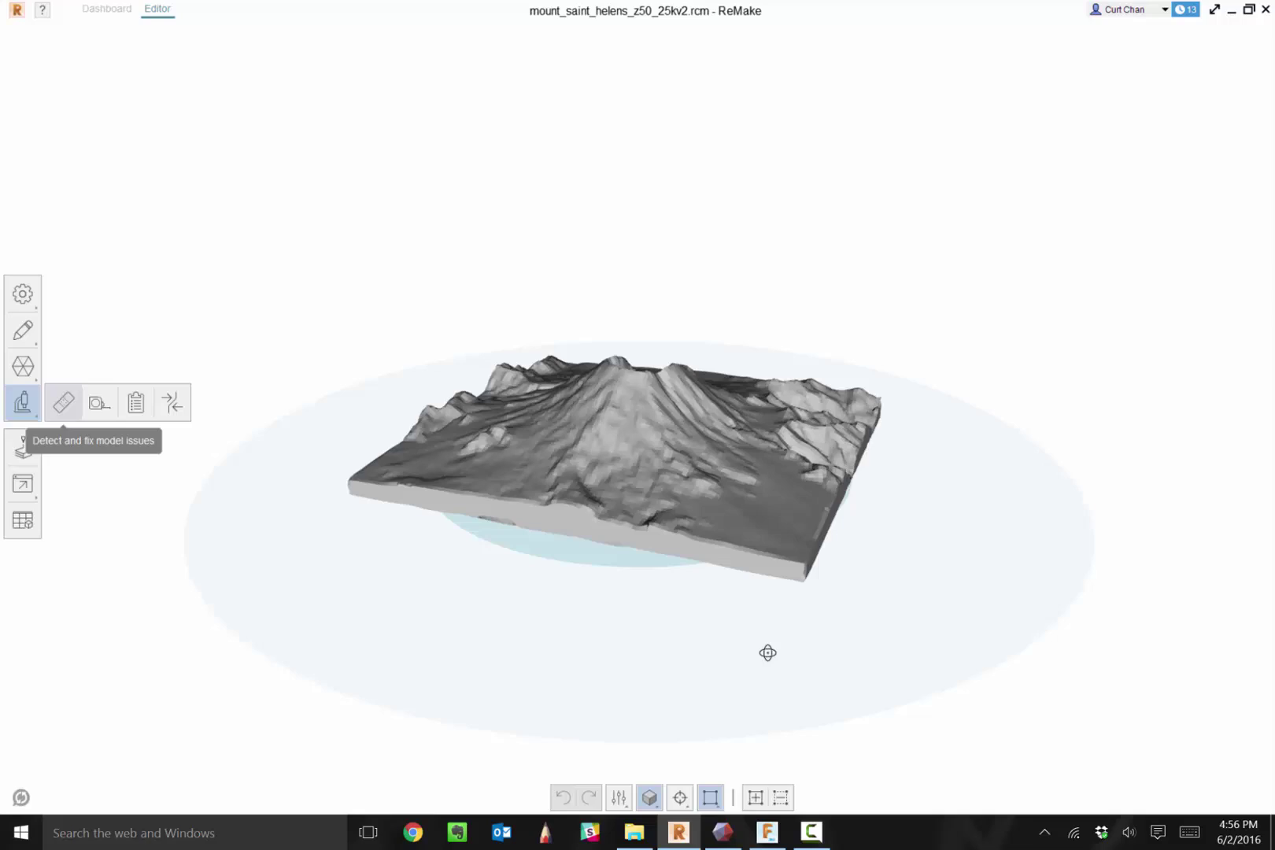
left_click(63, 402)
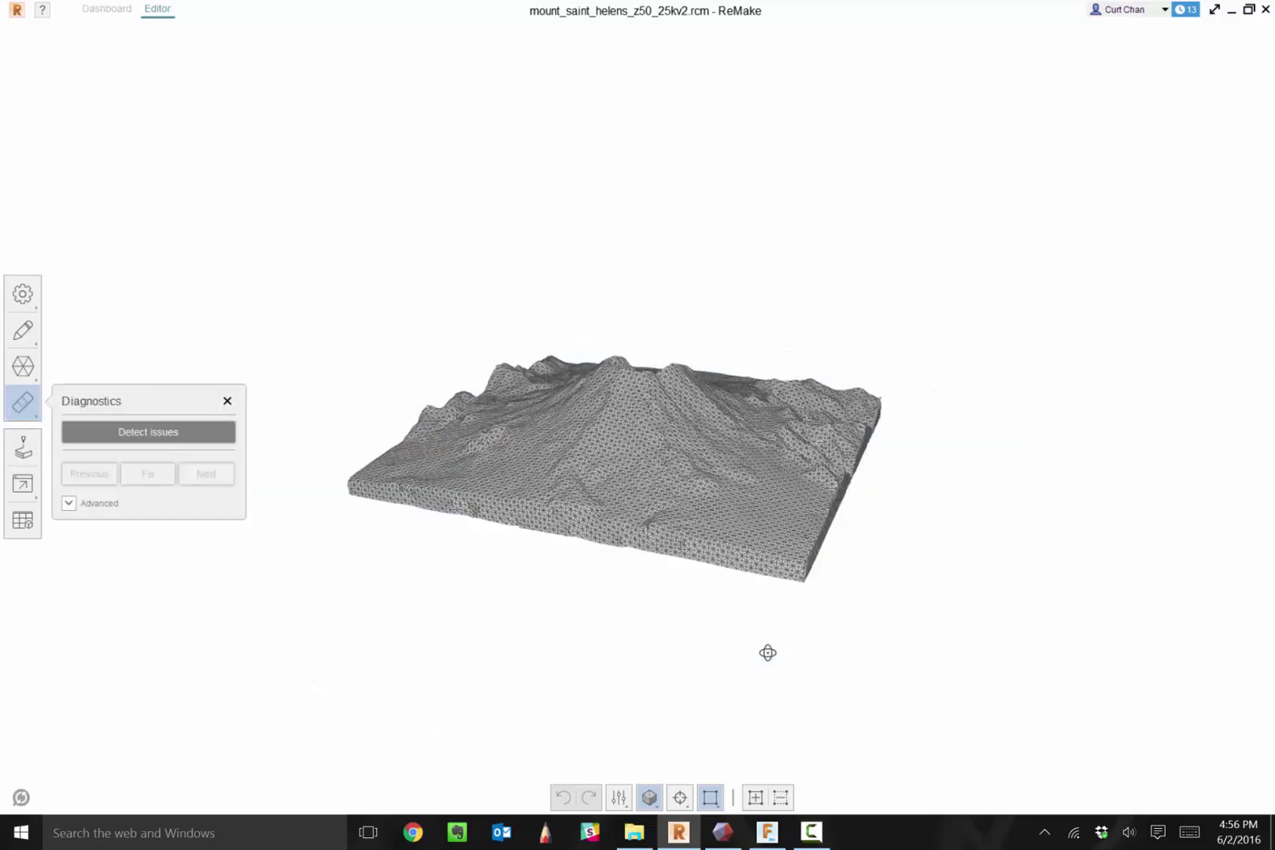
left_click(148, 431)
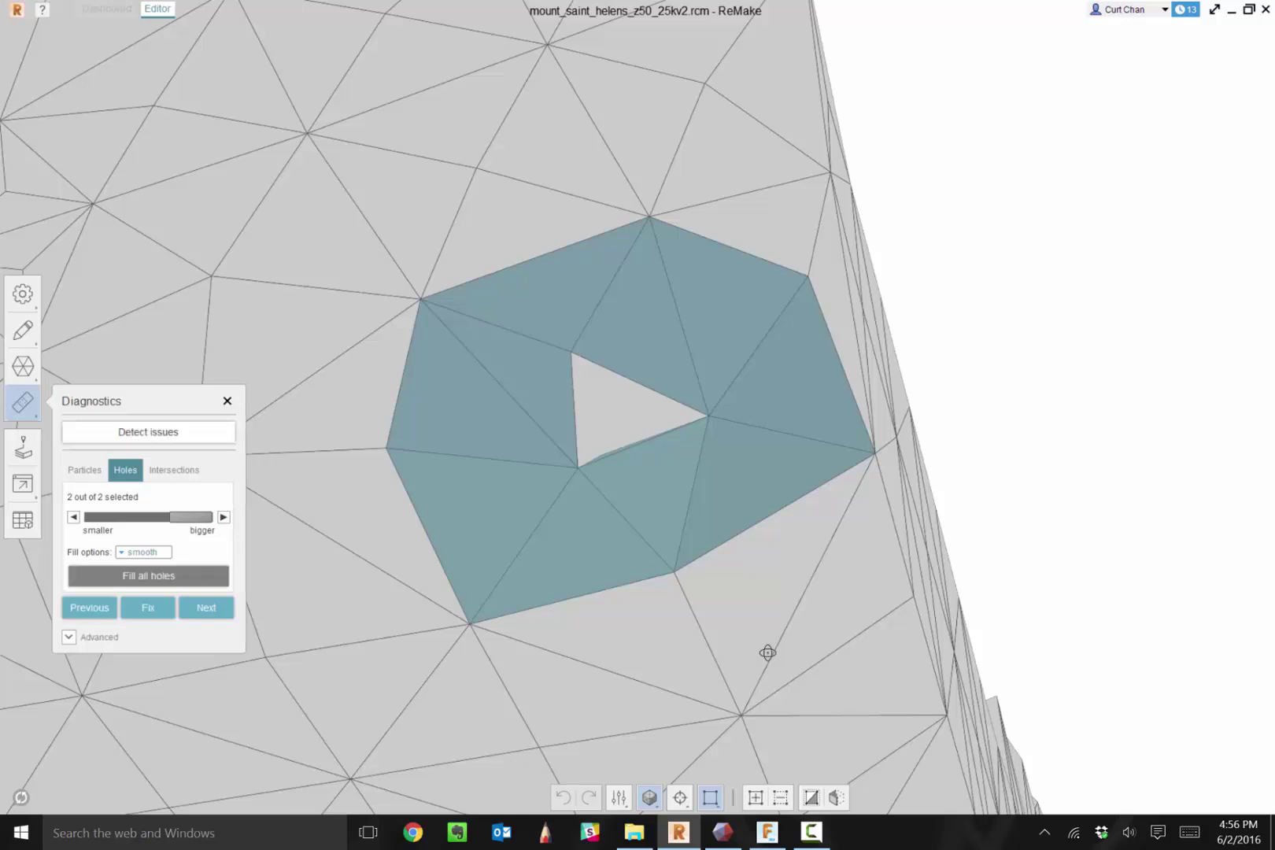
left_click(148, 575)
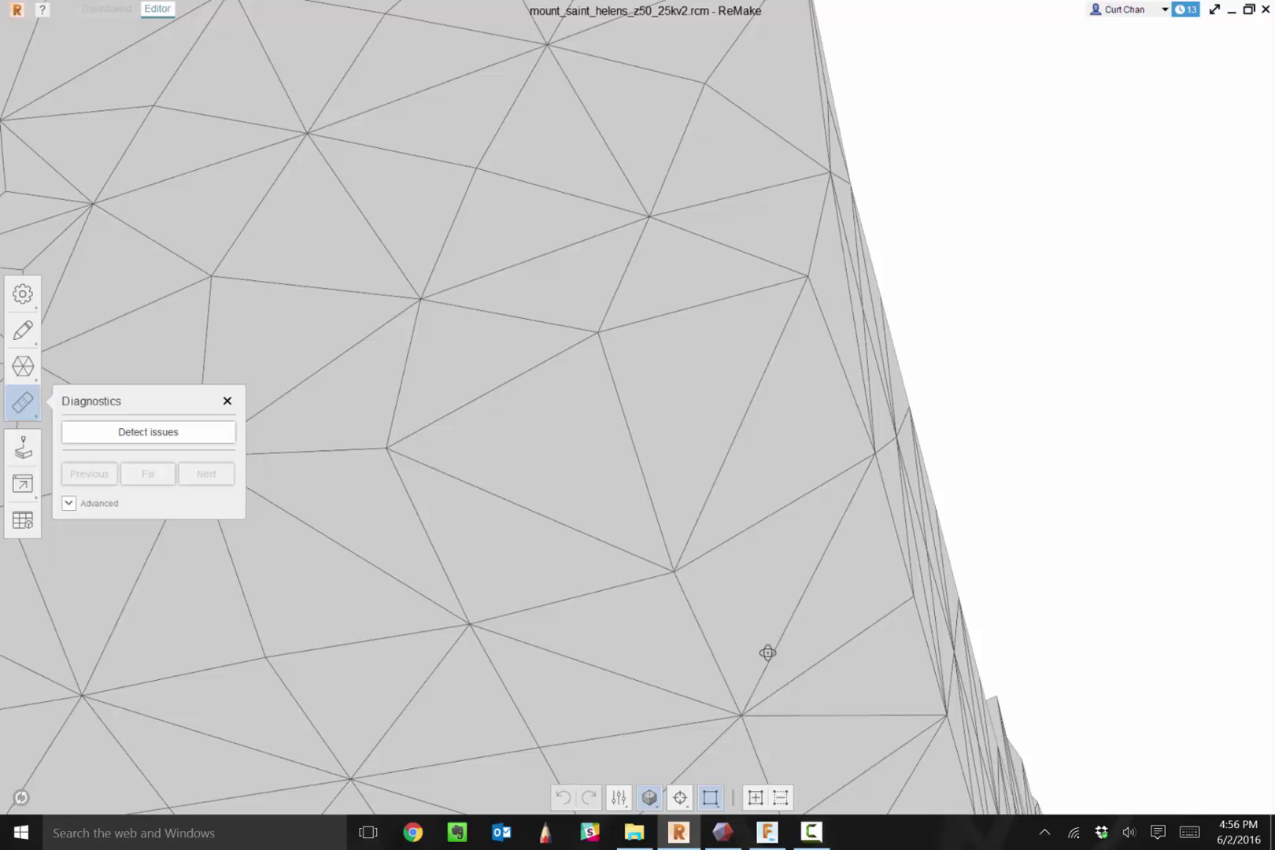
left_click(17, 9)
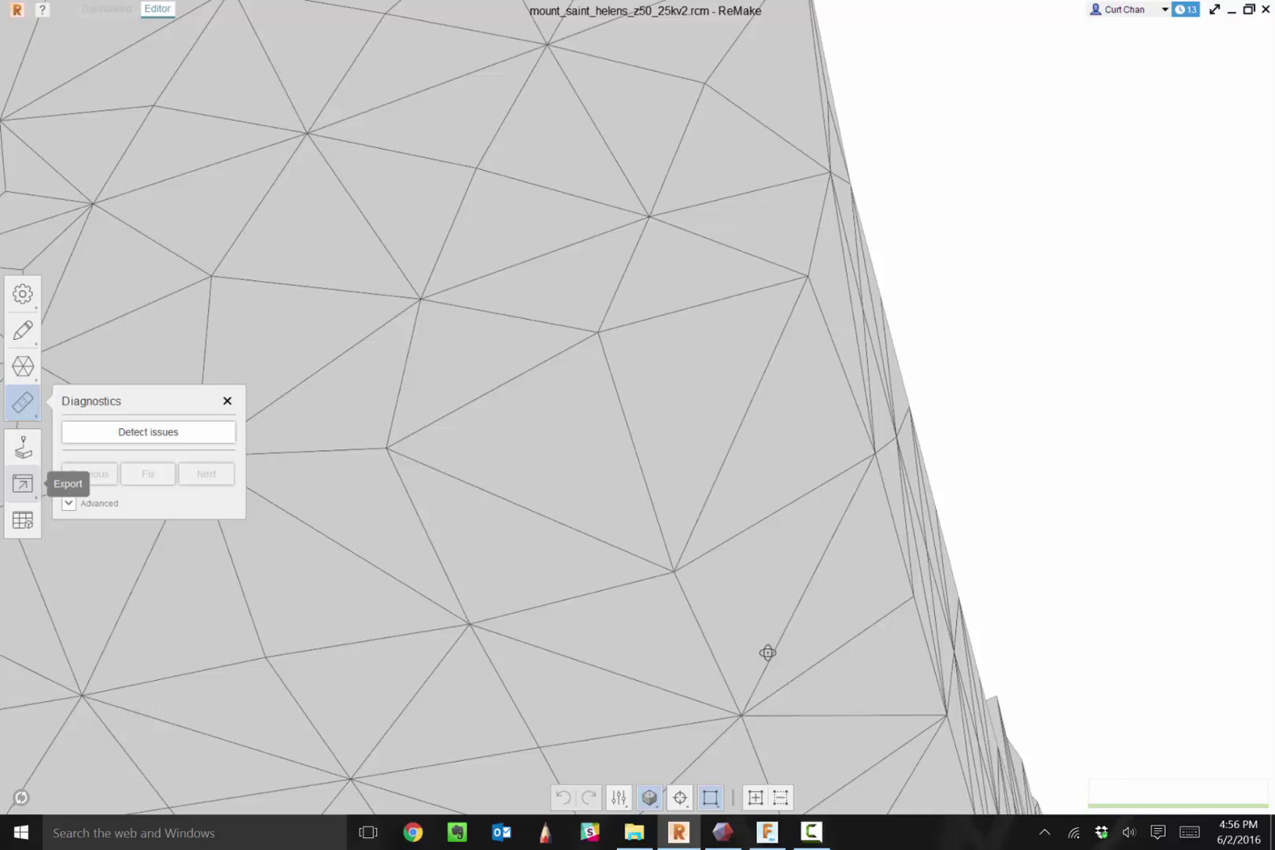
Step: Export the repaired model in OBJ(Quads) format with a target face count of 25000
left_click(22, 483)
left_click(172, 484)
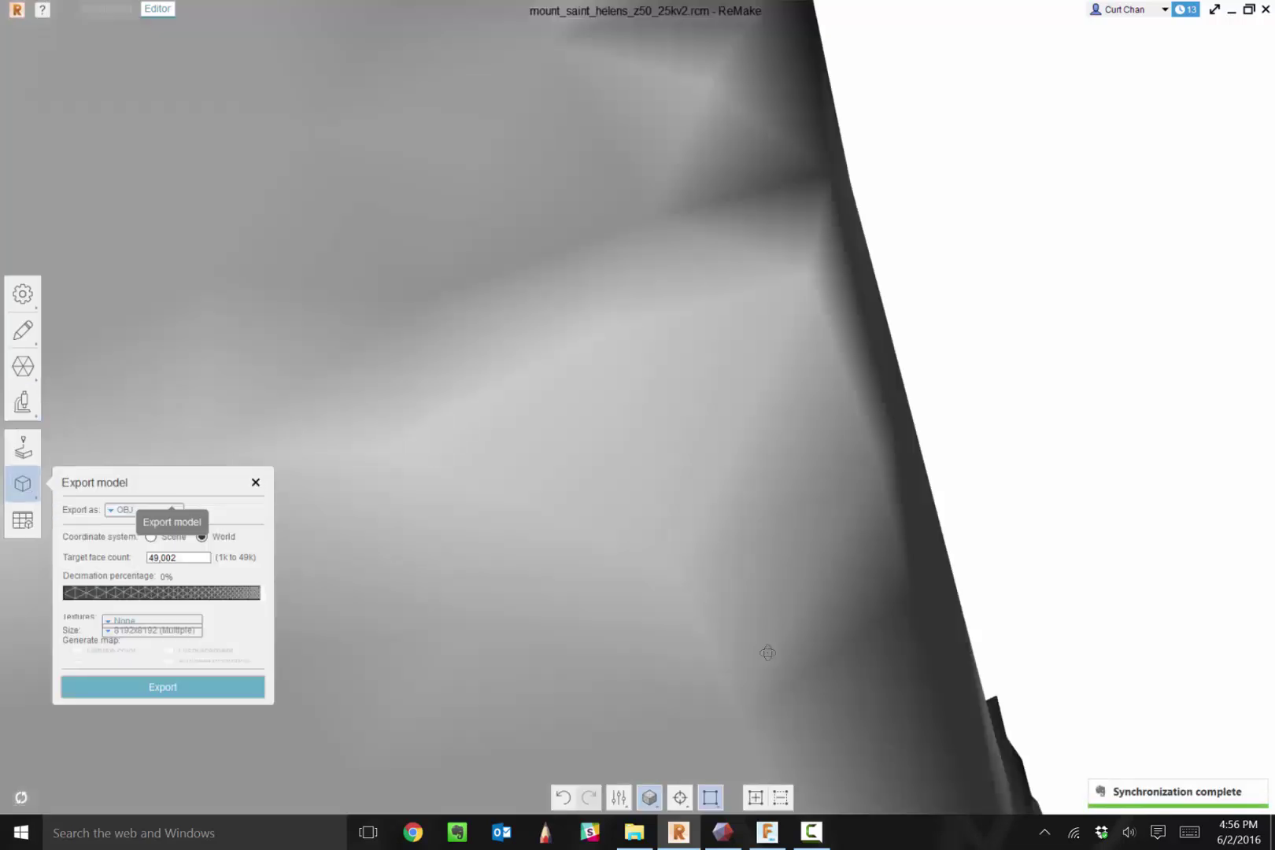
left_click(144, 510)
left_click(144, 510)
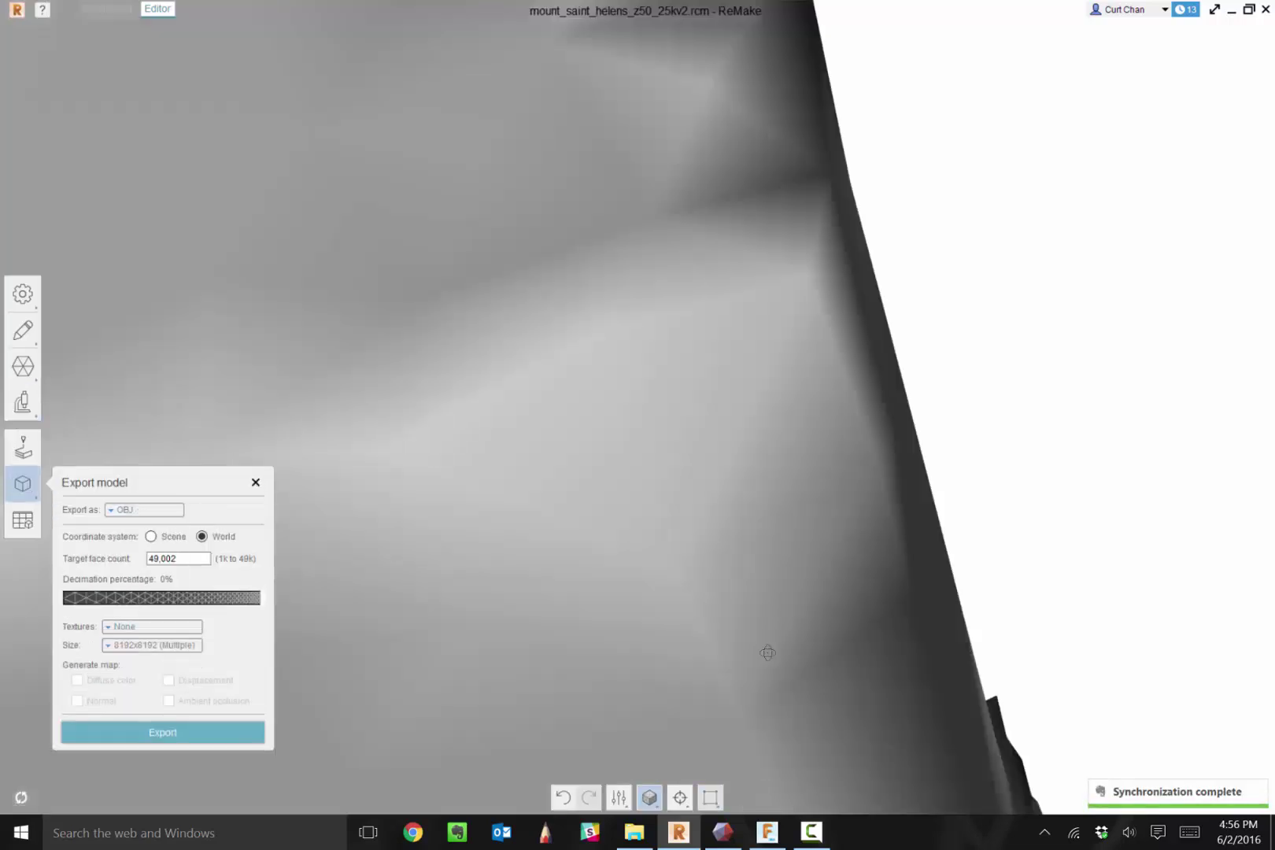
left_click(144, 510)
left_click(132, 540)
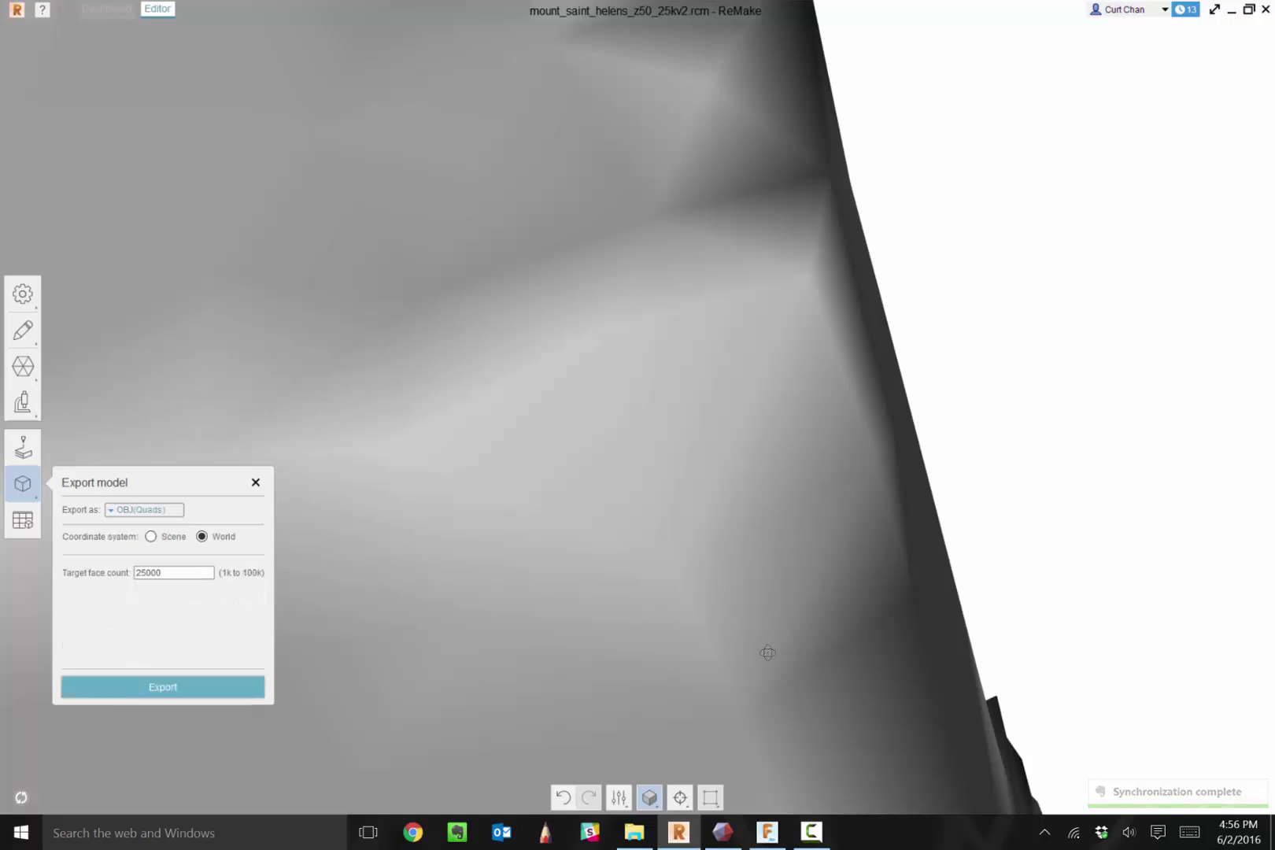
left_click(163, 686)
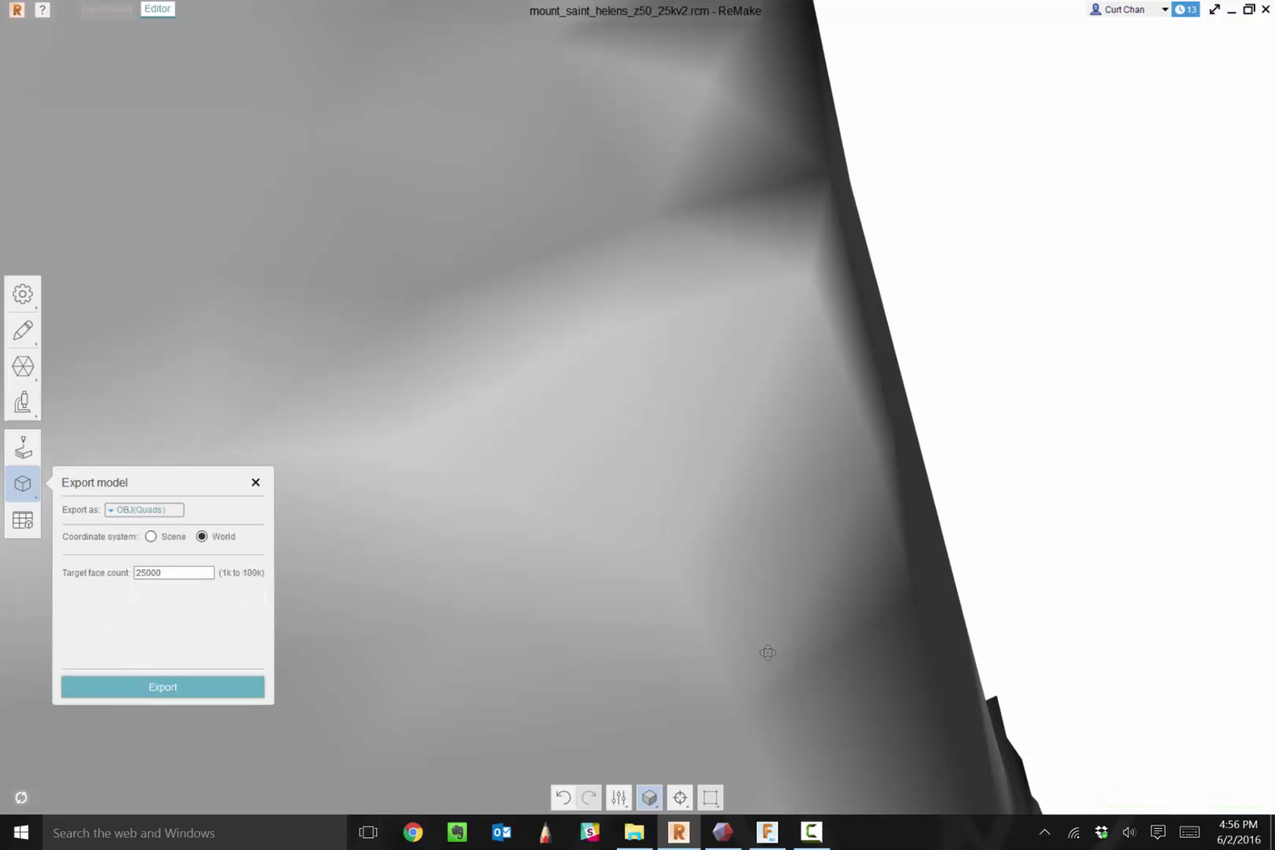
Step: Save the repaired quad mesh on the Desktop as Mount_Saint_Helens_Z50_25Kv3.obj
left_click(233, 518)
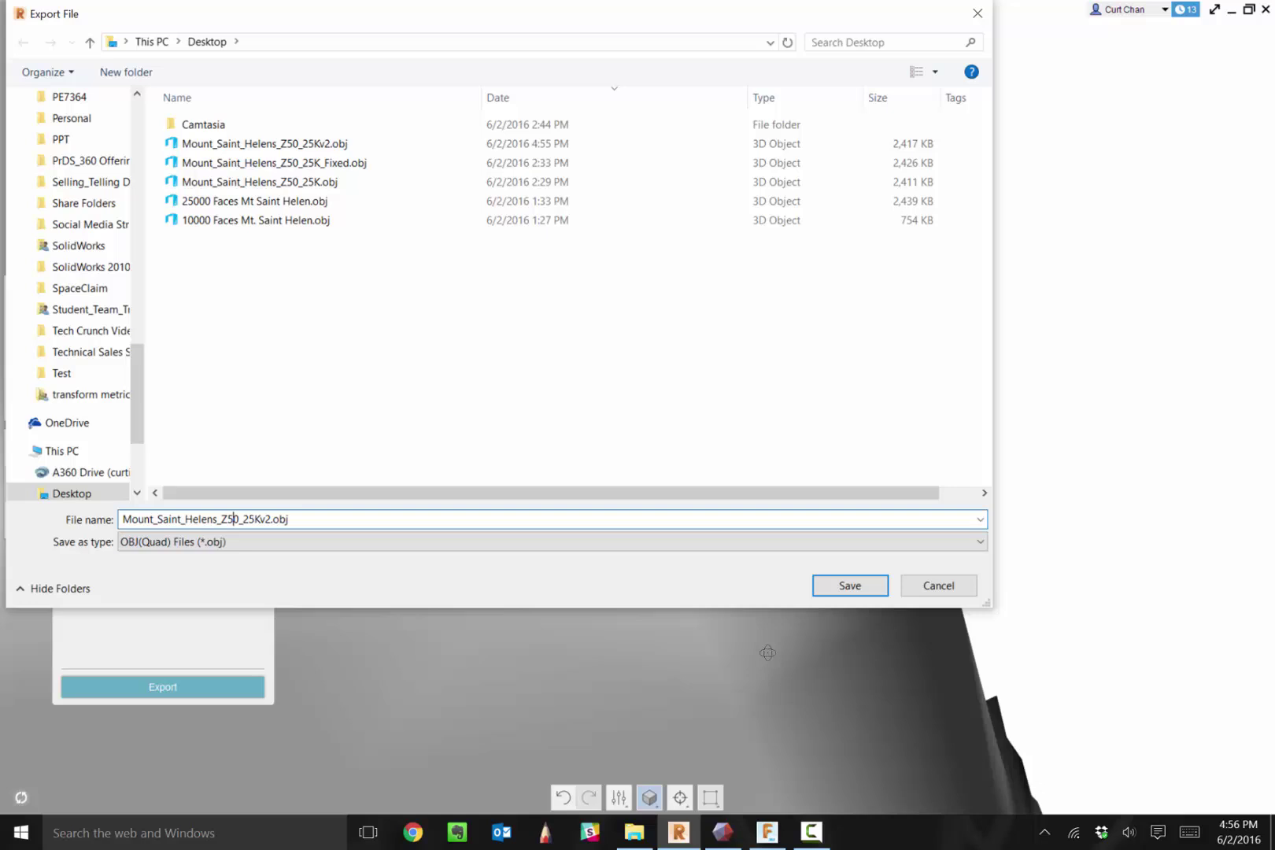
left_click(271, 519)
type("3")
key("Return")
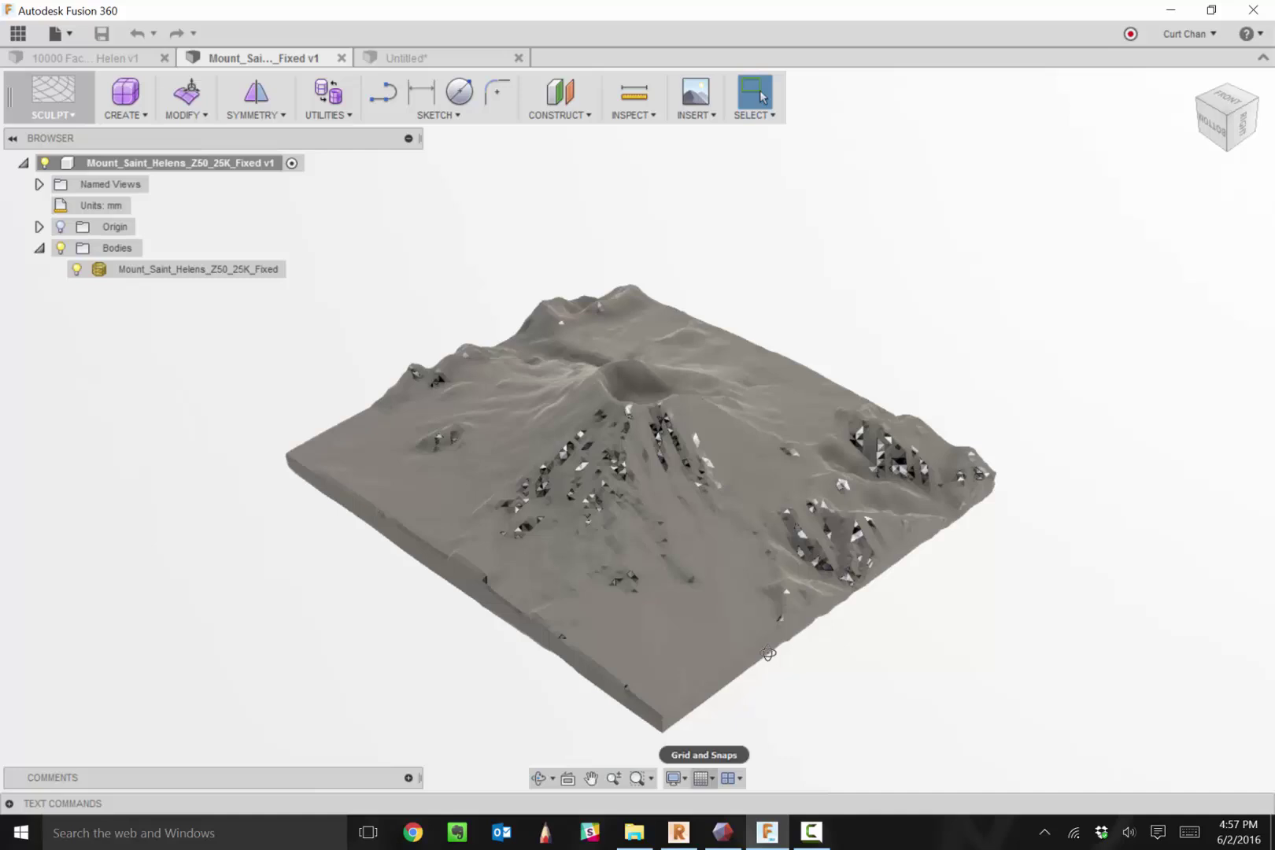
Step: Set the visual style to Shaded with Hidden Edges to display the terrain mesh's edges
left_click(675, 778)
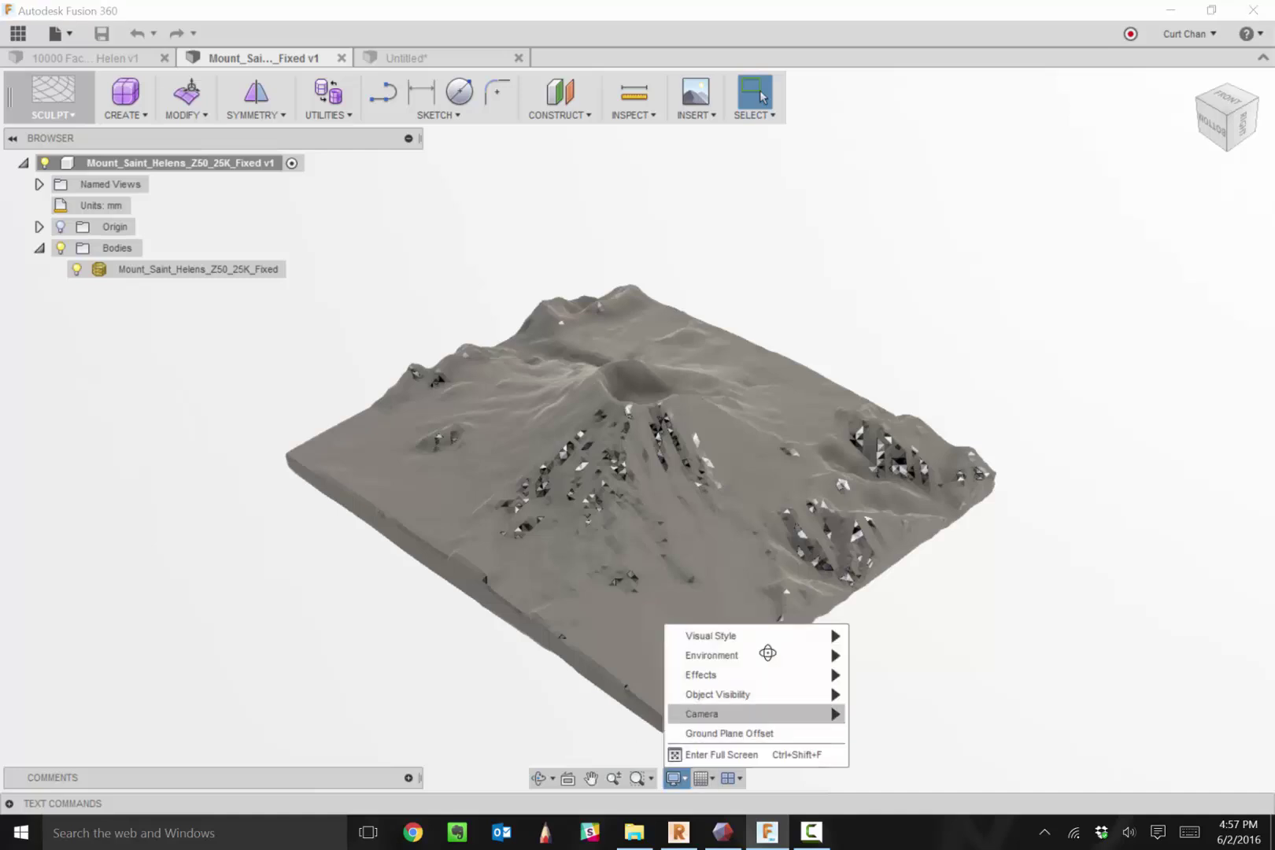
mouse_move(755, 636)
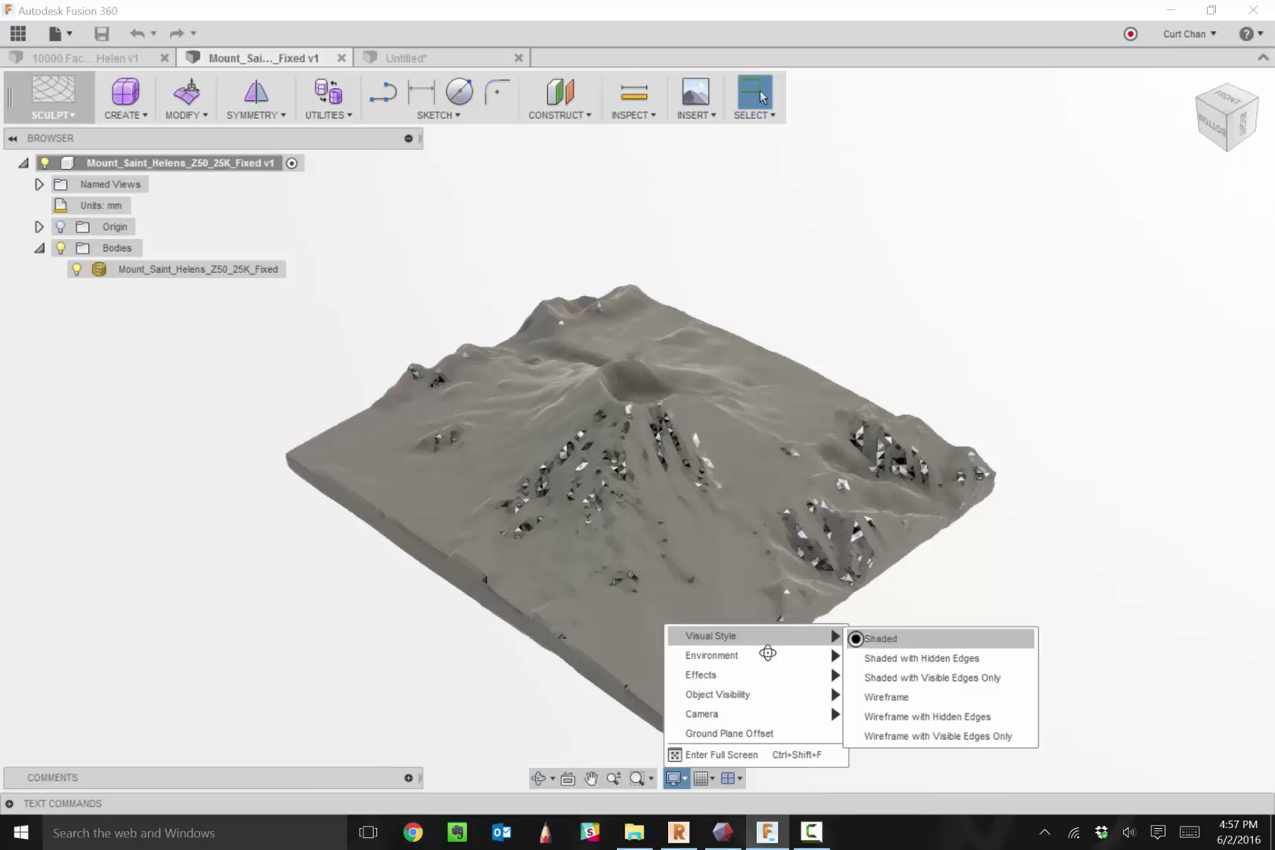
left_click(921, 658)
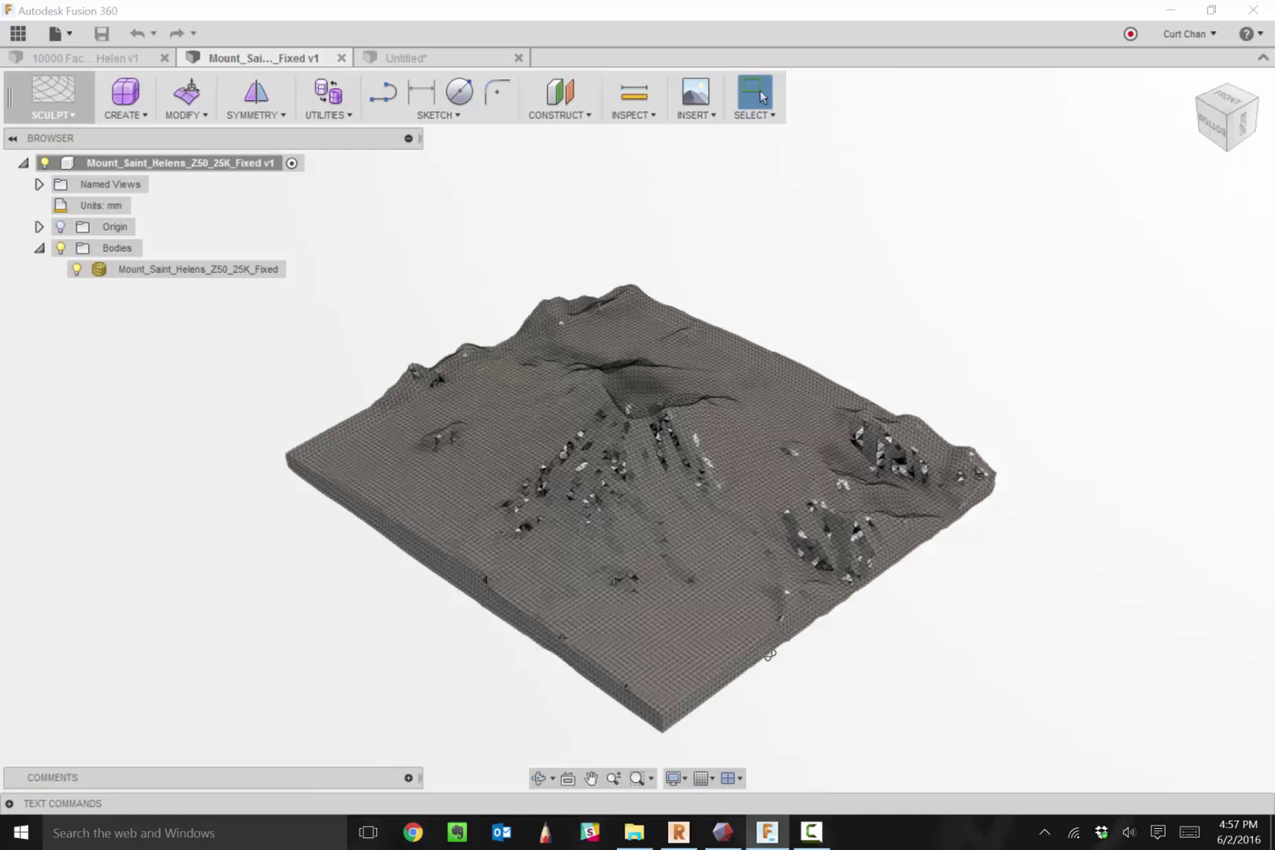
Step: Convert the Mount_Saint_Helens_Z50_25K_Fixed quad mesh into a new T-spline body
right_click(196, 268)
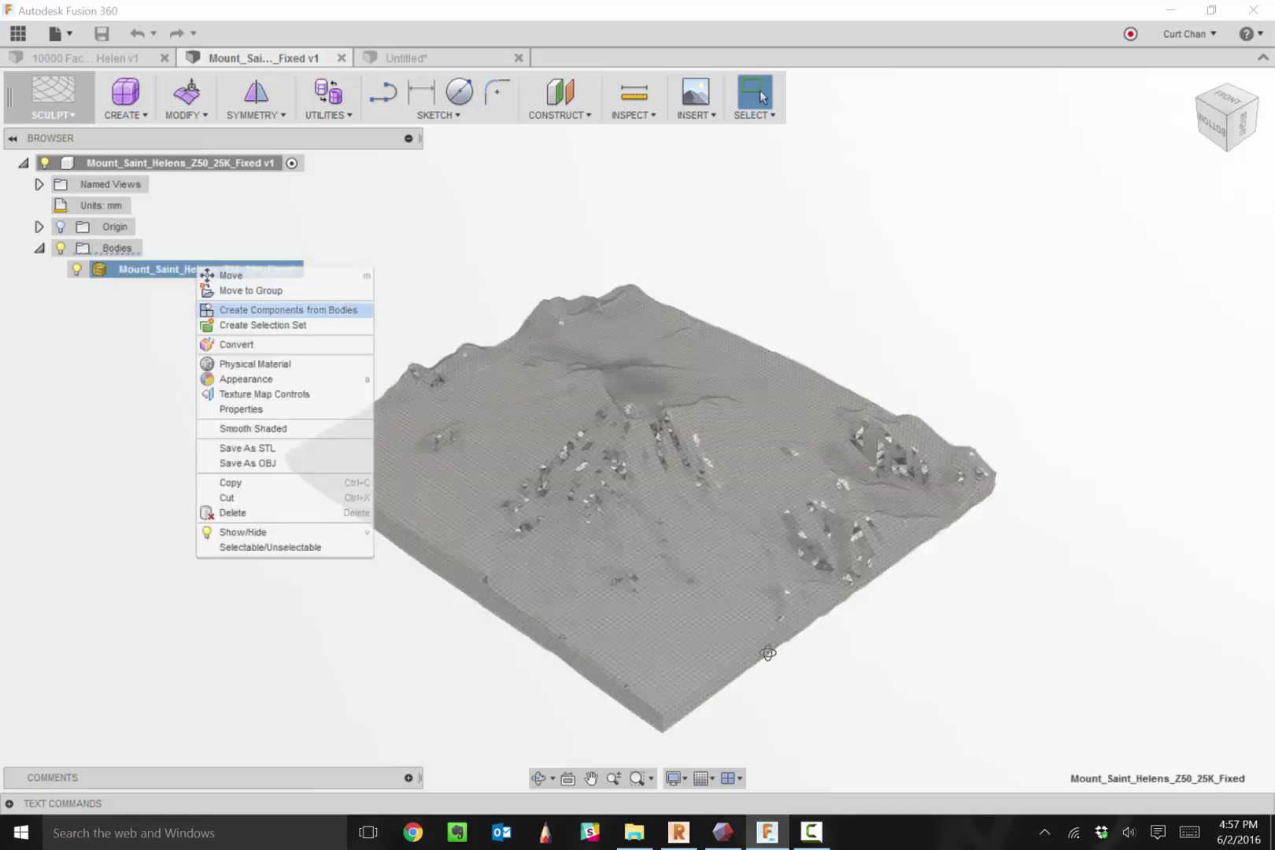
left_click(236, 344)
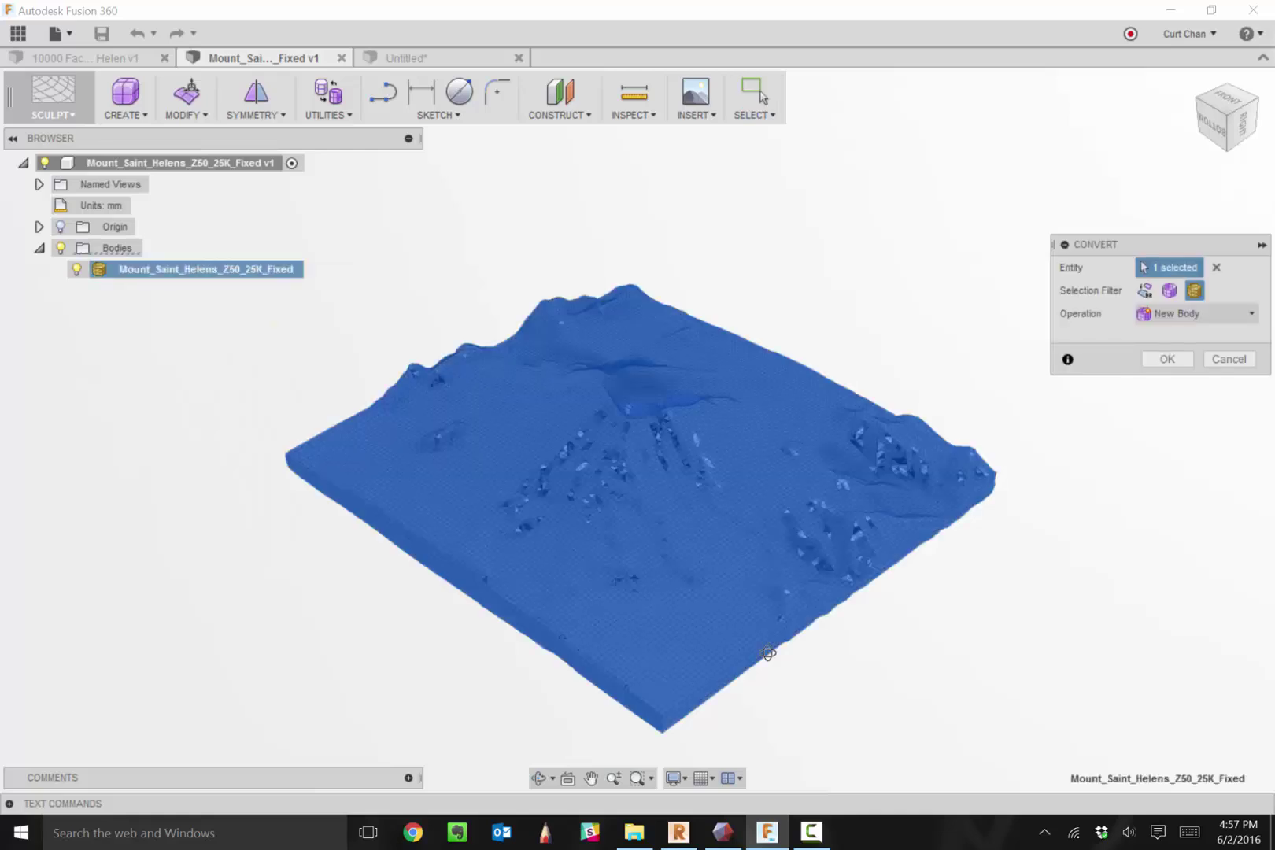
key("Return")
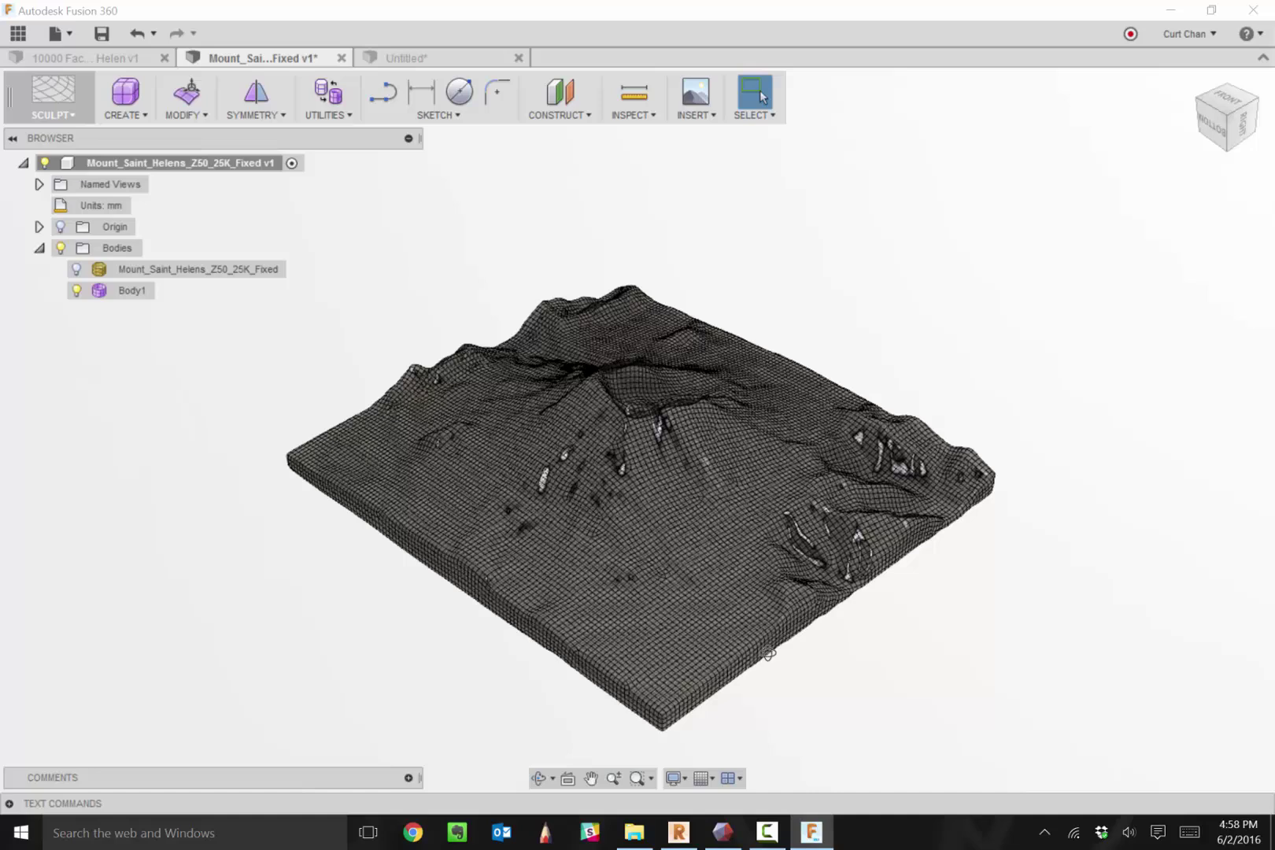
Step: Try to raise a single vertex on the volcano's slope by about 266.5 mm with Edit Form
right_click(836, 247)
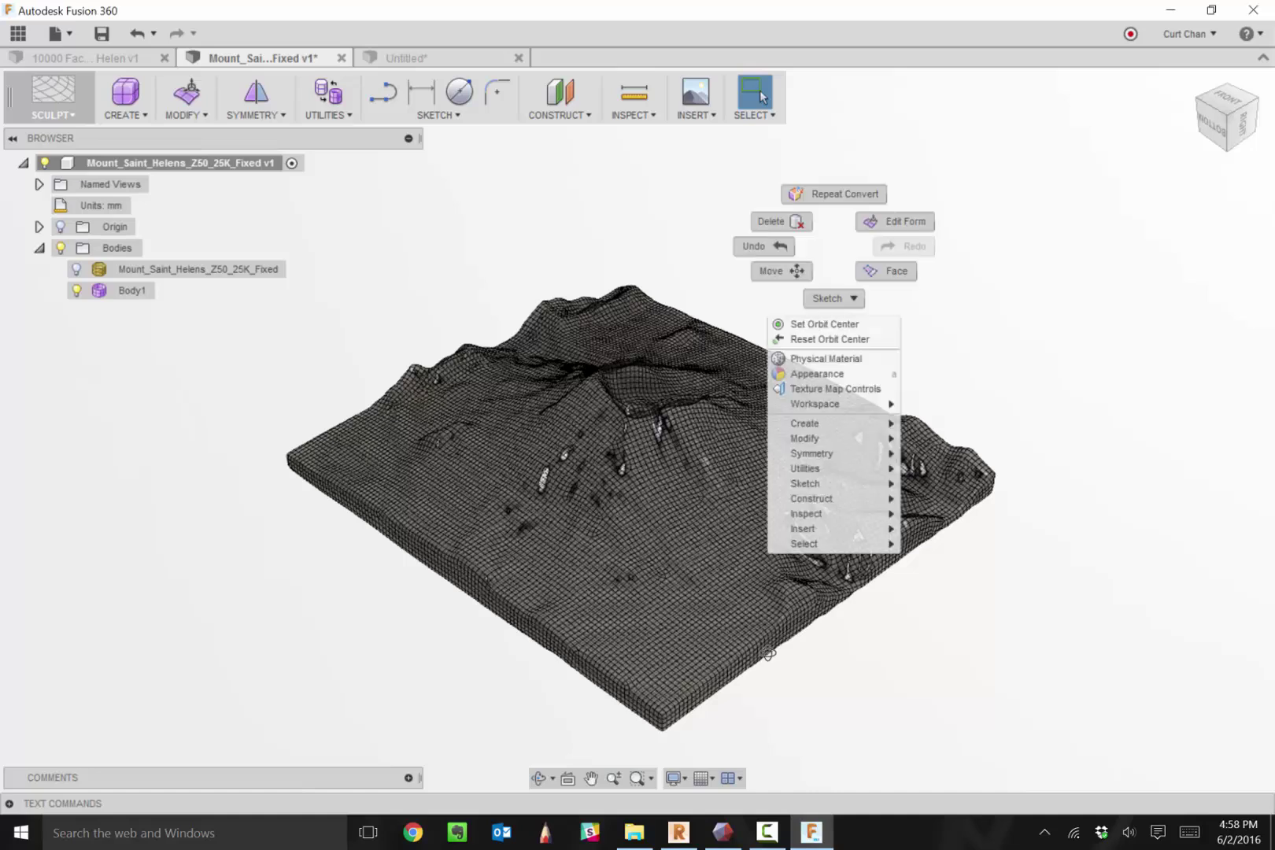
left_click(896, 221)
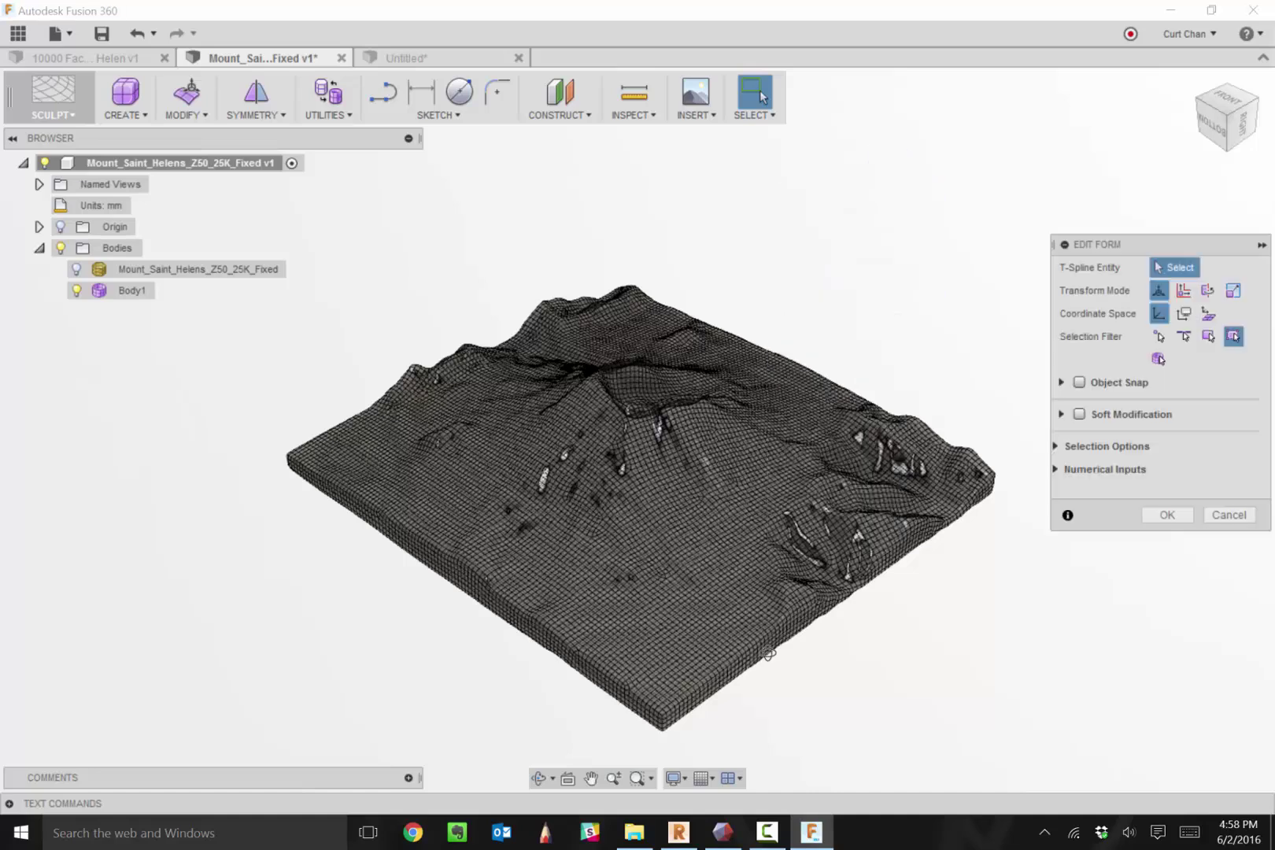
left_click(608, 494)
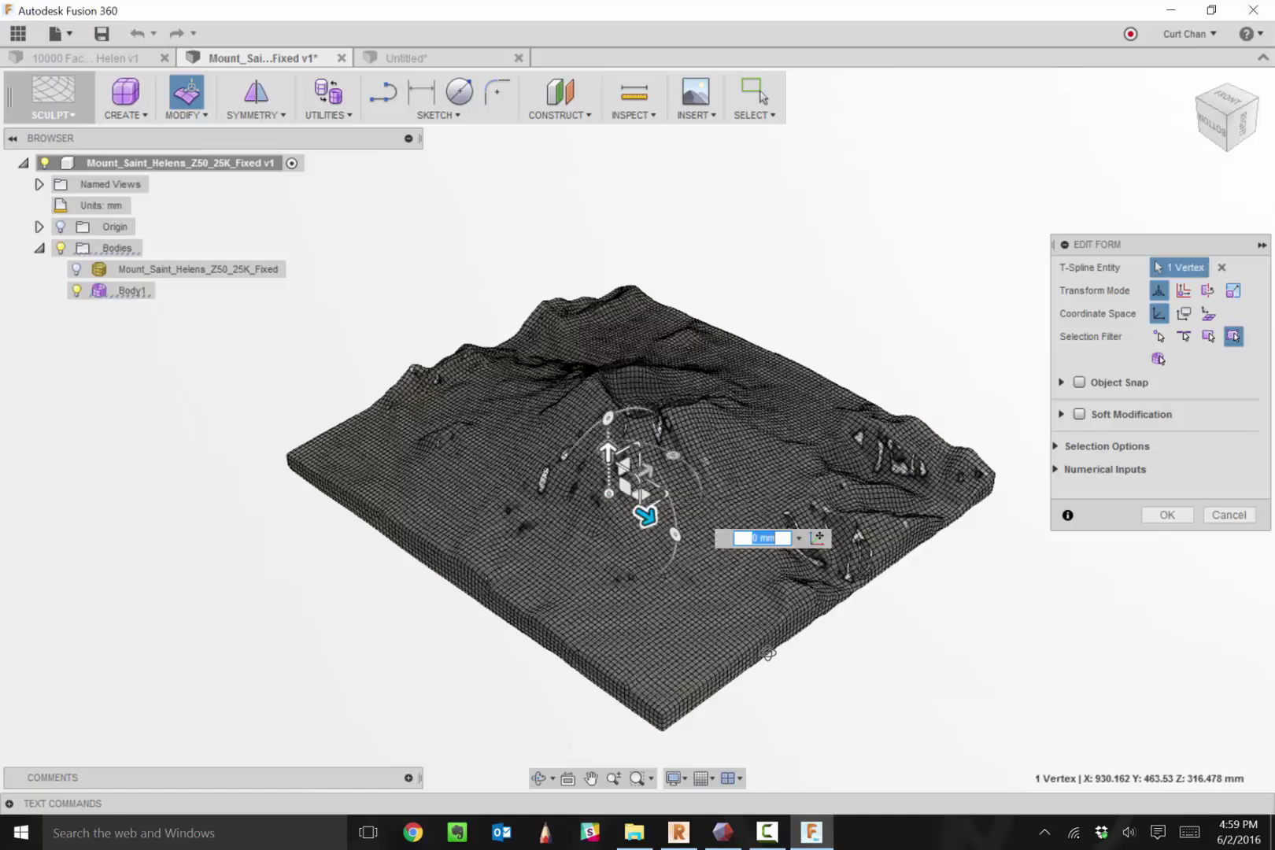
left_click_drag(607, 452, 607, 365)
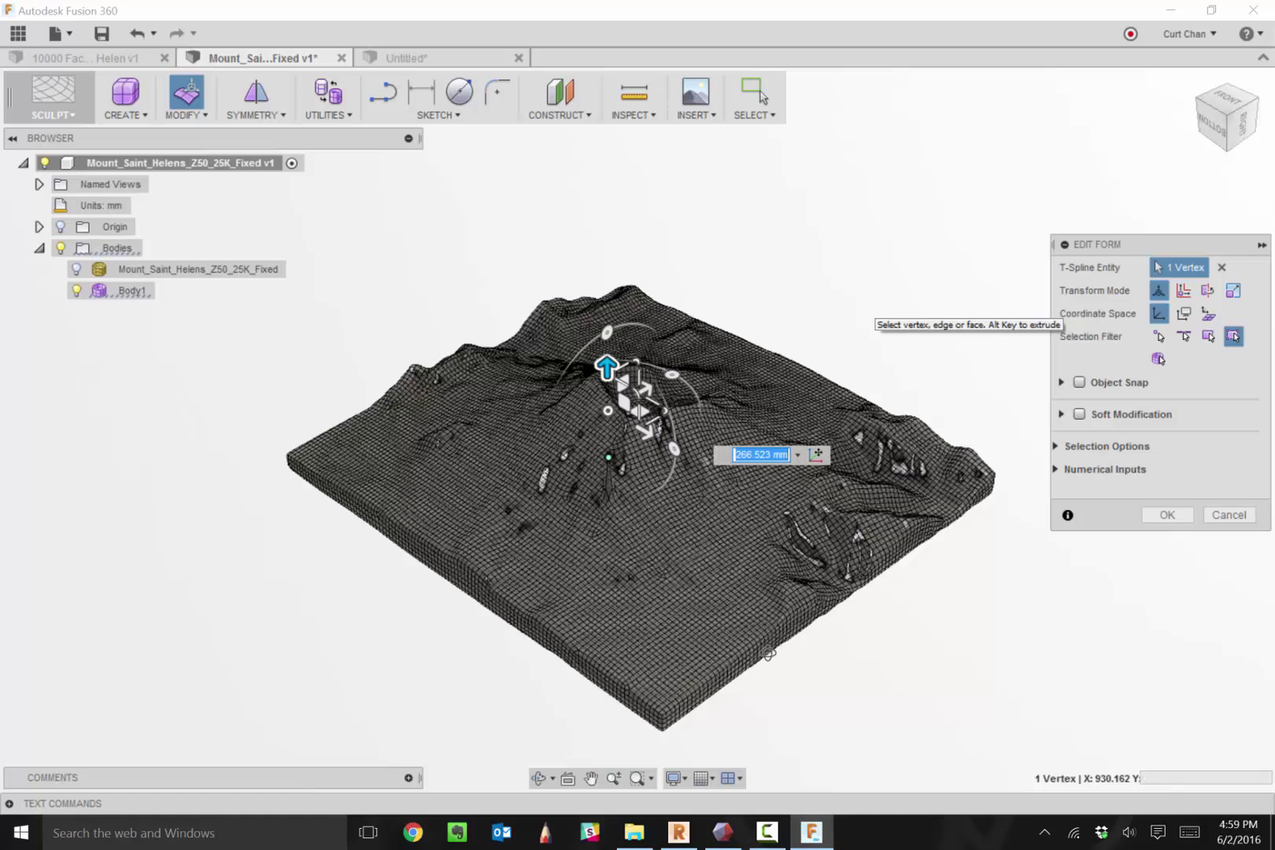
key("Return")
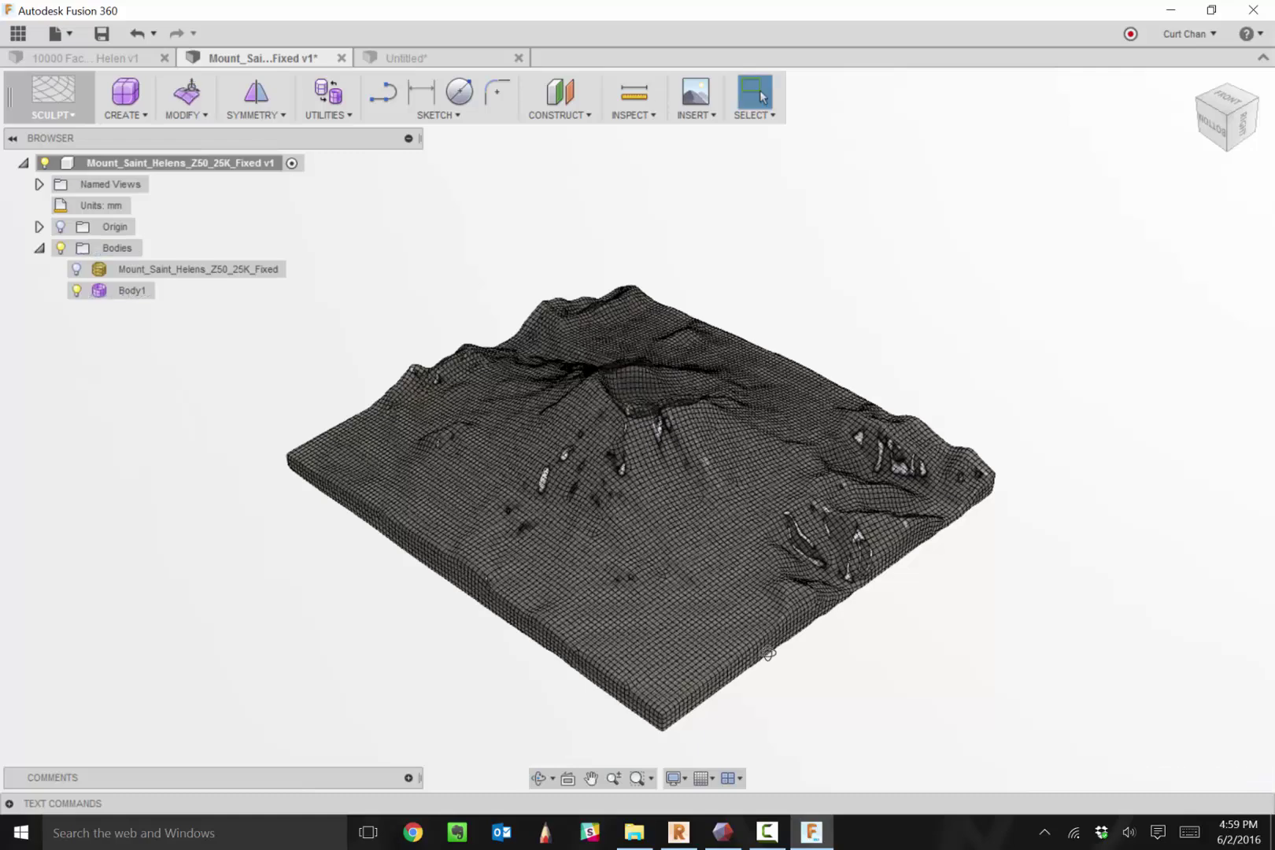
Step: Convert the T-spline Body1 into a new solid or surface body, using the New Body operation
right_click(140, 291)
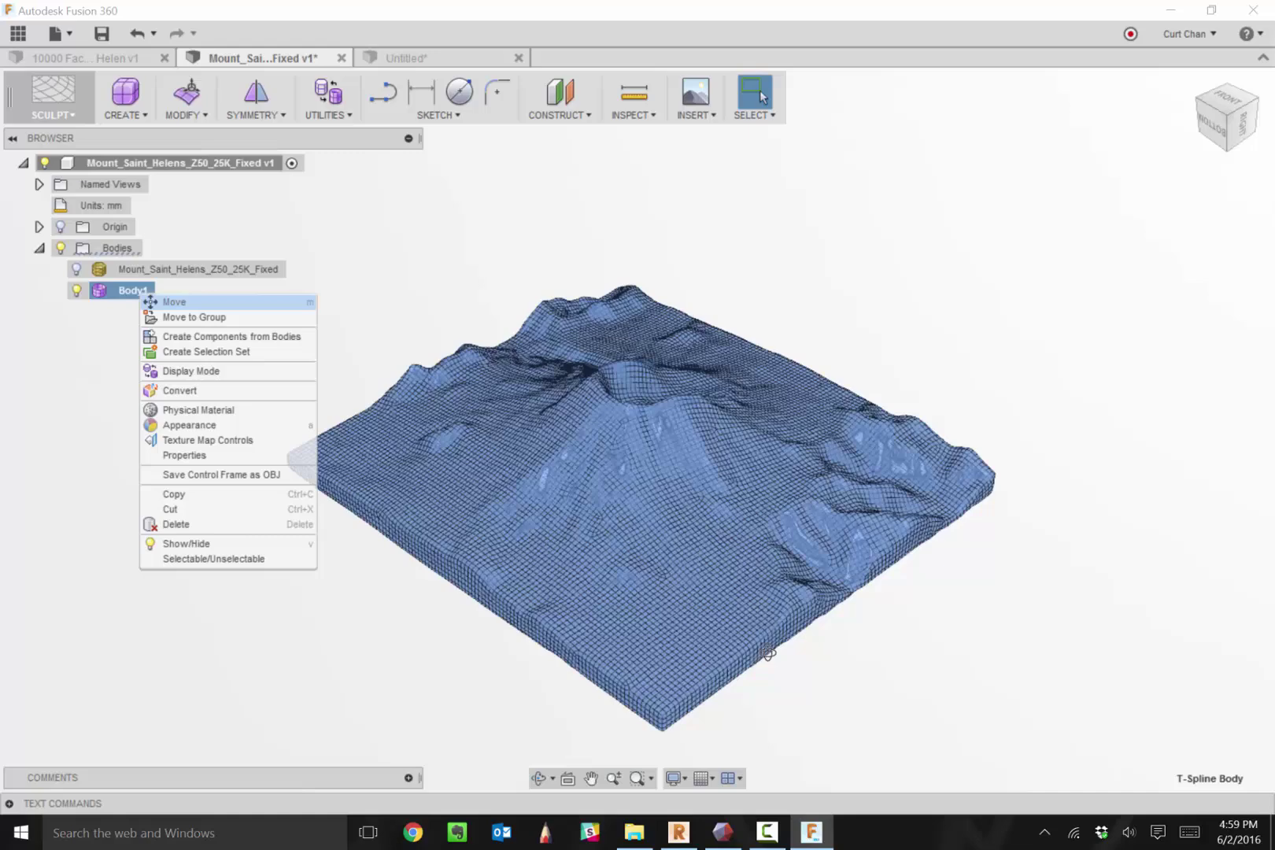
left_click(179, 391)
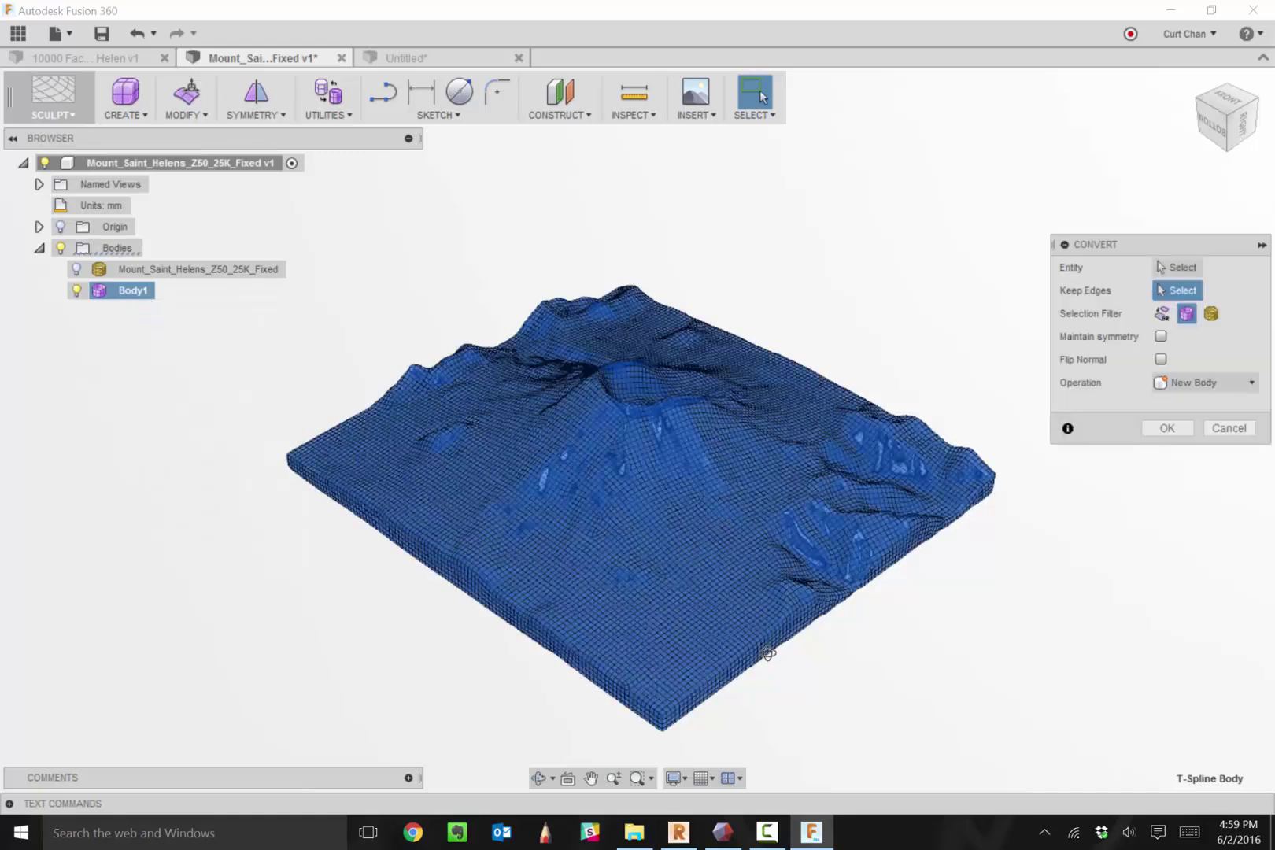
key("Return")
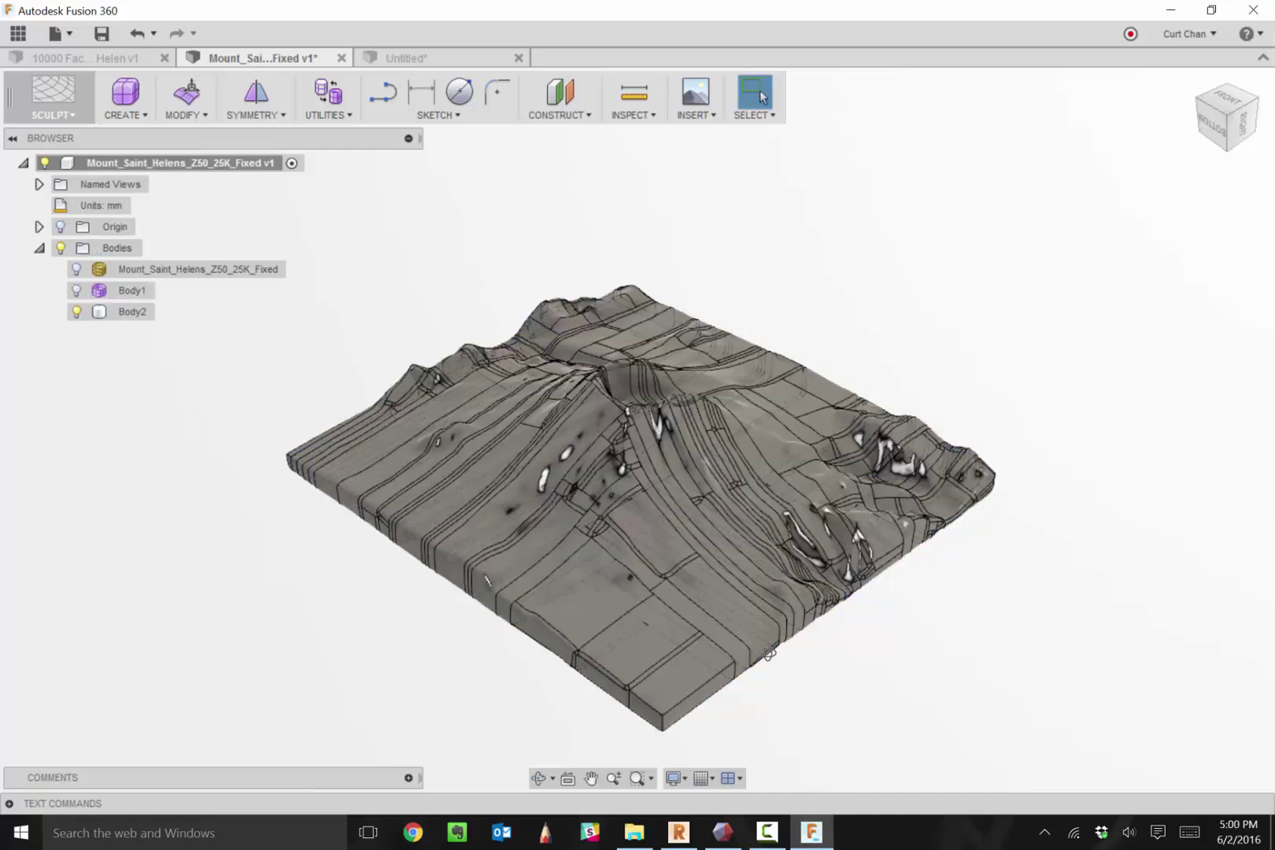
Step: Compare the original mesh, the T-spline body and the converted Body2 by showing them one at a time
left_click(197, 270)
key("v")
key("v")
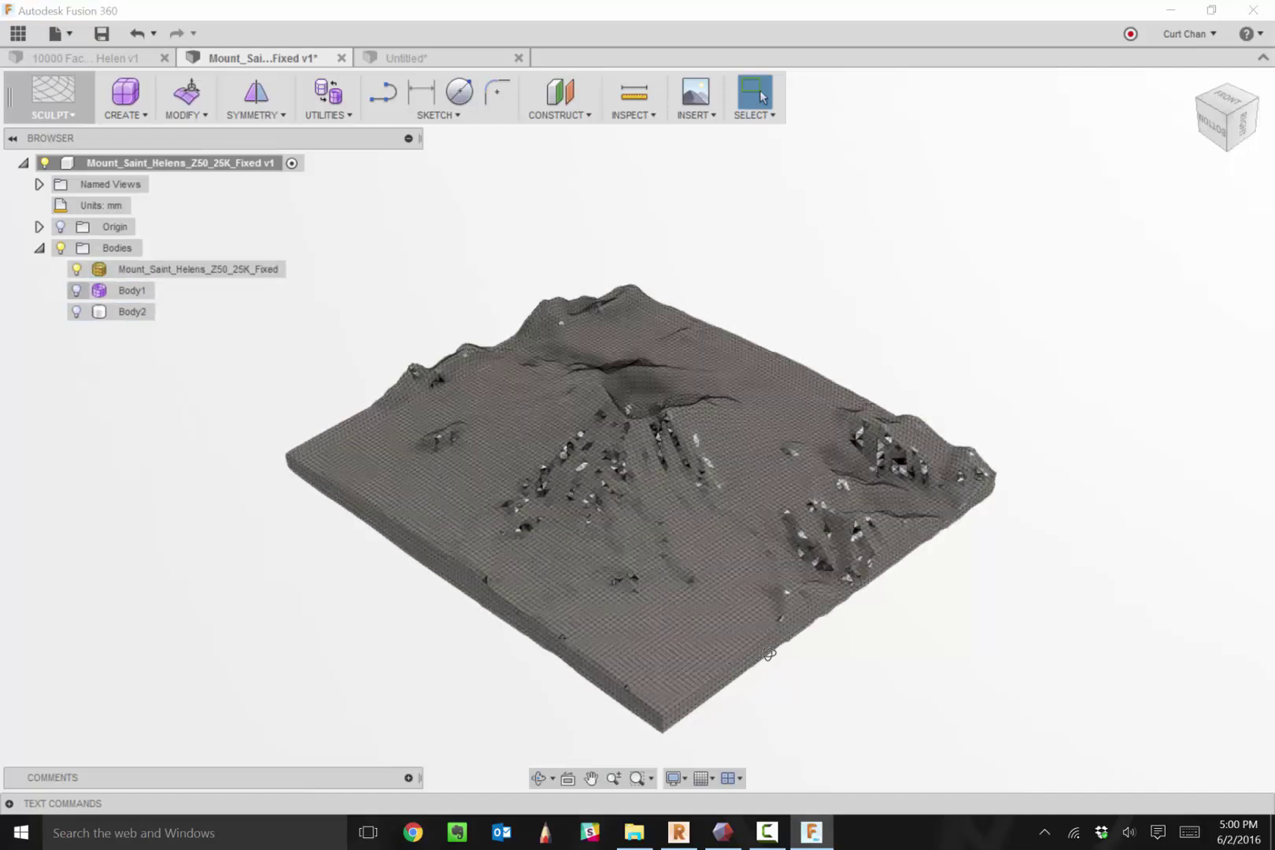
key("v")
key("v")
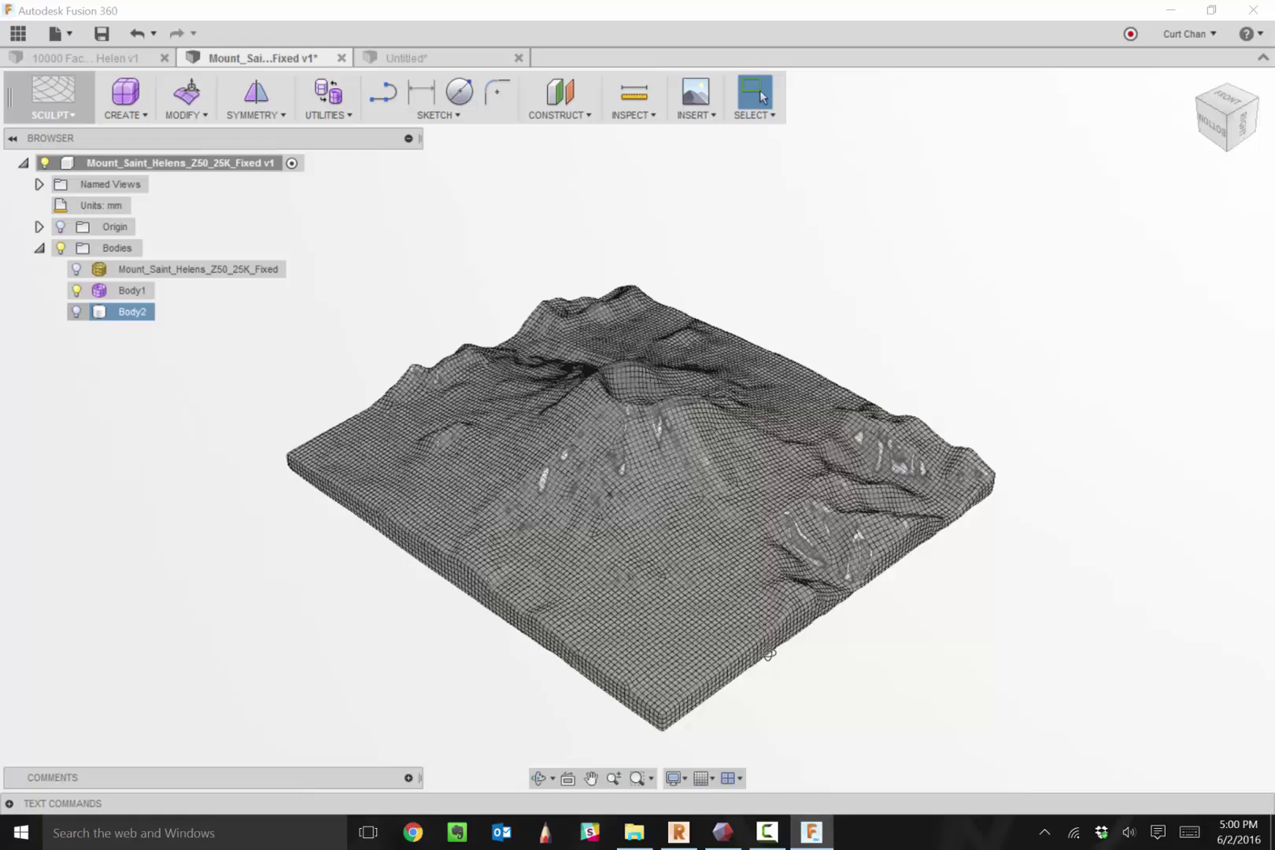
key("v")
key("v")
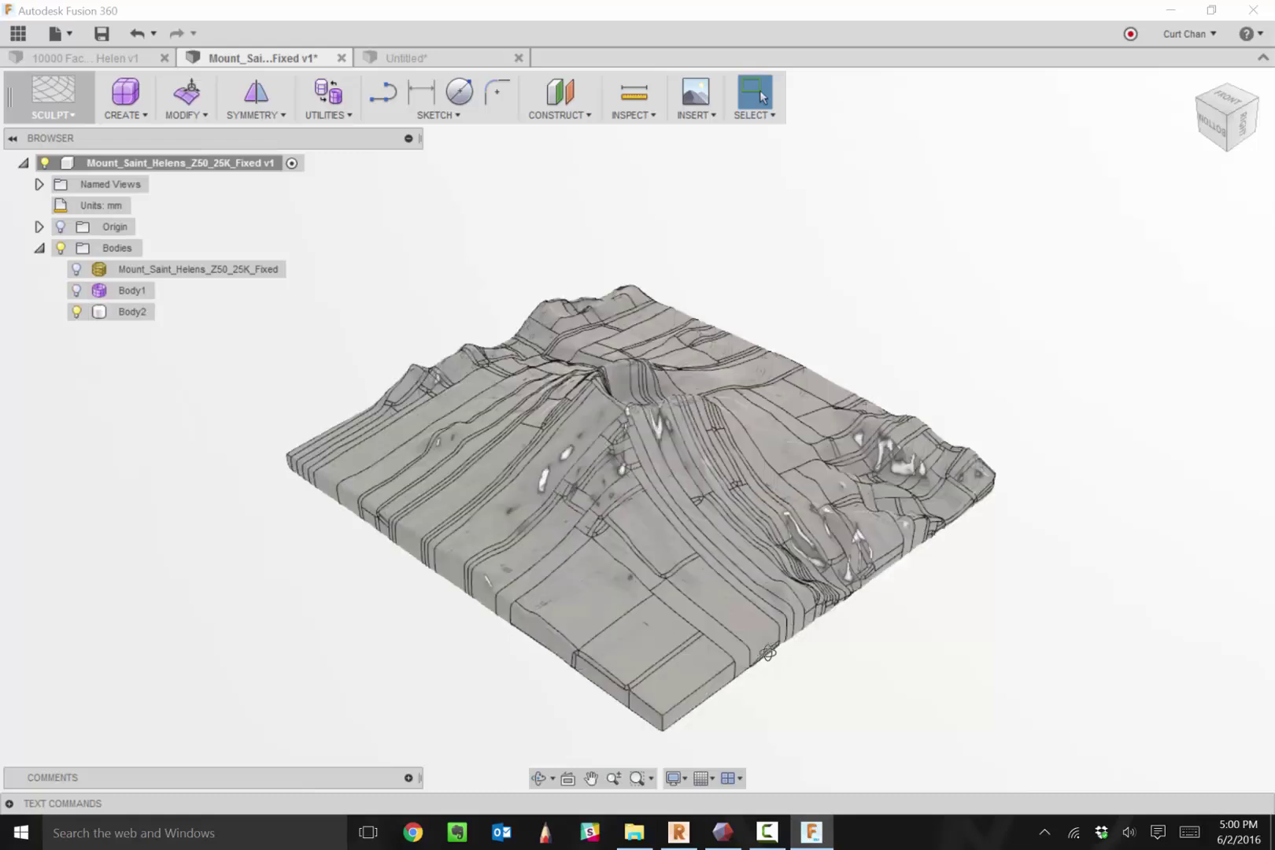
left_click(767, 653)
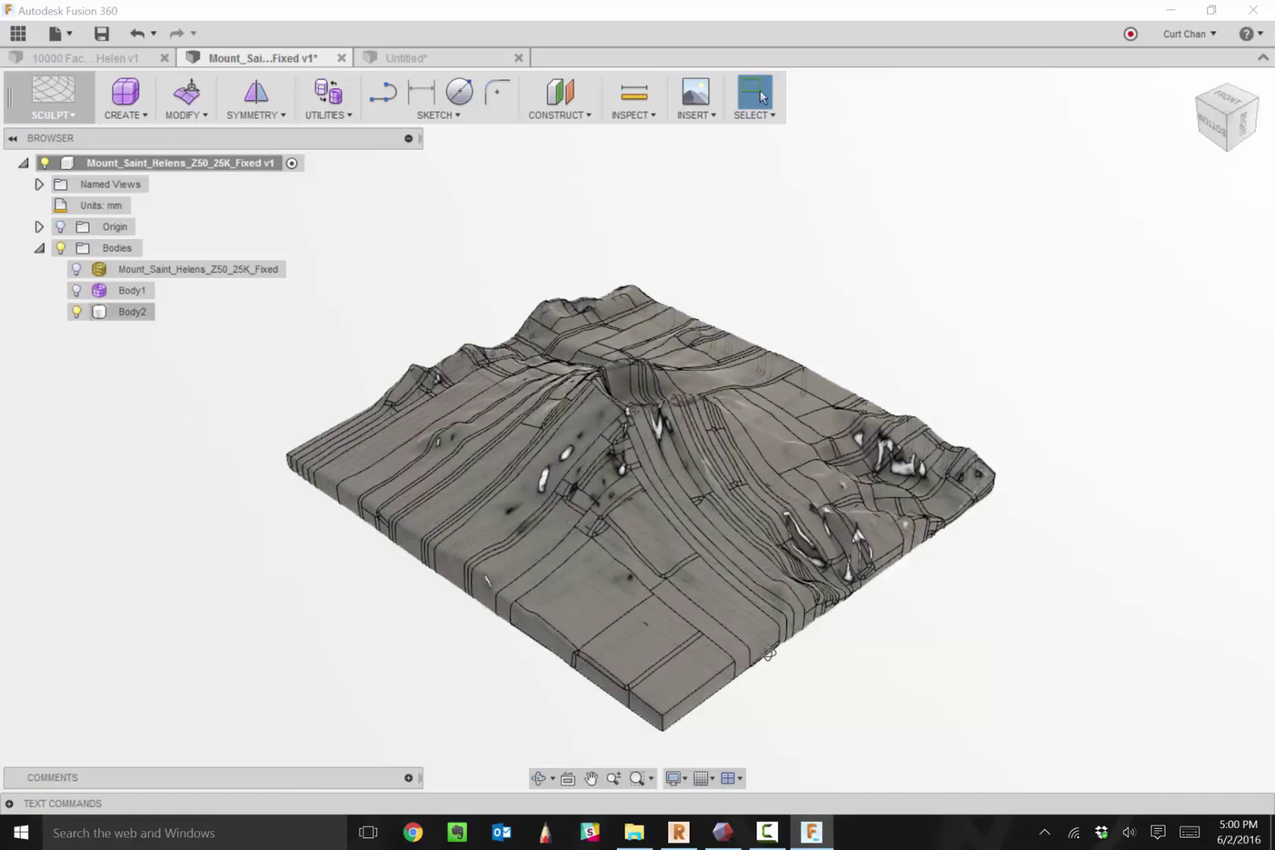
left_click(767, 654)
Step: Set the visual style to Shaded so the converted body displays without edges
left_click(674, 778)
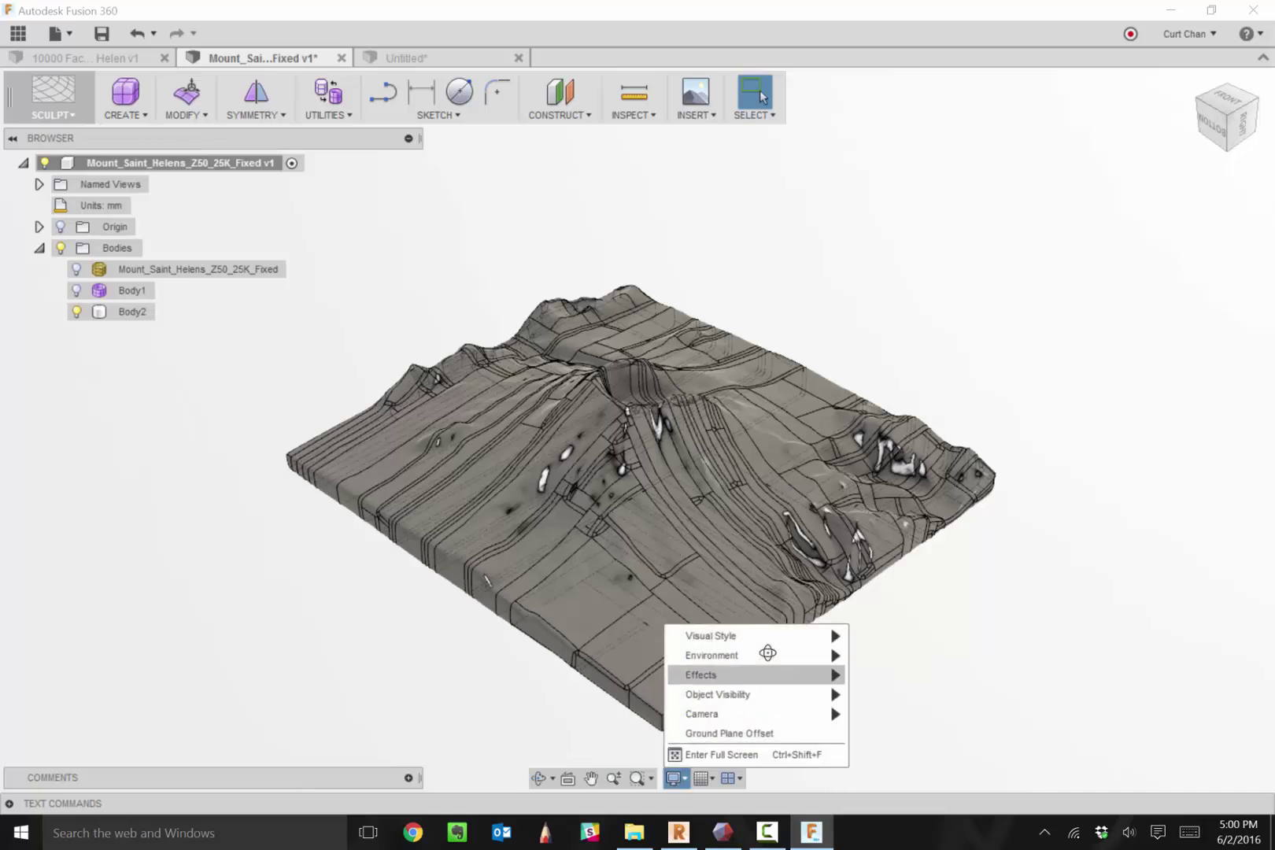
mouse_move(756, 636)
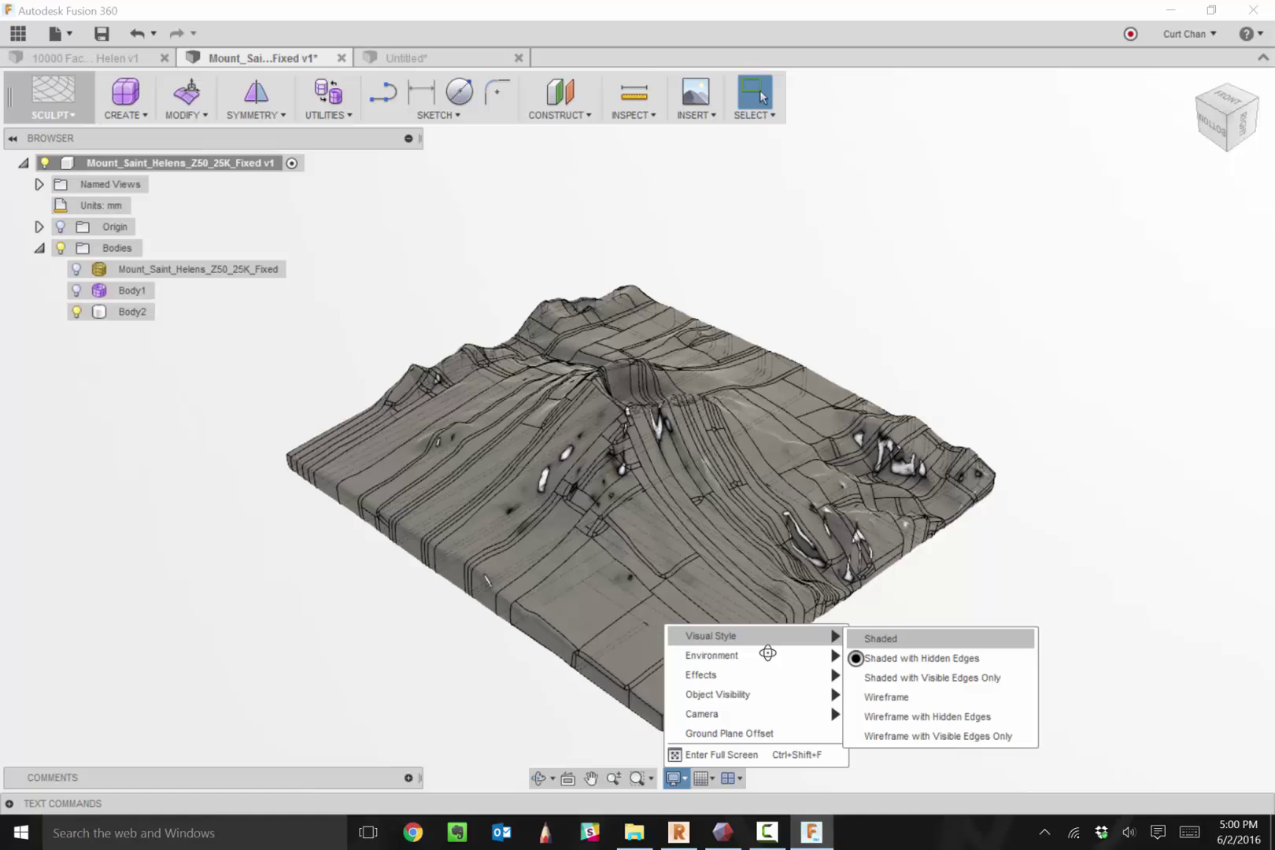
left_click(880, 638)
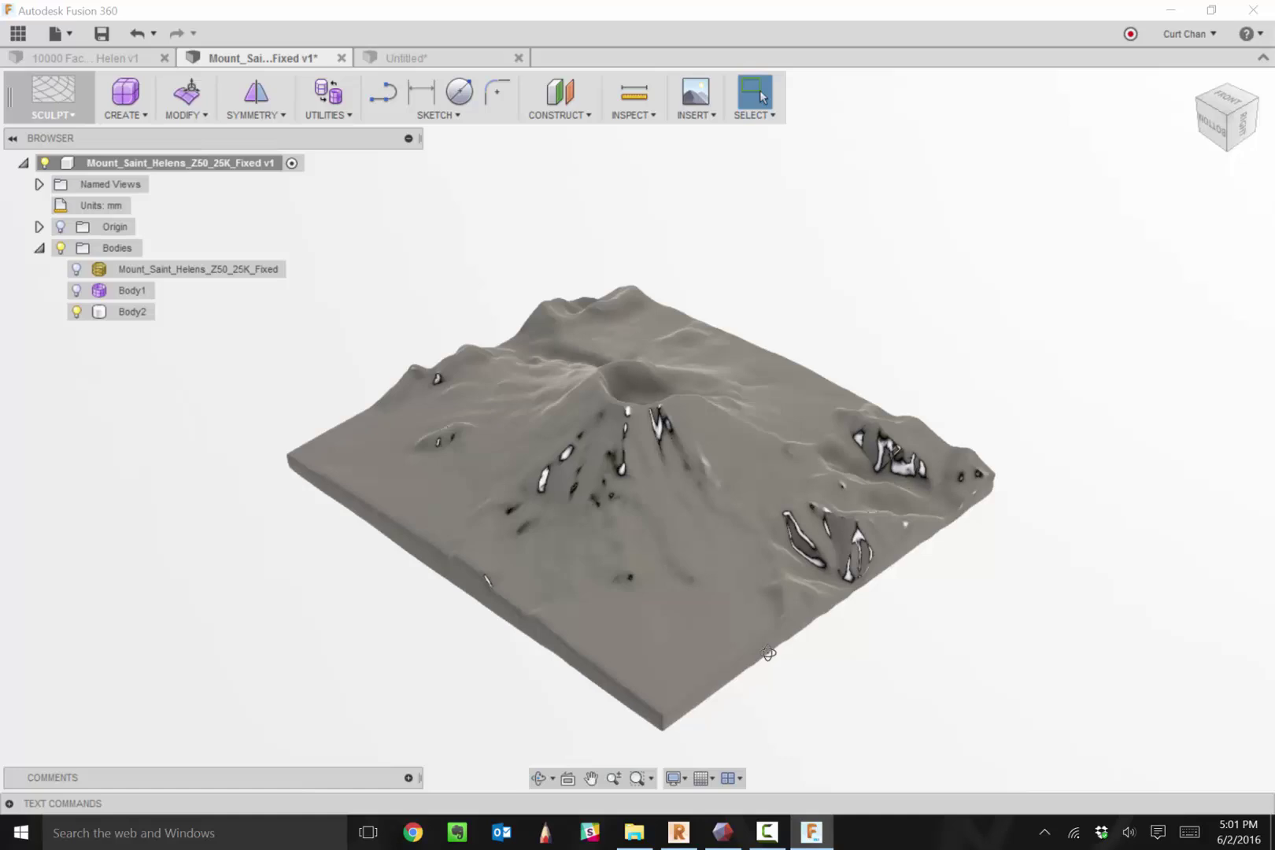
Step: Measure the distance between the two upper corner vertices along the terrain's long front side
key("i")
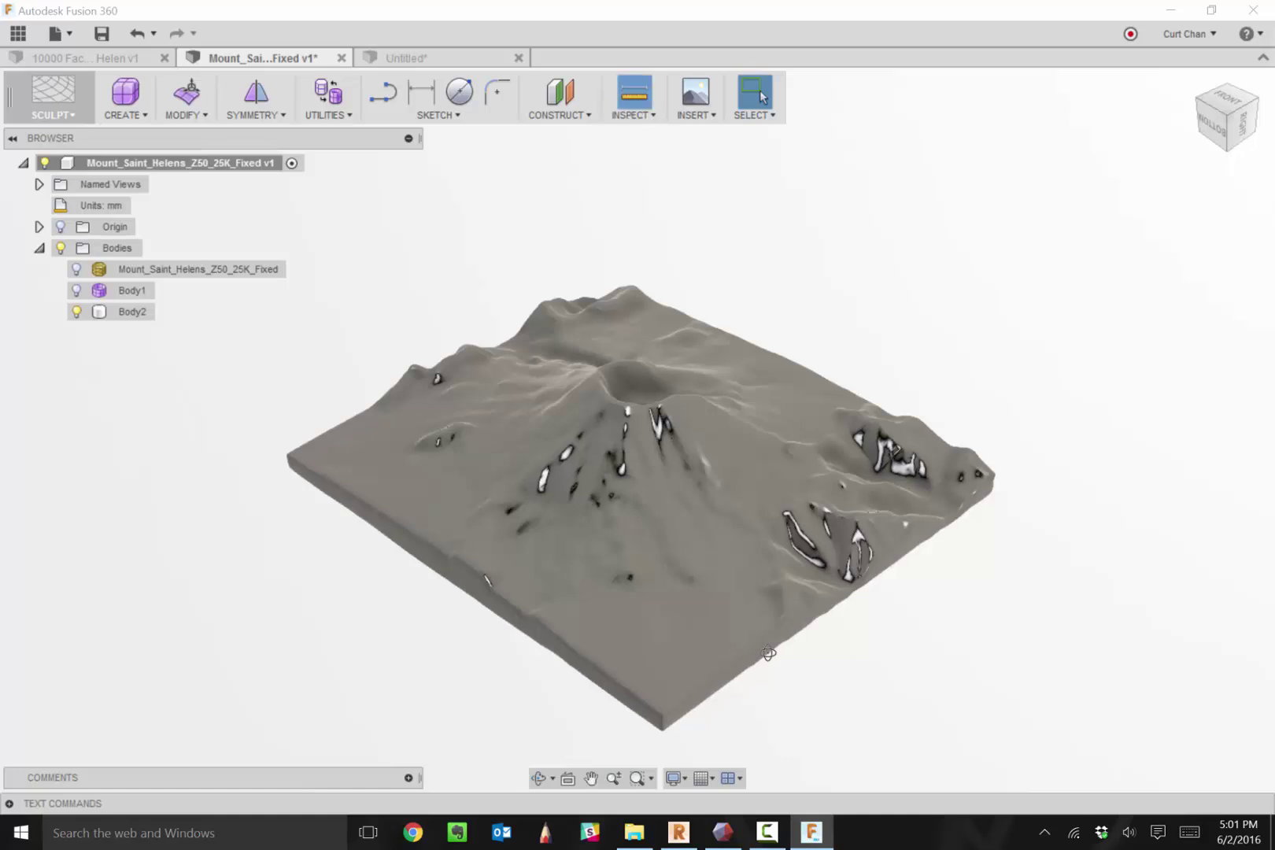
left_click(287, 455)
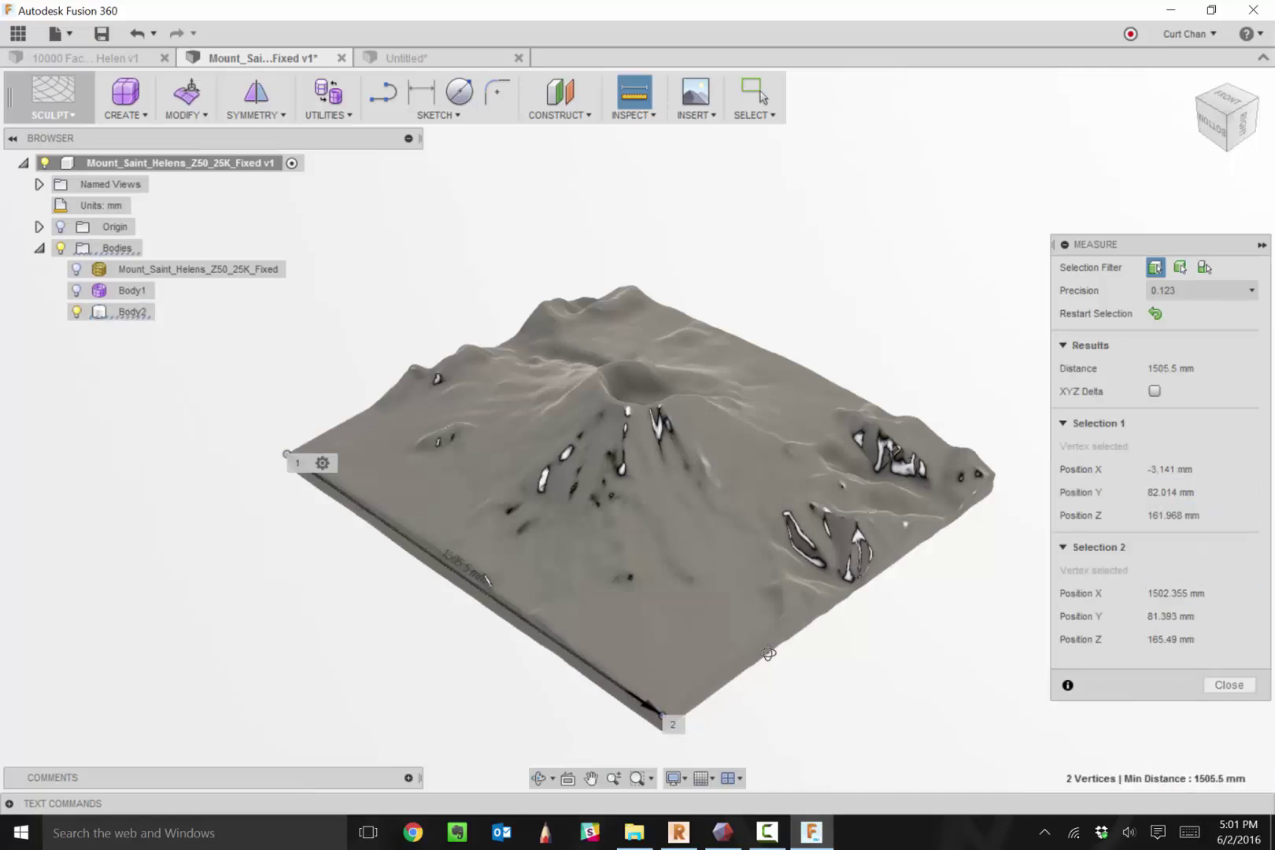
key("Escape")
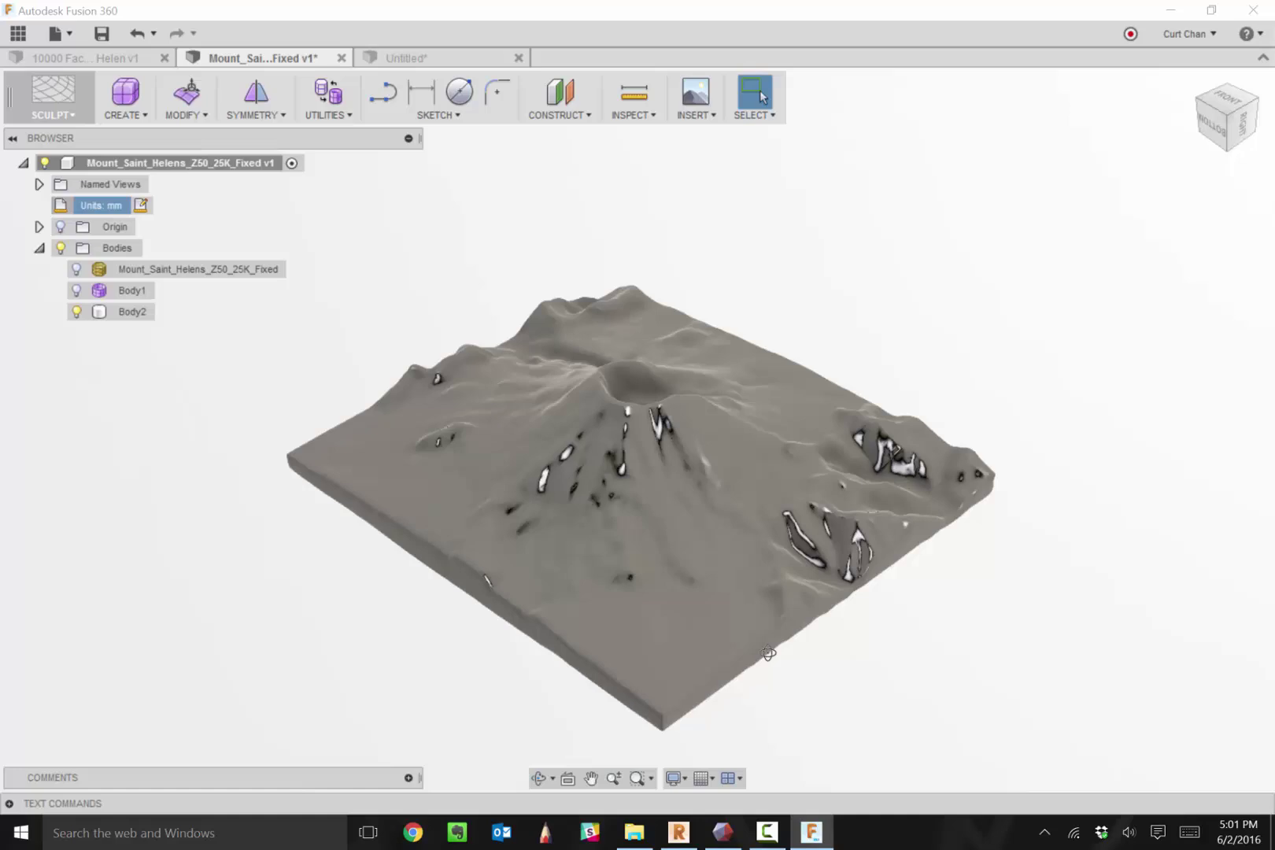
Step: Change the document's active units to inches and measure the same side of the terrain again
left_click(141, 204)
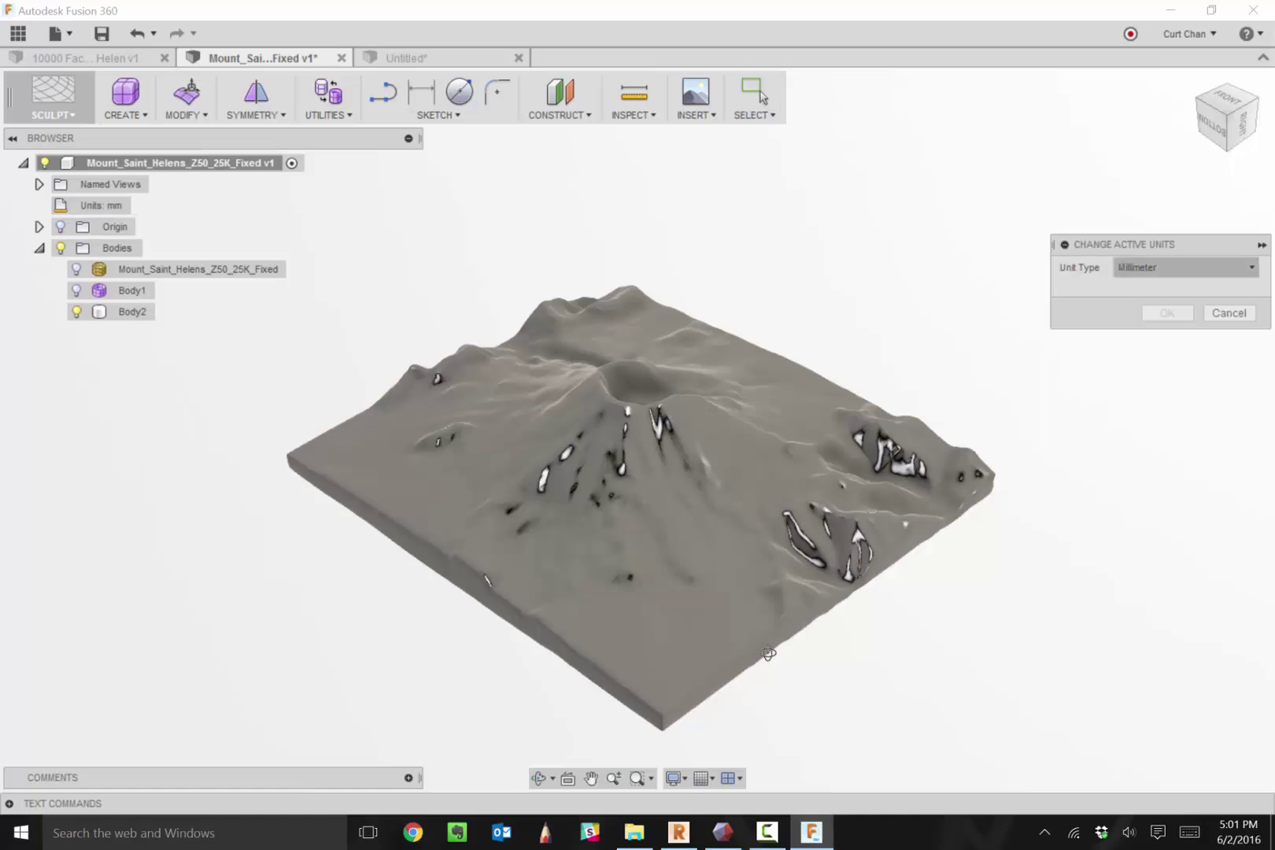
left_click(1185, 268)
left_click(1185, 349)
left_click(1167, 313)
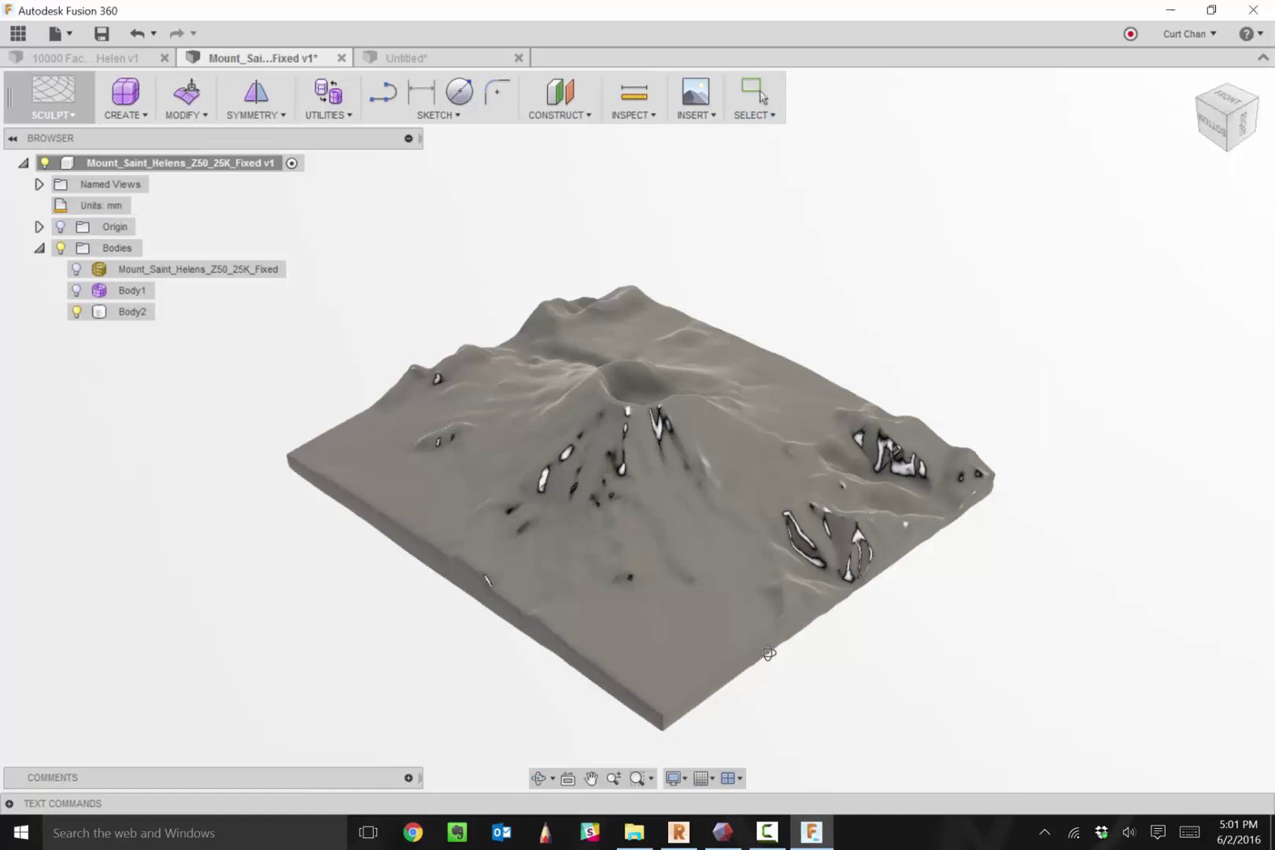
key("i")
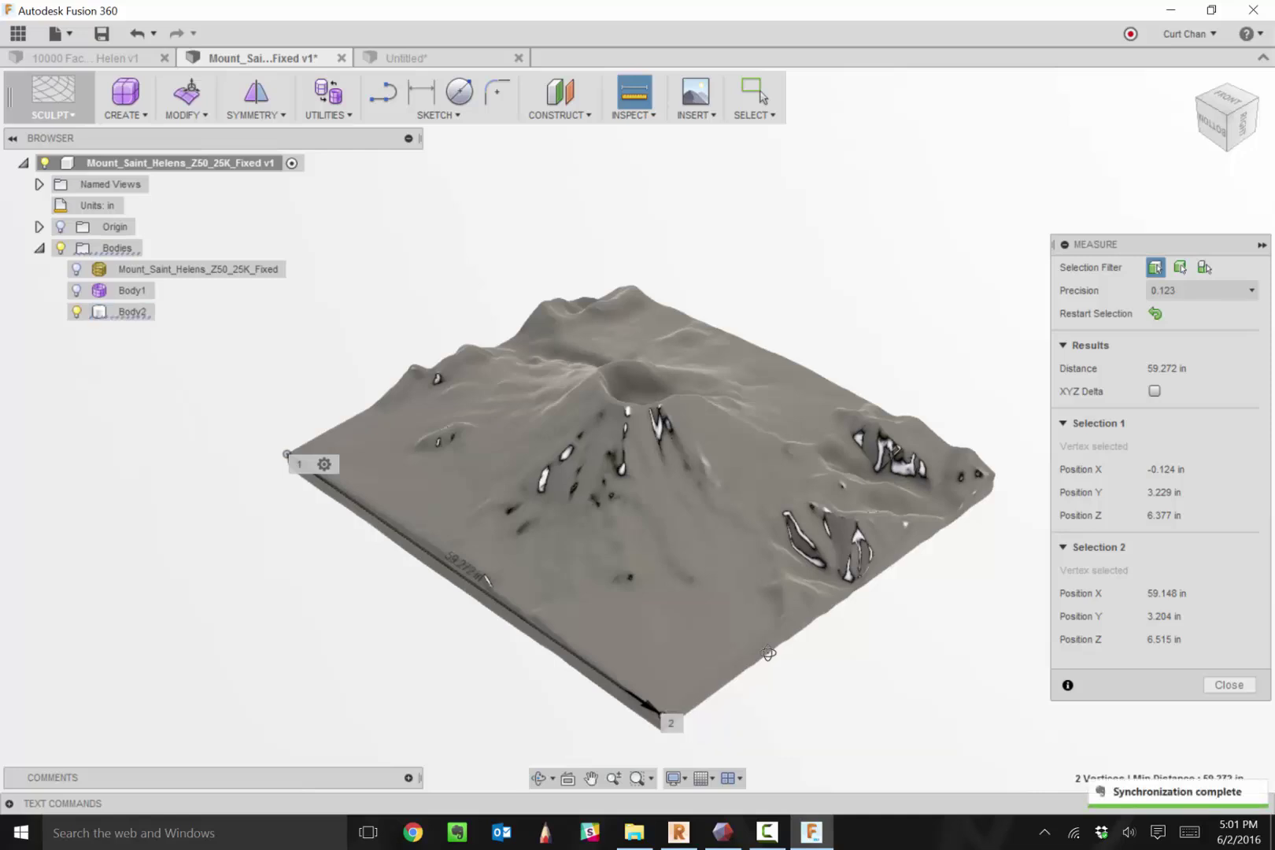
key("Escape")
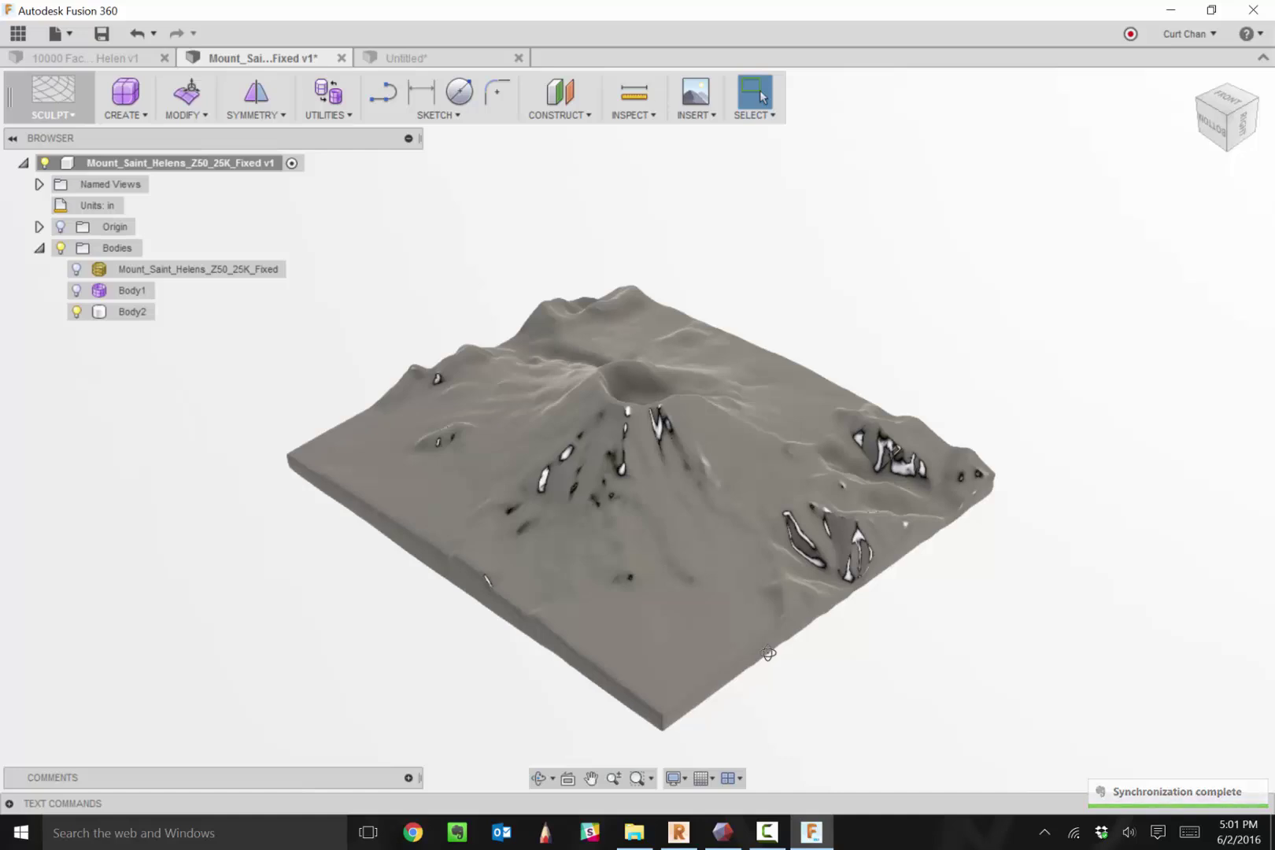
Step: Switch to the Model workspace and scale Body2 uniformly by a factor of 0.10
left_click(53, 95)
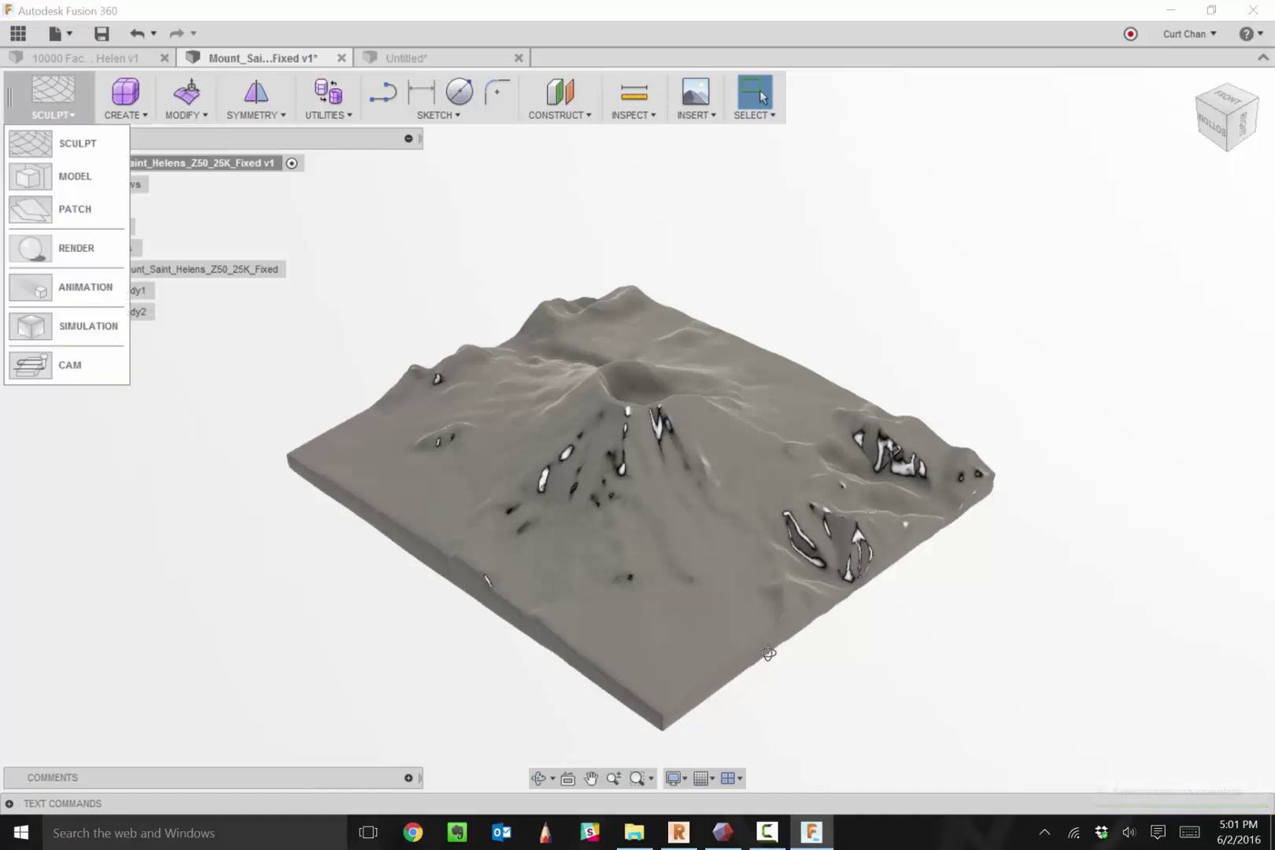
left_click(75, 176)
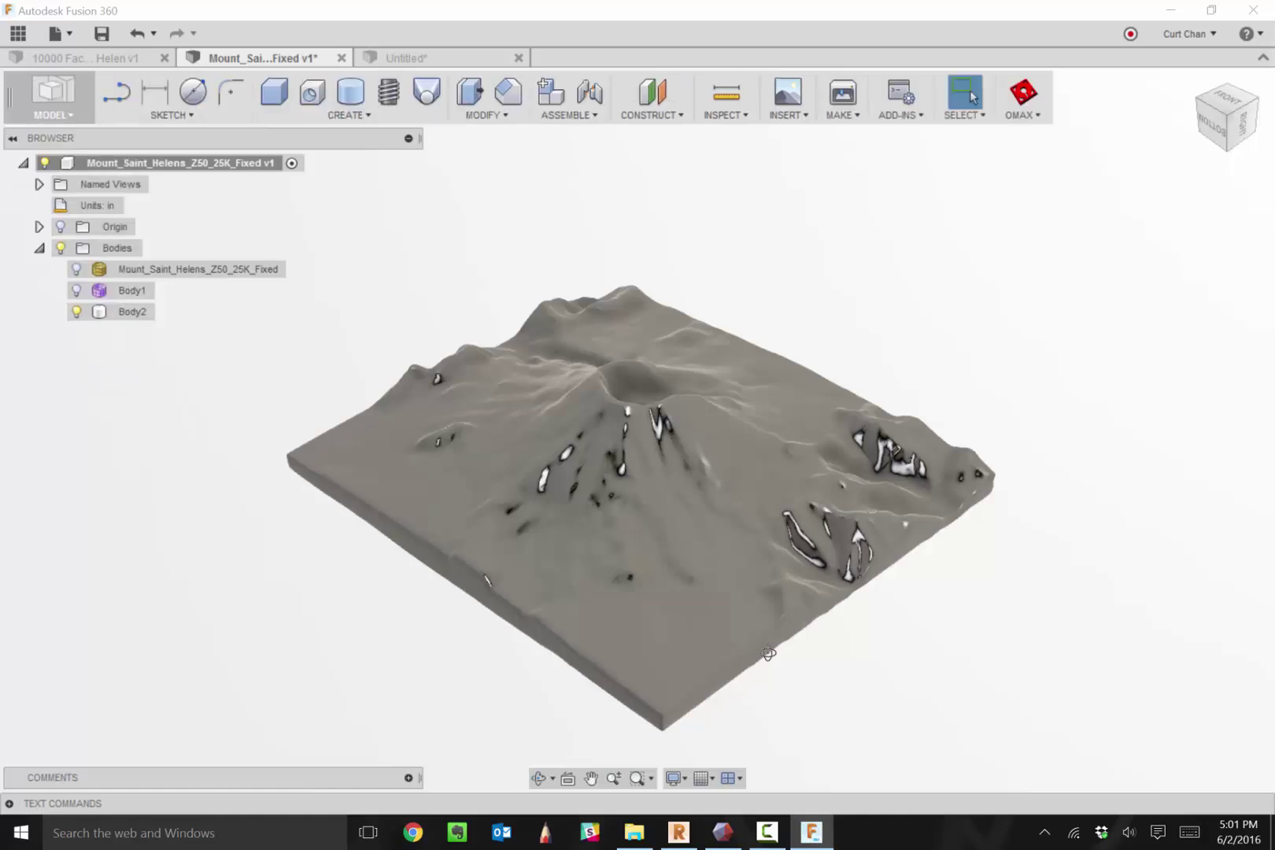
type("s")
type("sca")
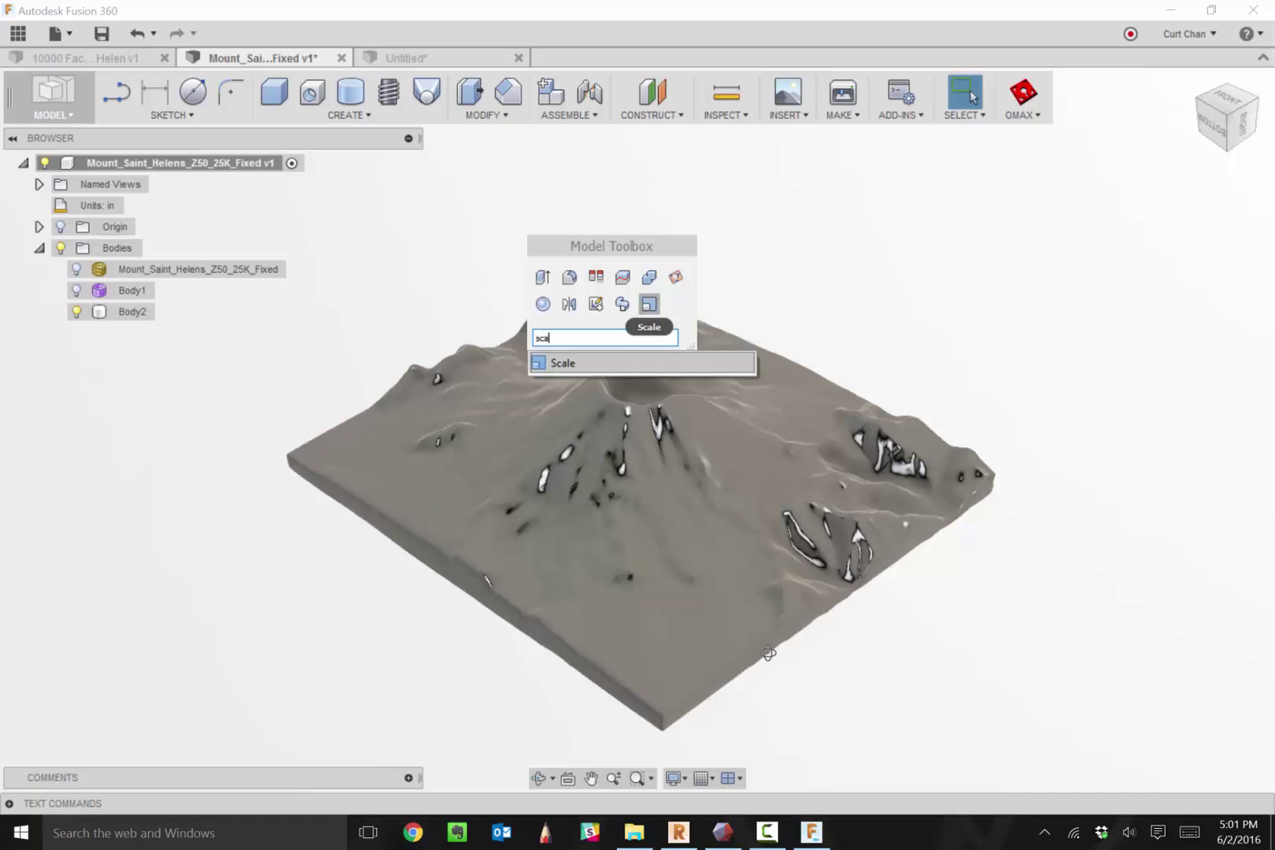
type("l")
key("Return")
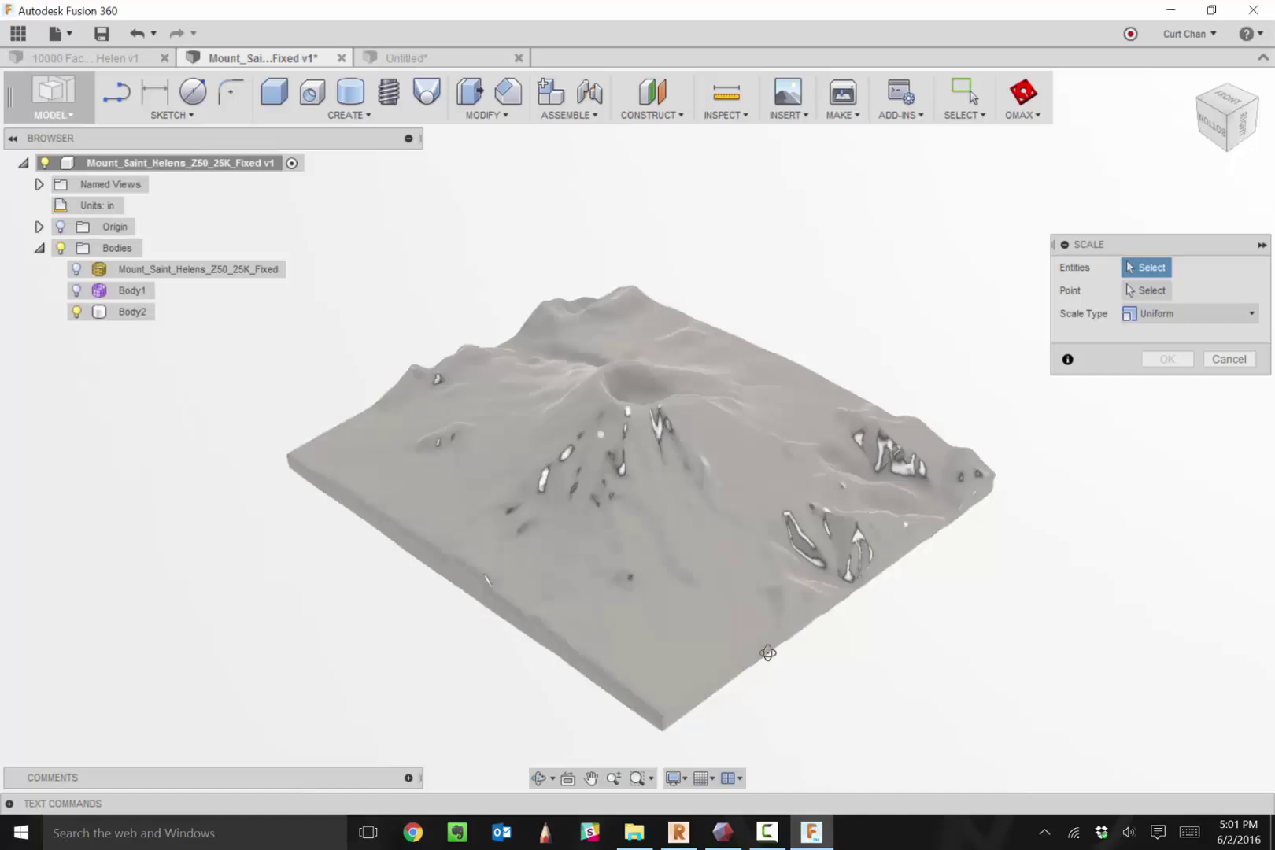
left_click(768, 653)
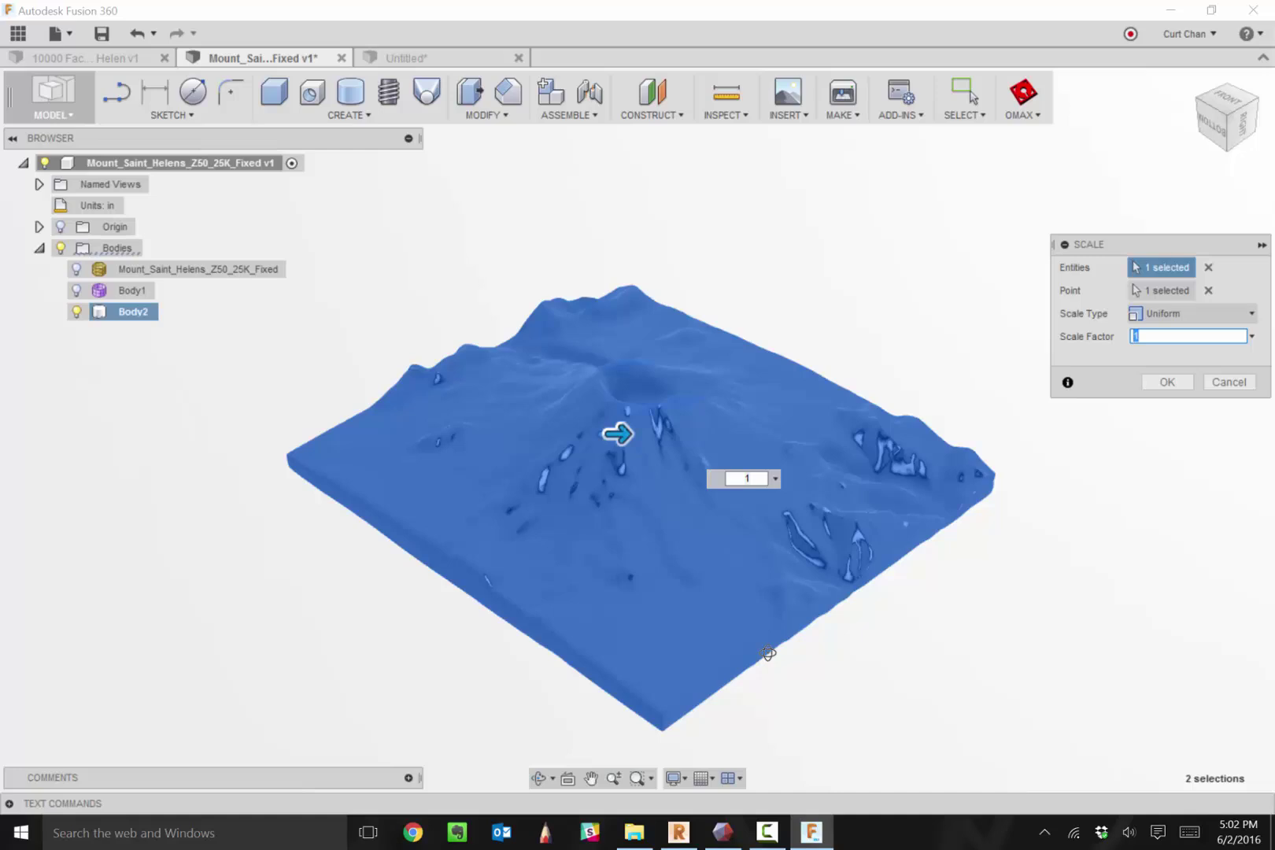
type(".10")
key("Return")
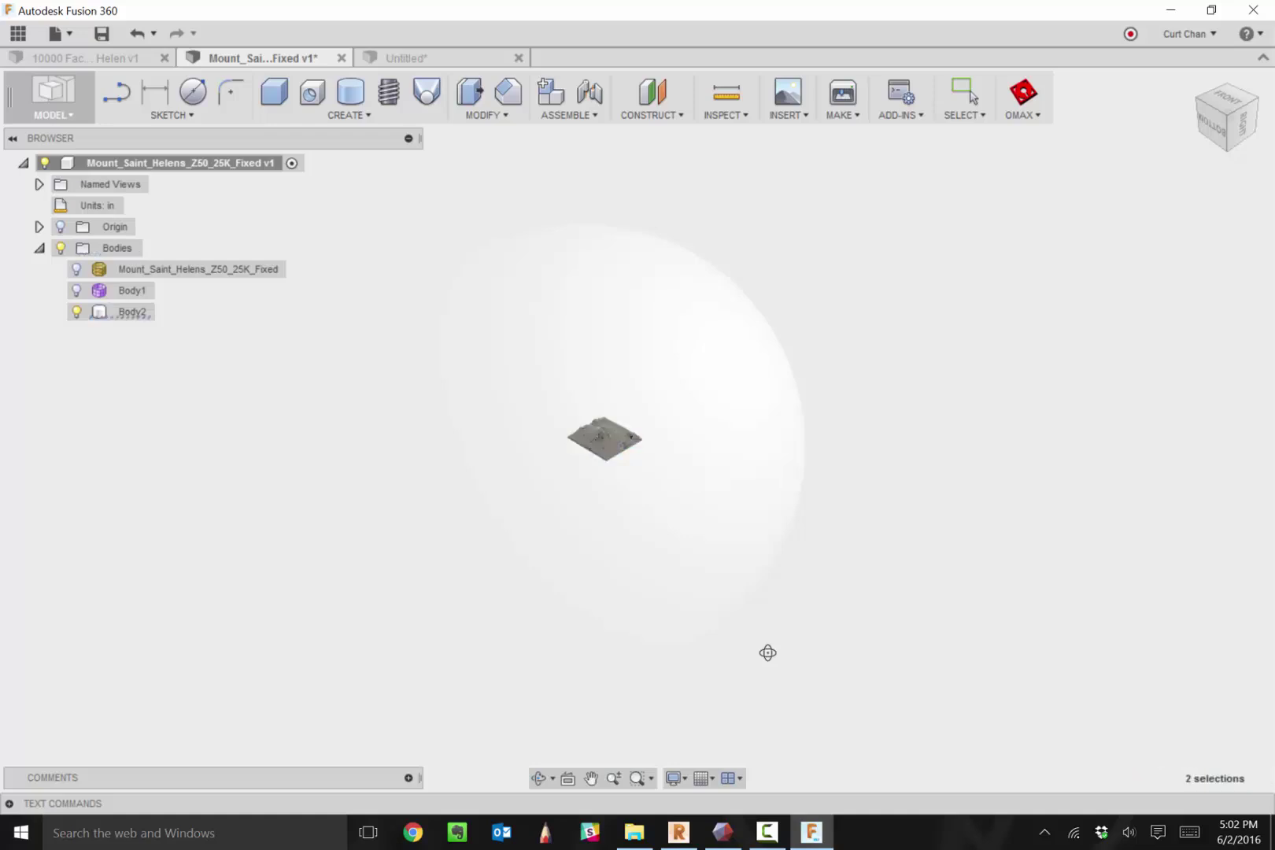
scroll(768, 653, "up", 8)
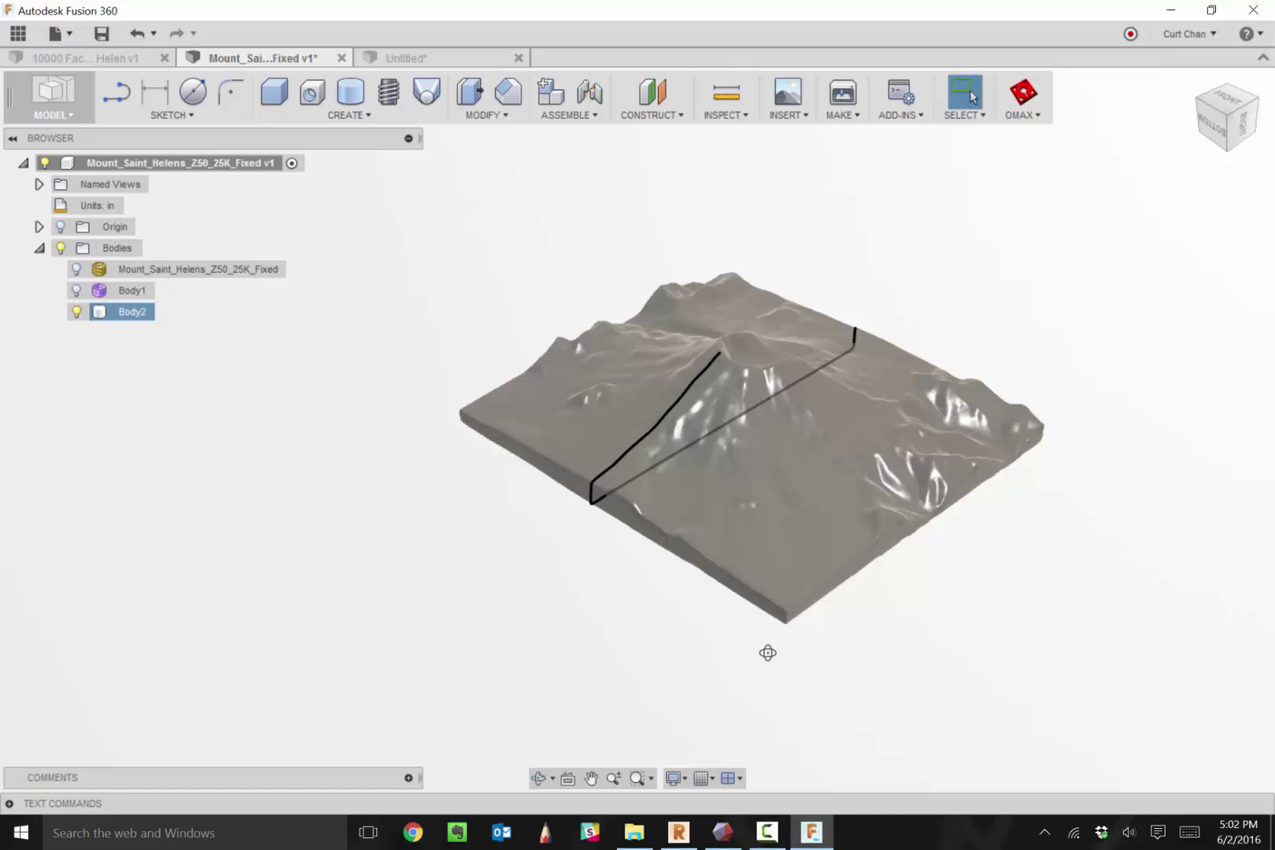
Step: Measure the distance between the two upper corner vertices along the scaled terrain's long front side
key("Escape")
key("i")
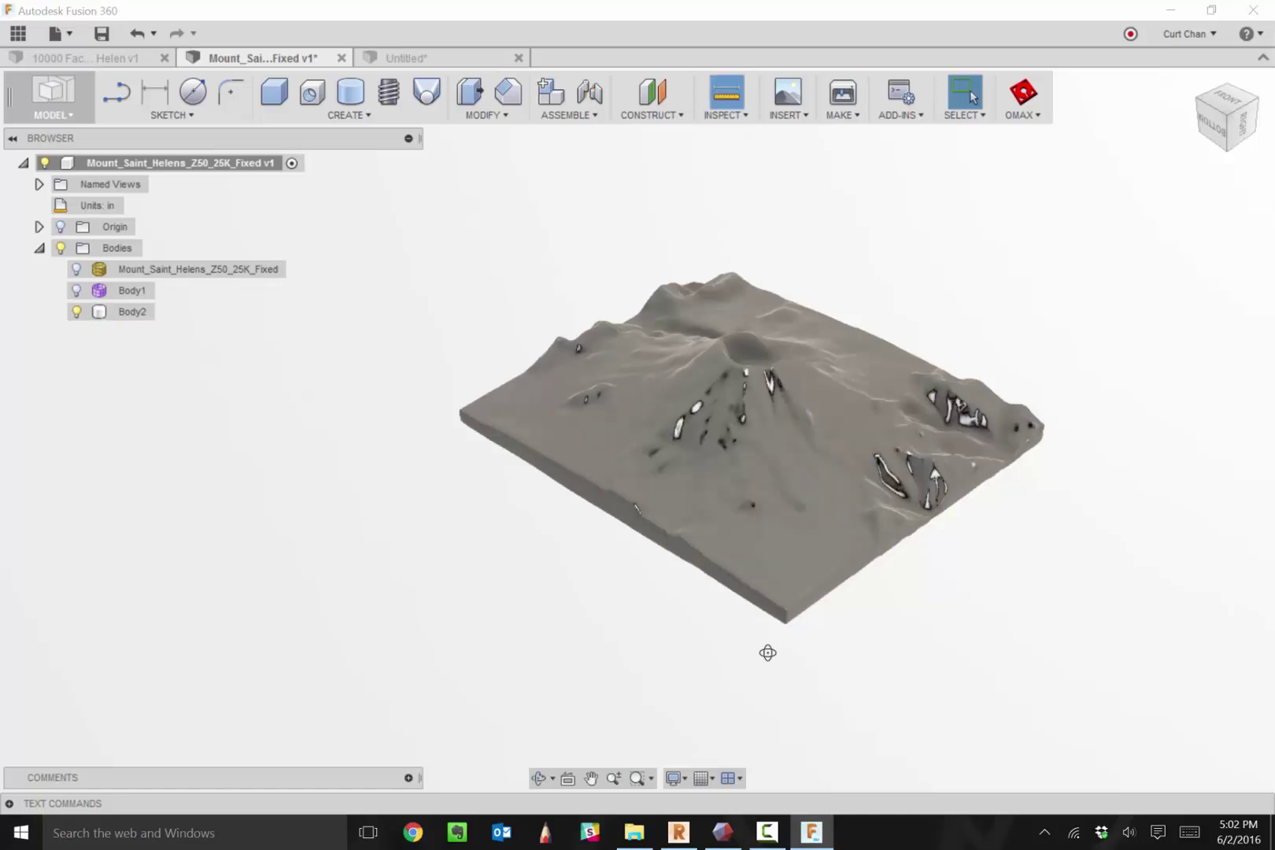
left_click(463, 412)
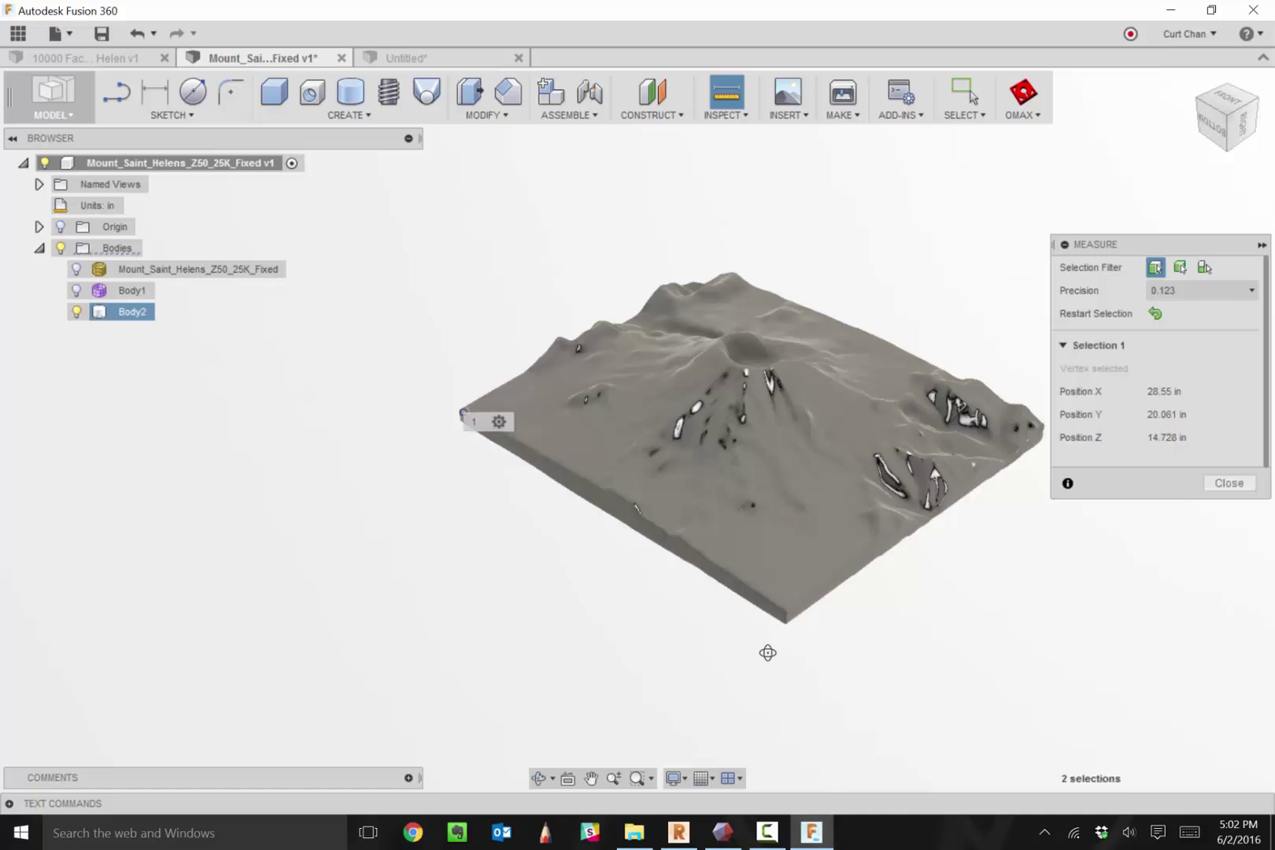
left_click(463, 412)
left_click(768, 653)
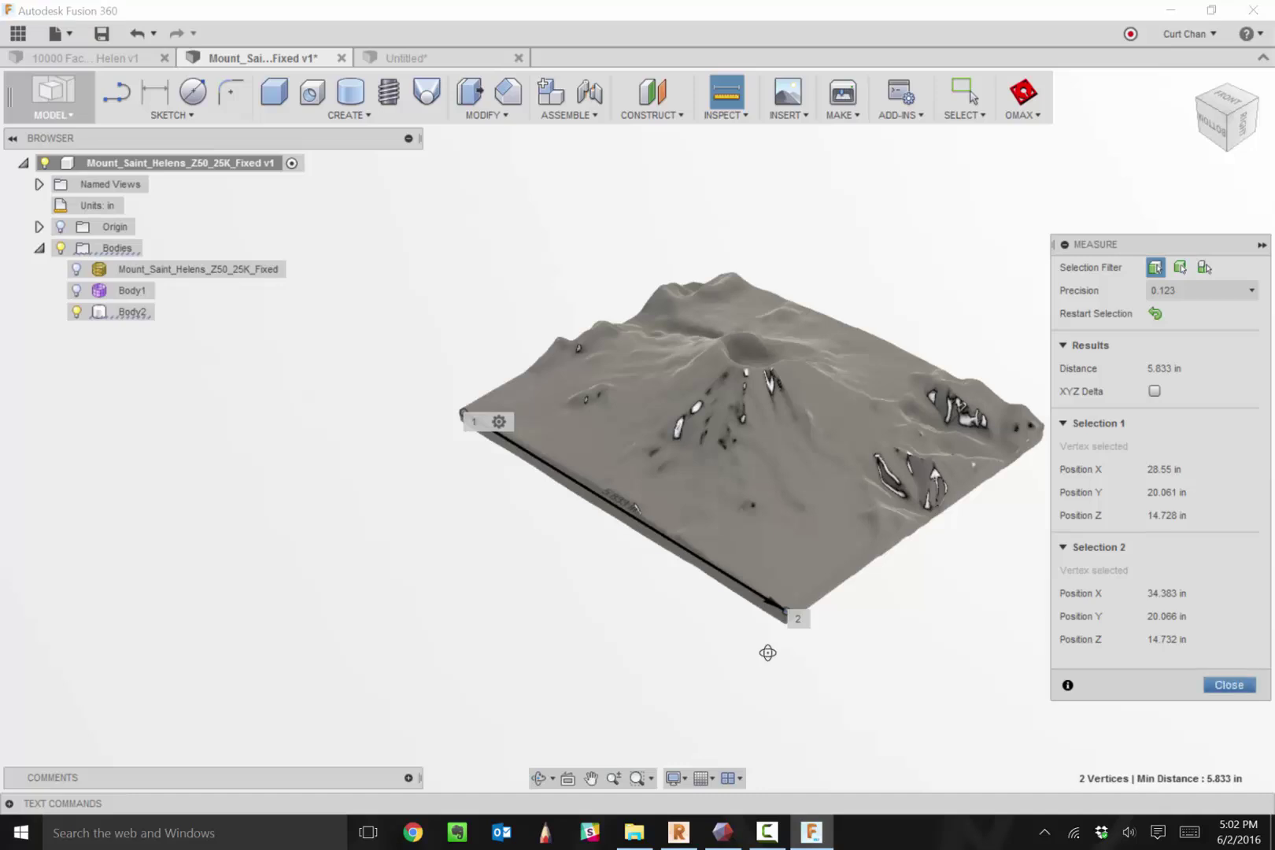
key("Escape")
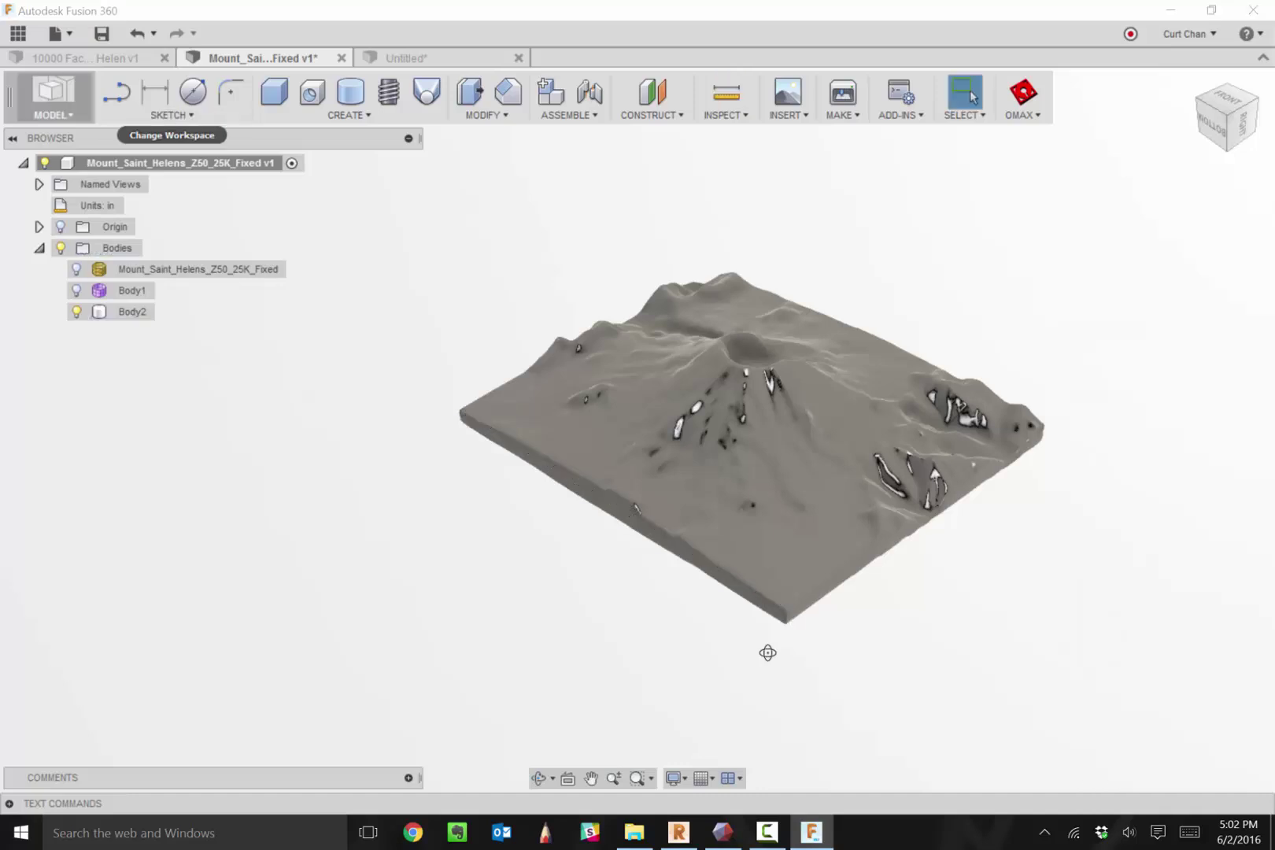
Step: Switch to the CAM workspace and create a milling setup with the stock side offset set to 0 in
left_click(54, 97)
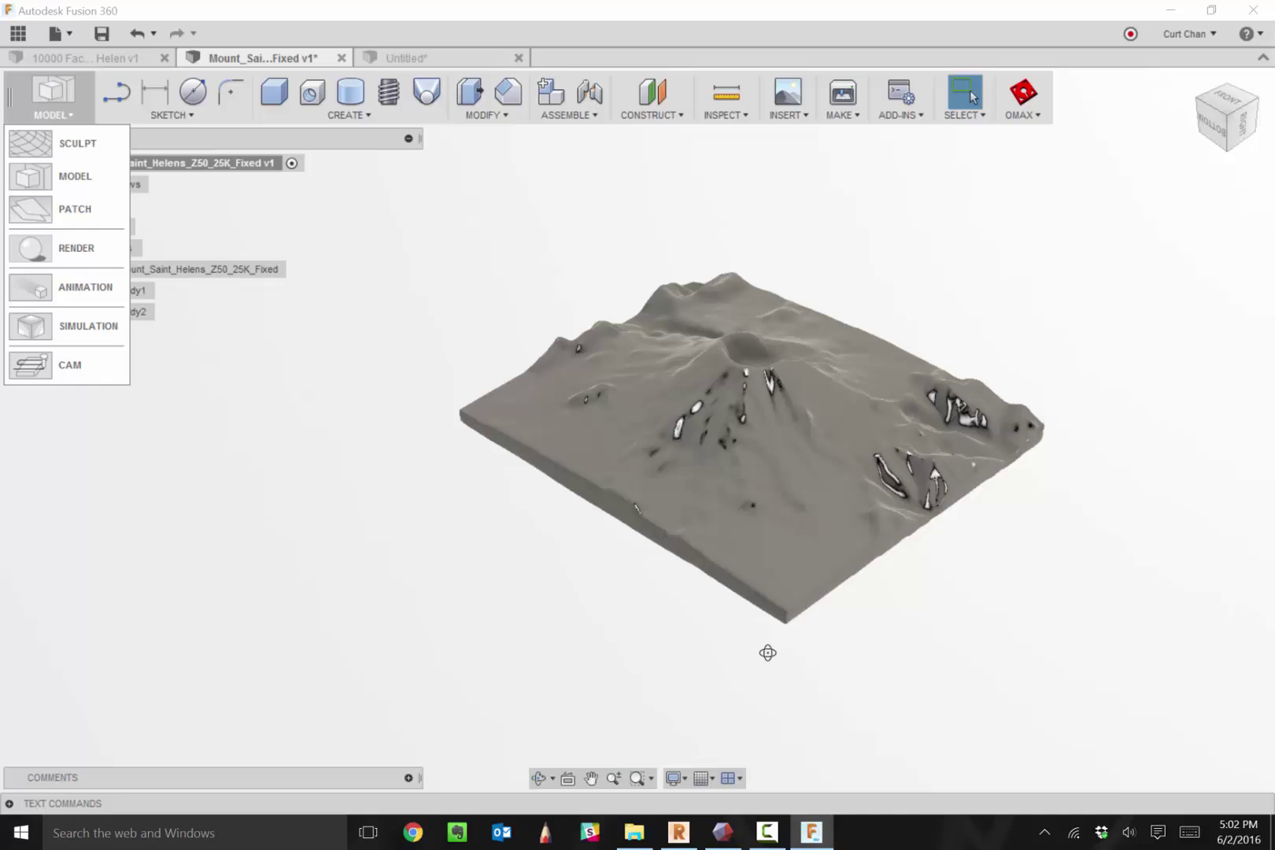
left_click(68, 366)
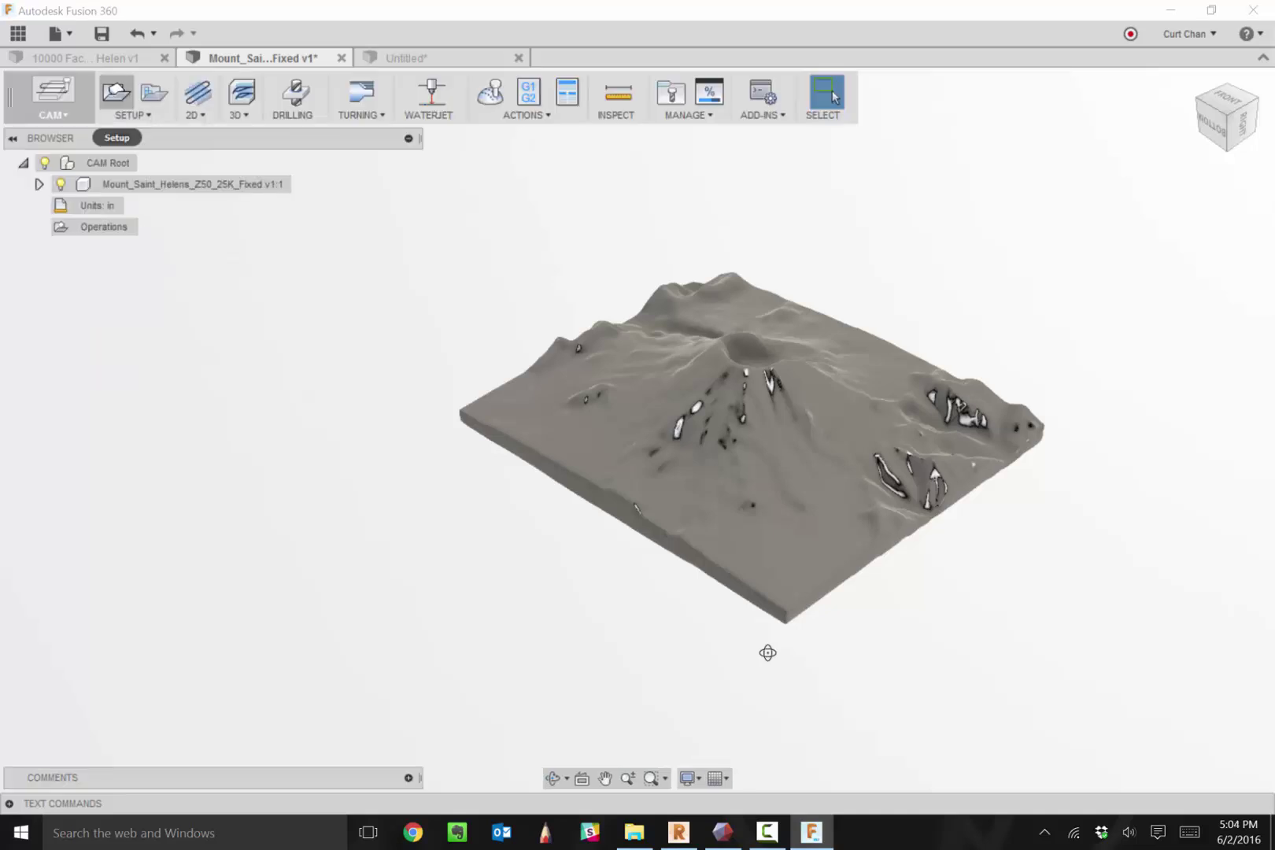
left_click(116, 93)
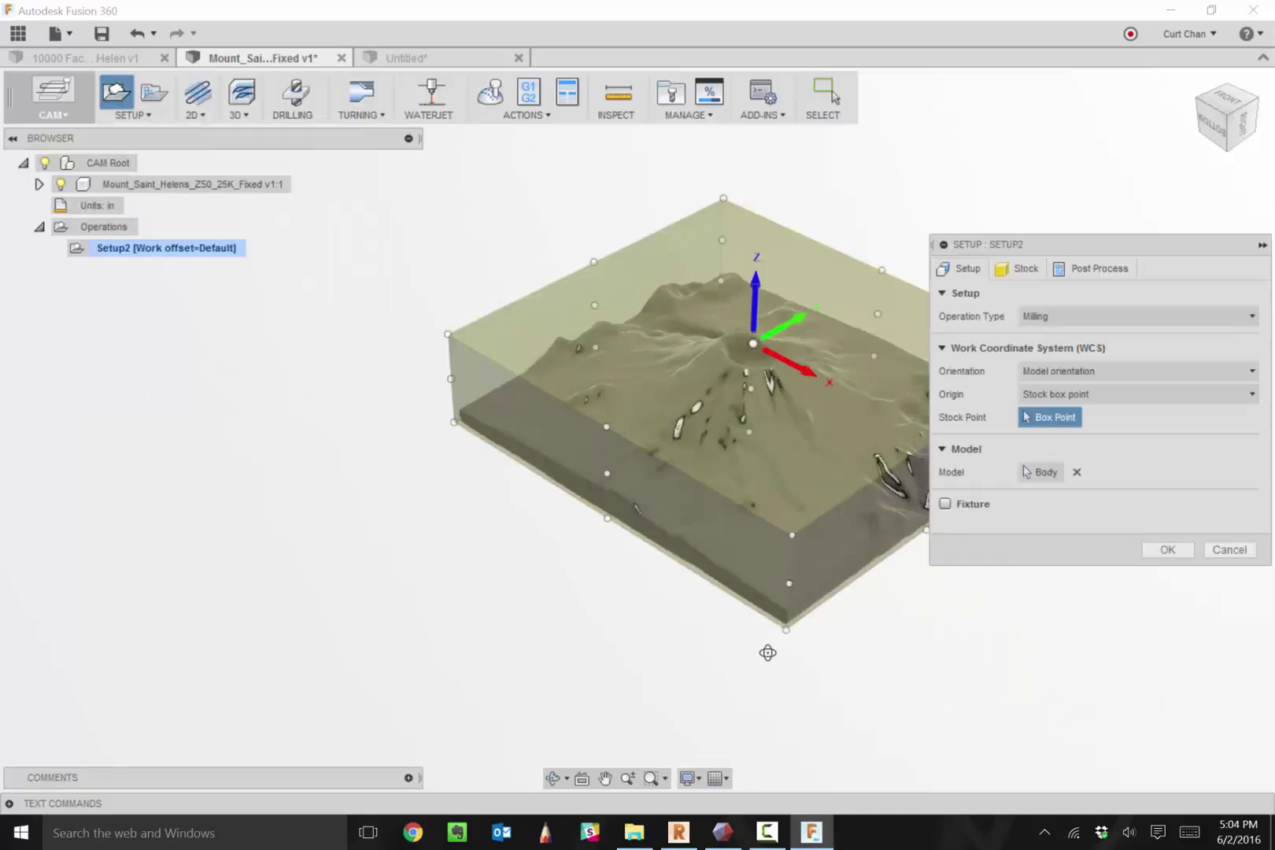
left_click(1017, 268)
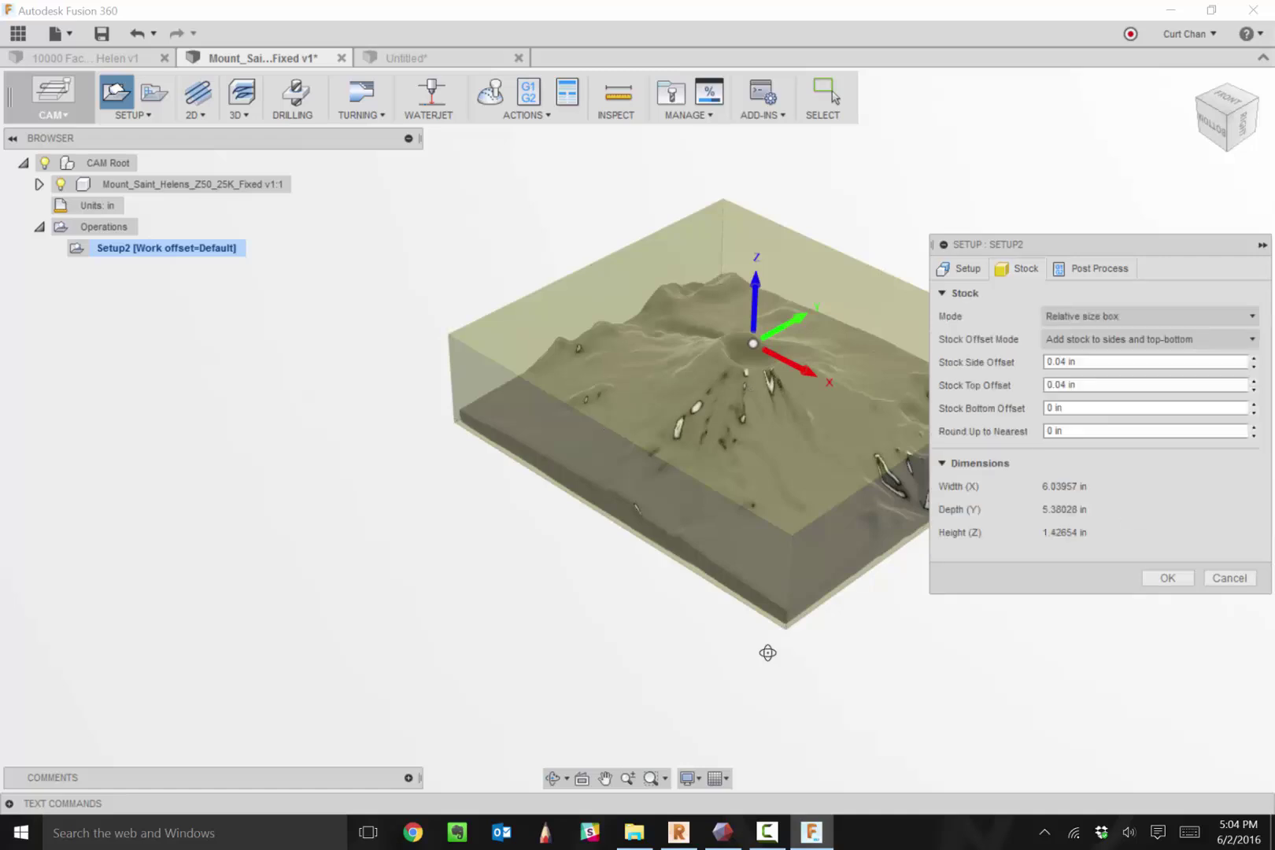
left_click_drag(1101, 361, 1044, 361)
type("0")
left_click(1167, 578)
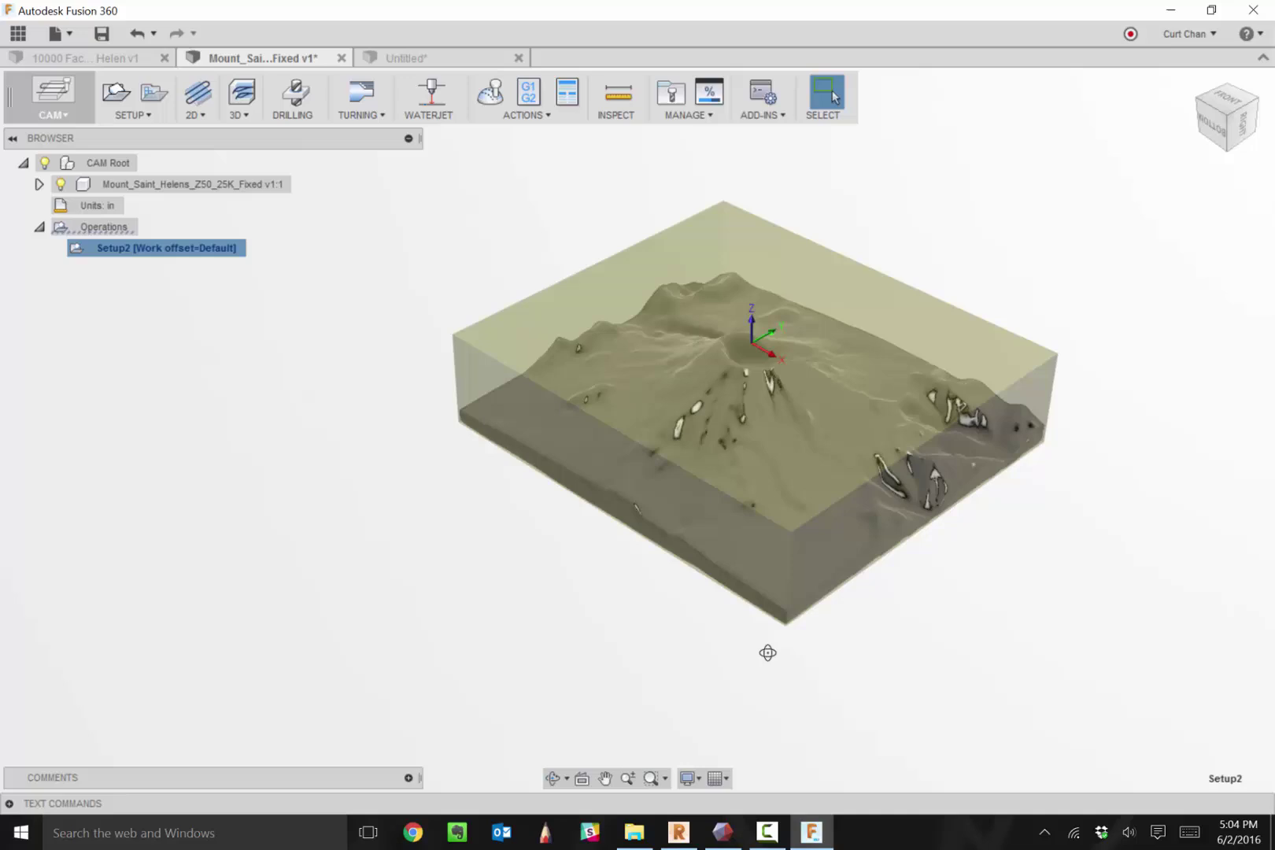
Step: Start a 3D Adaptive Clearing operation and turn off the tool type filter in the tool selection
left_click(240, 99)
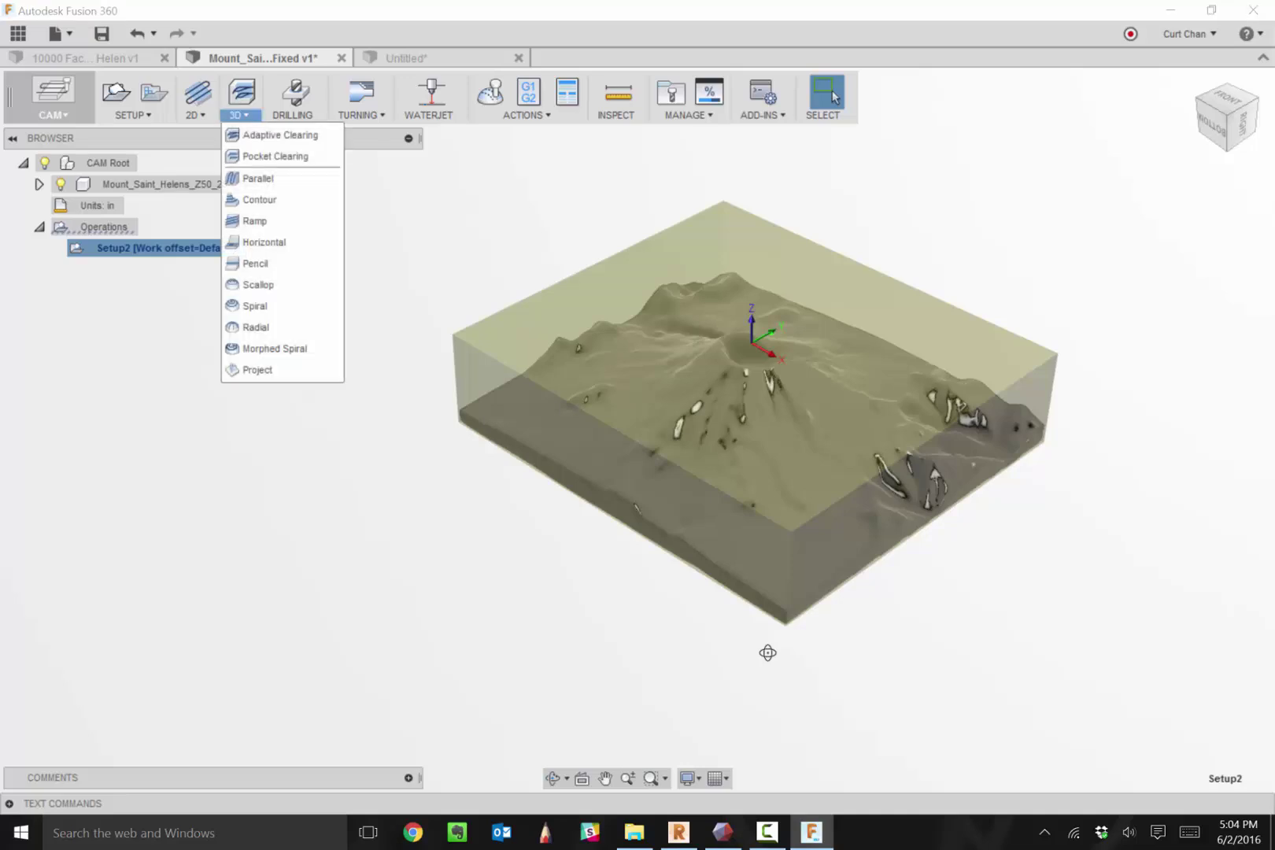
left_click(283, 134)
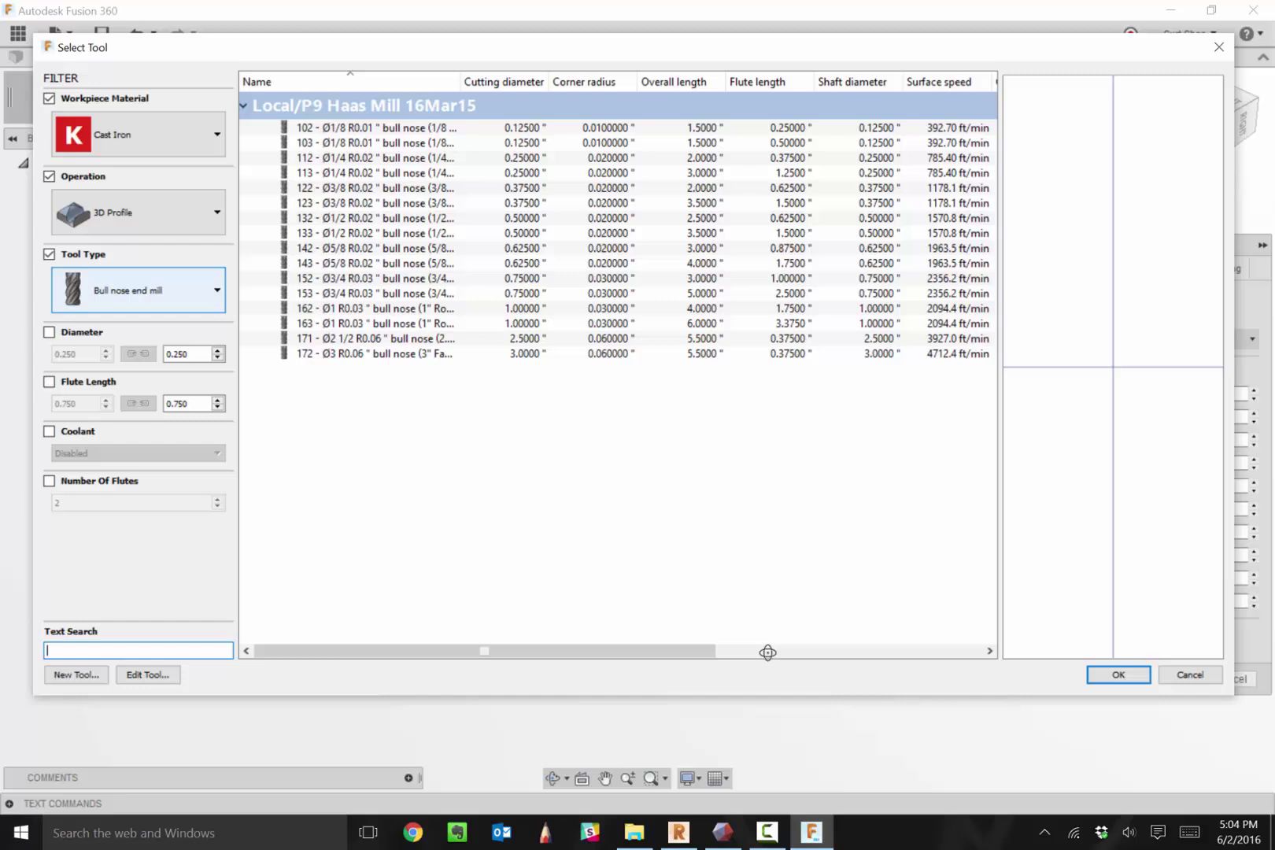
left_click(138, 290)
key("Up")
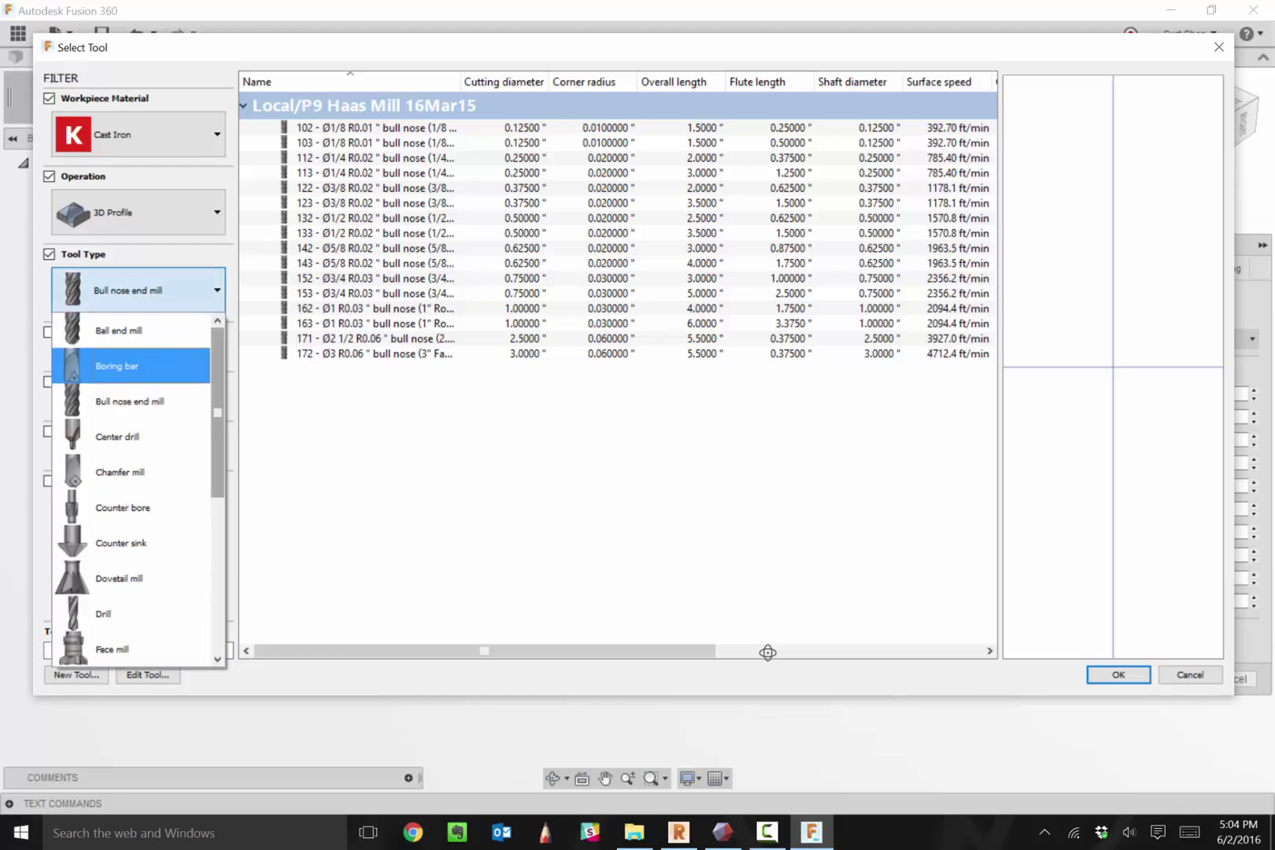
key("Escape")
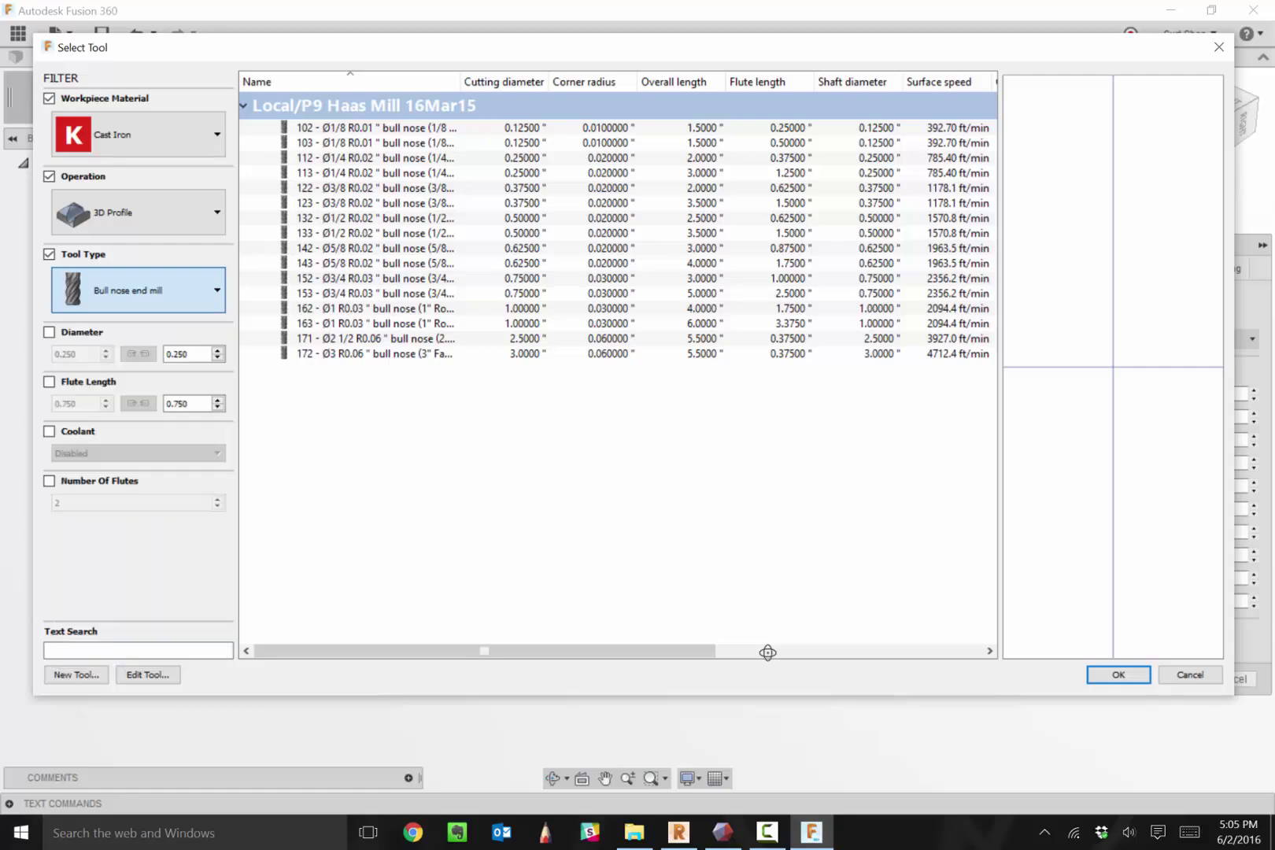
key("space")
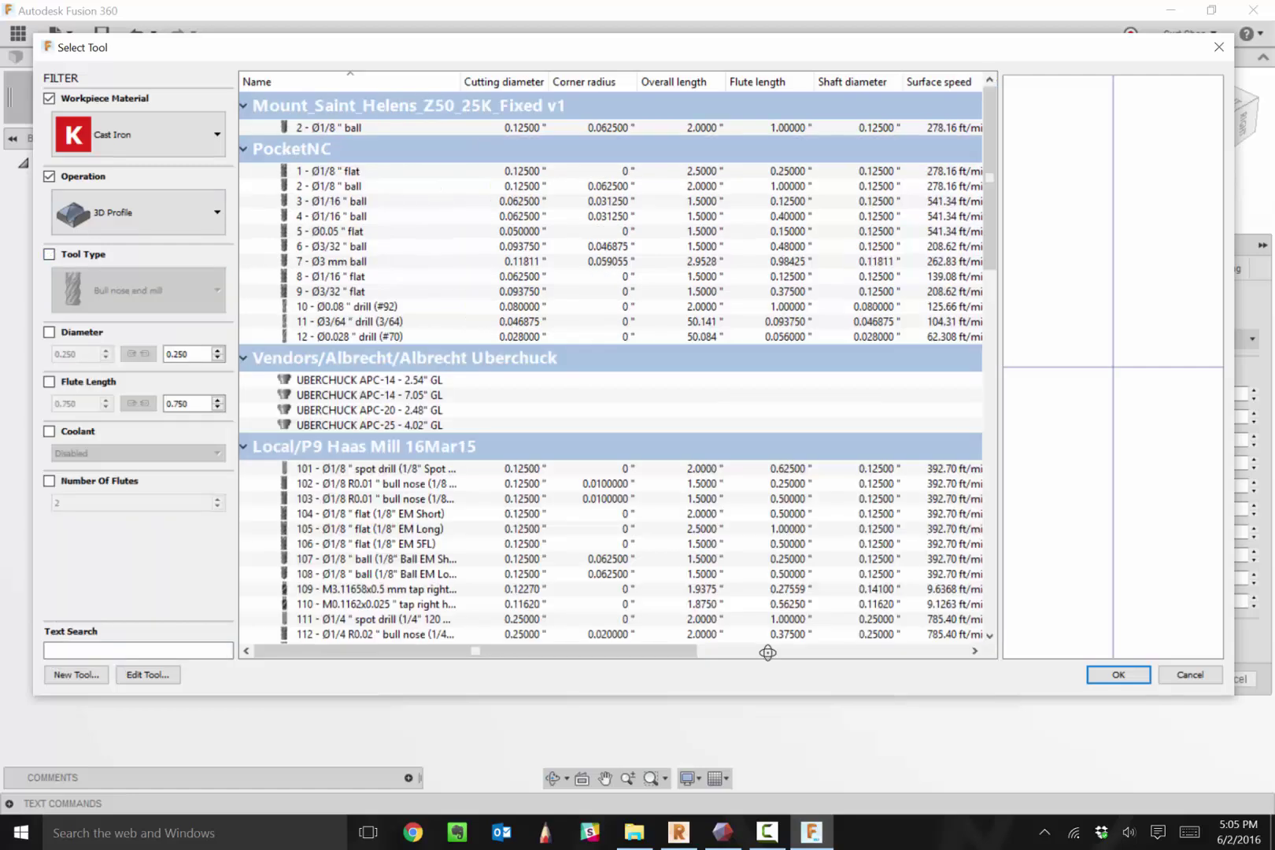
Step: Assign tool 1, the 1/8" flat end mill from the PocketNC library, to the adaptive clearing operation
key("Down")
key("Down")
key("Down")
key("Down")
key("Down")
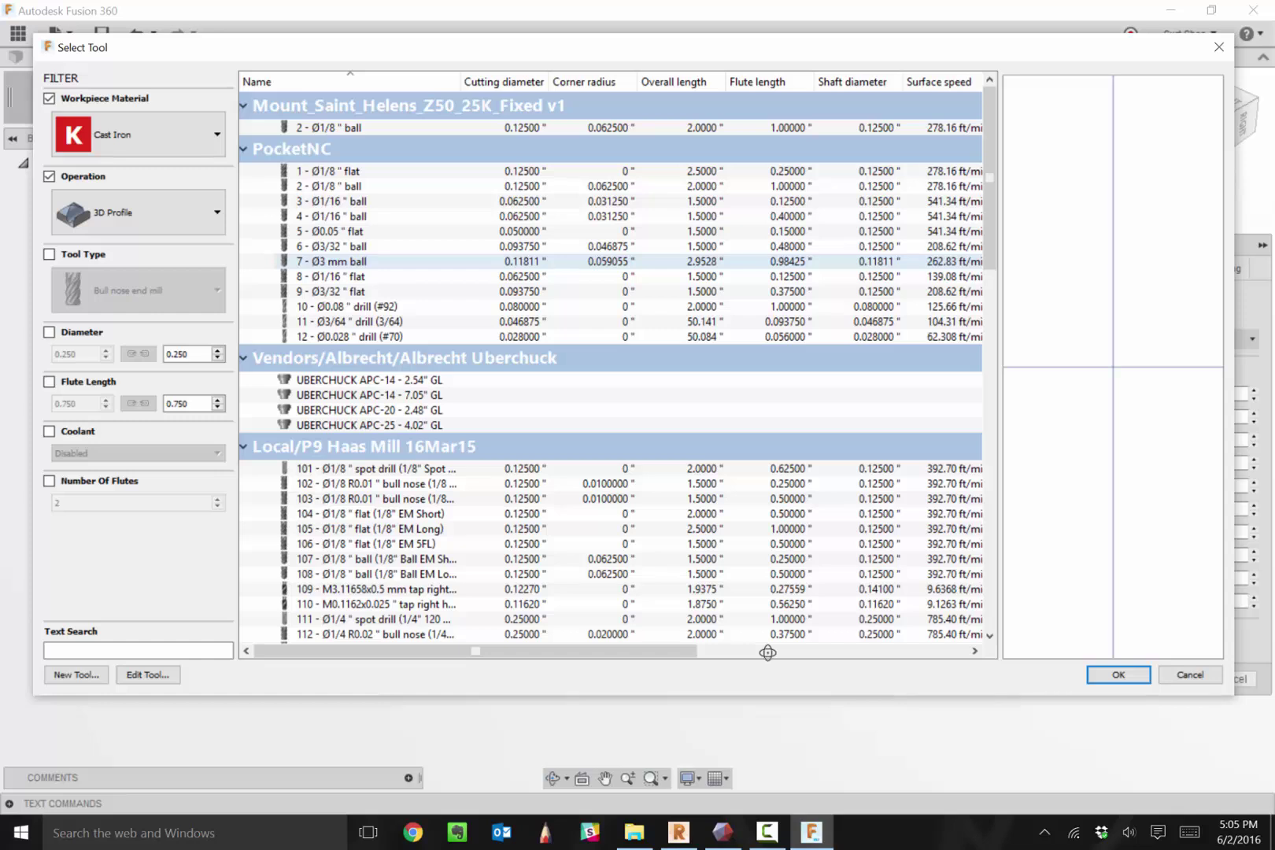
key("Up")
key("Up")
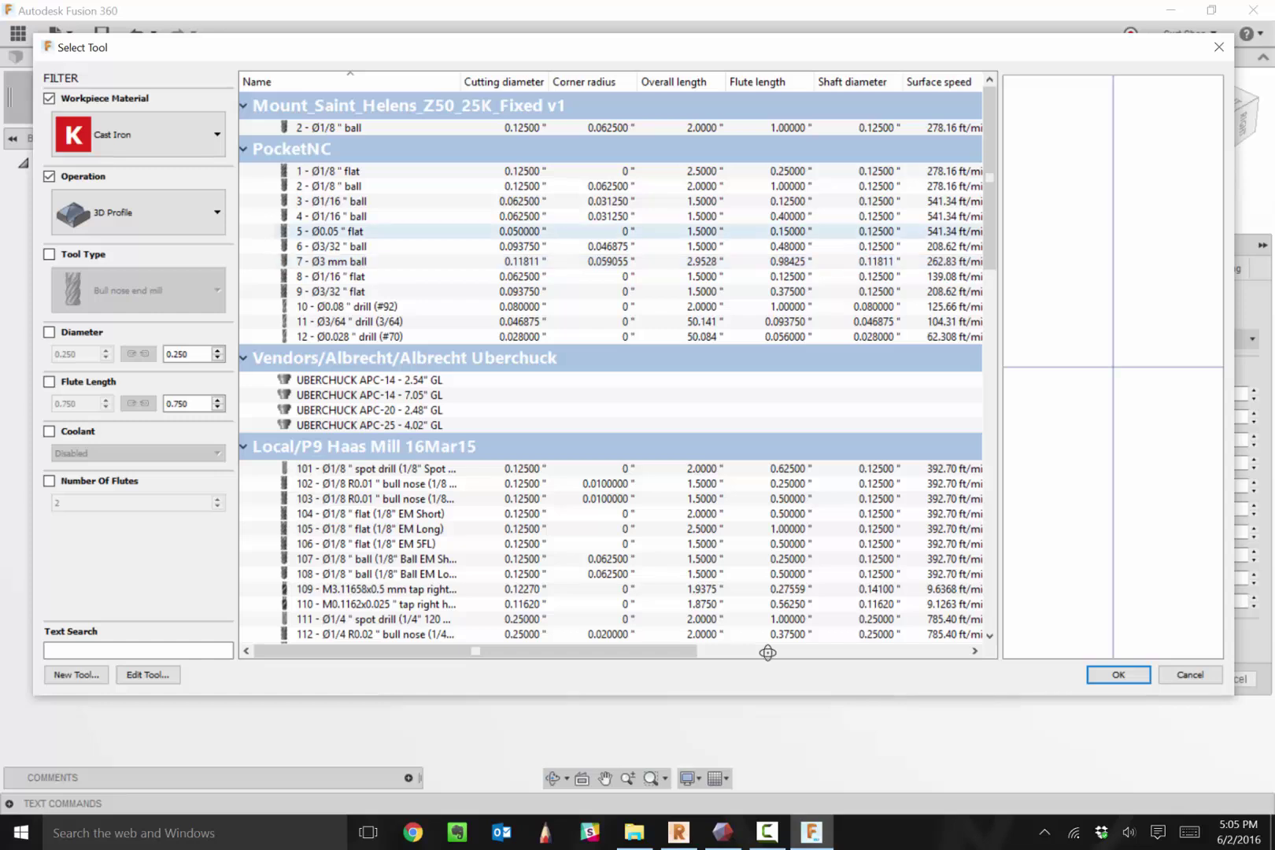
key("Up")
key("Up")
key("Up")
key("Up")
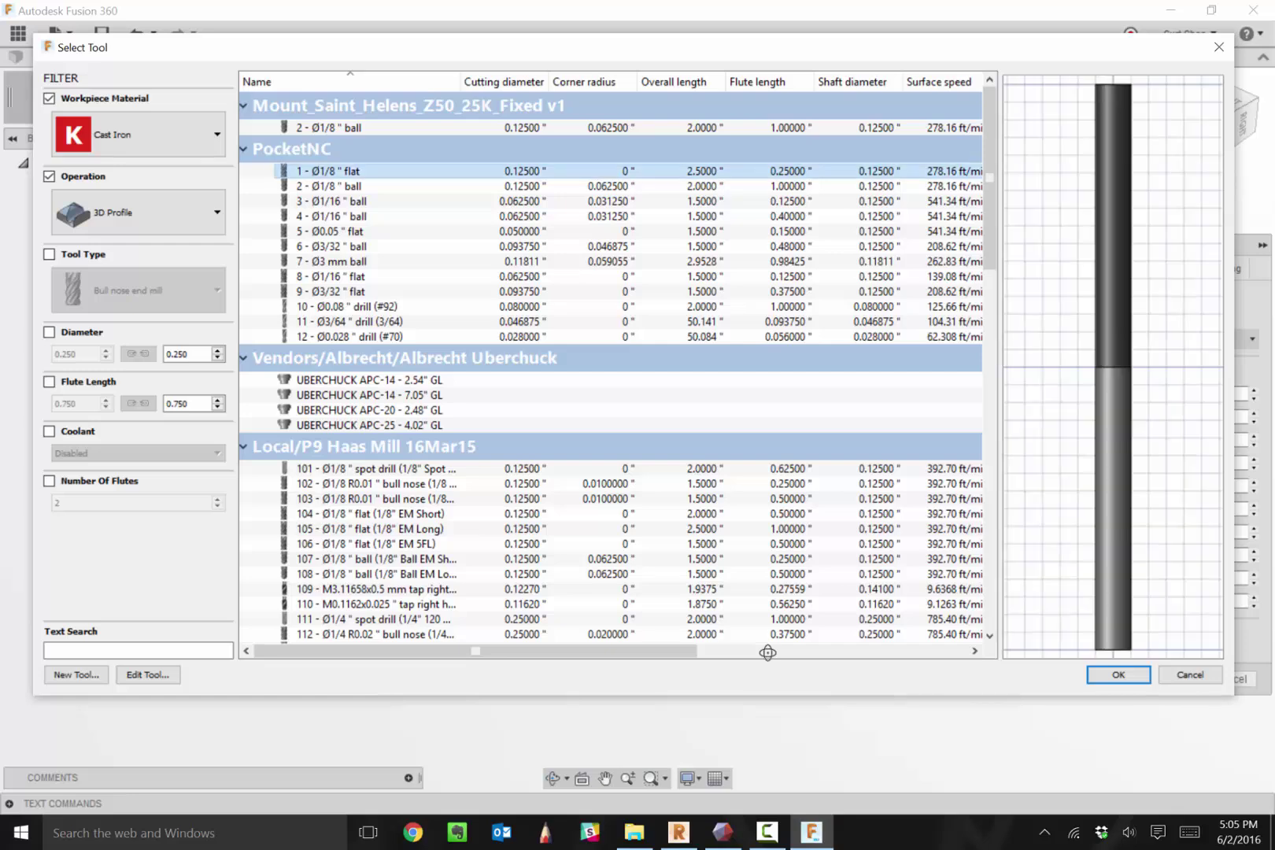
key("Return")
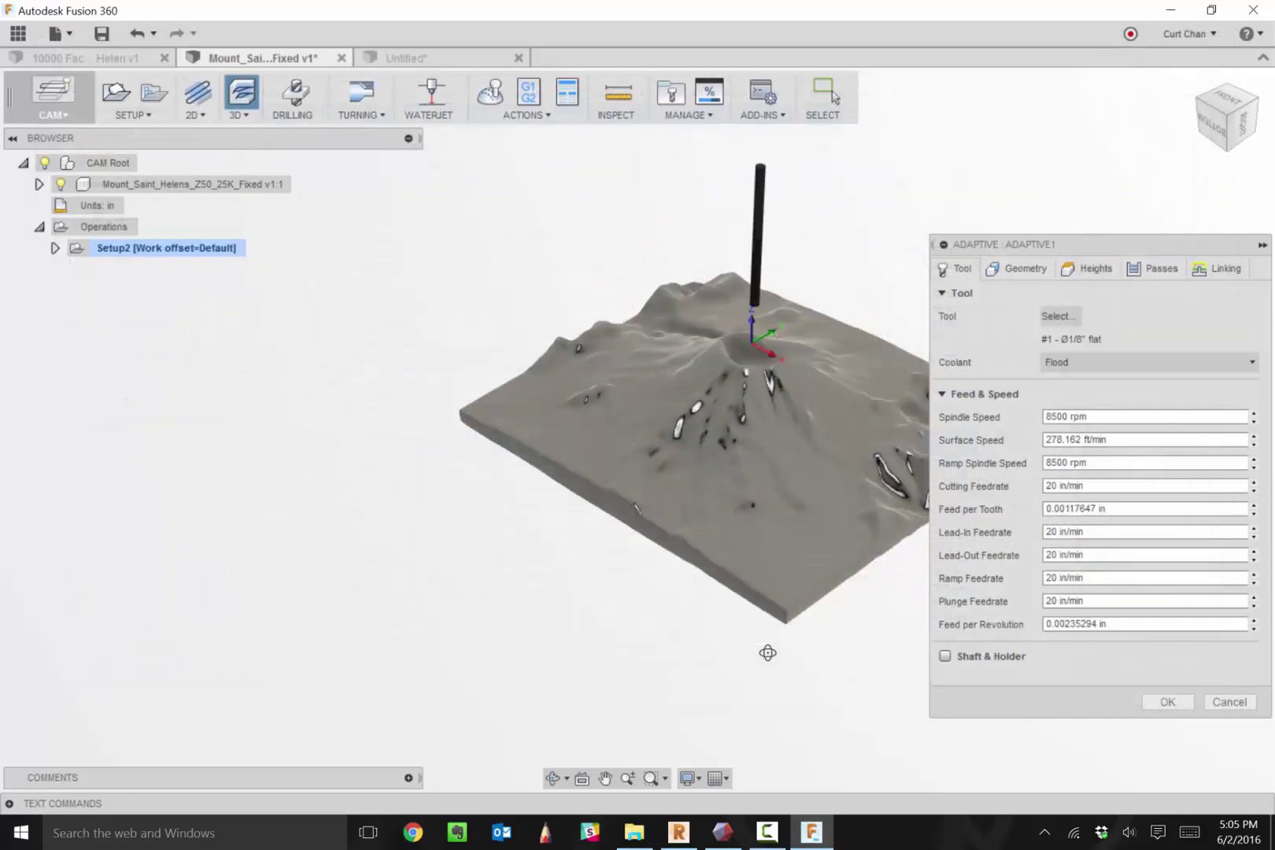
Step: Set the adaptive clearing's maximum roughing stepdown to the expression tool_fluteLength*.4 and generate the toolpath
left_click(1152, 269)
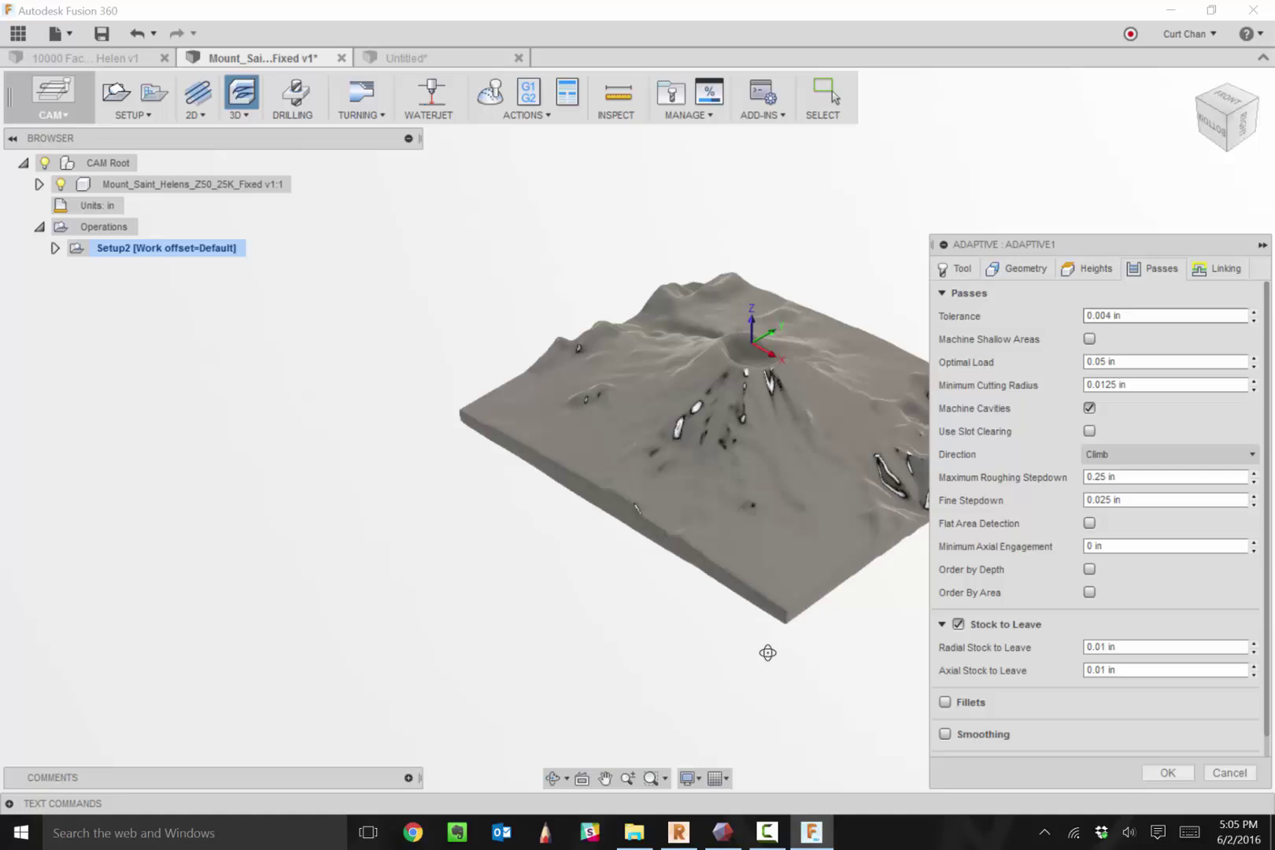
key("Tab")
key("Tab")
key("Tab")
key("Tab")
key("Tab")
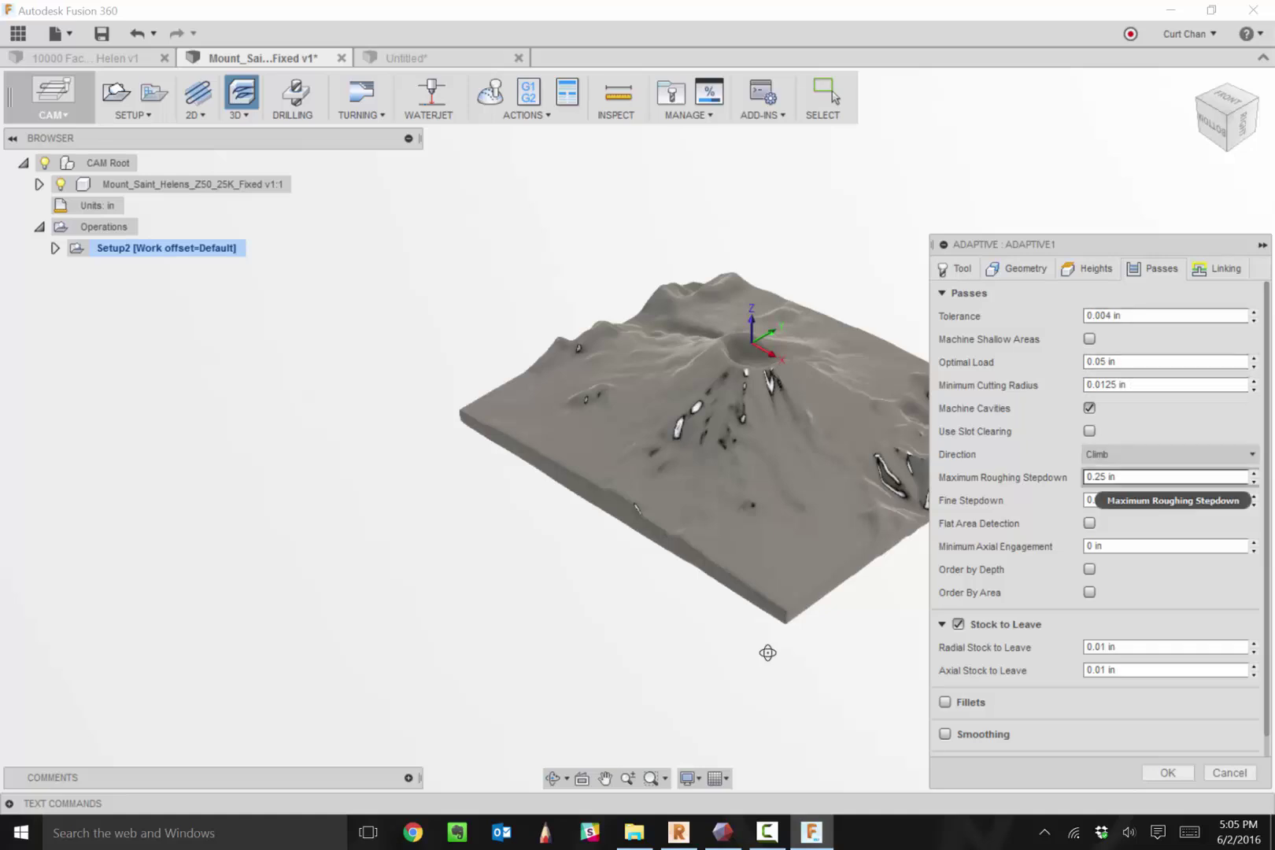
right_click(1105, 479)
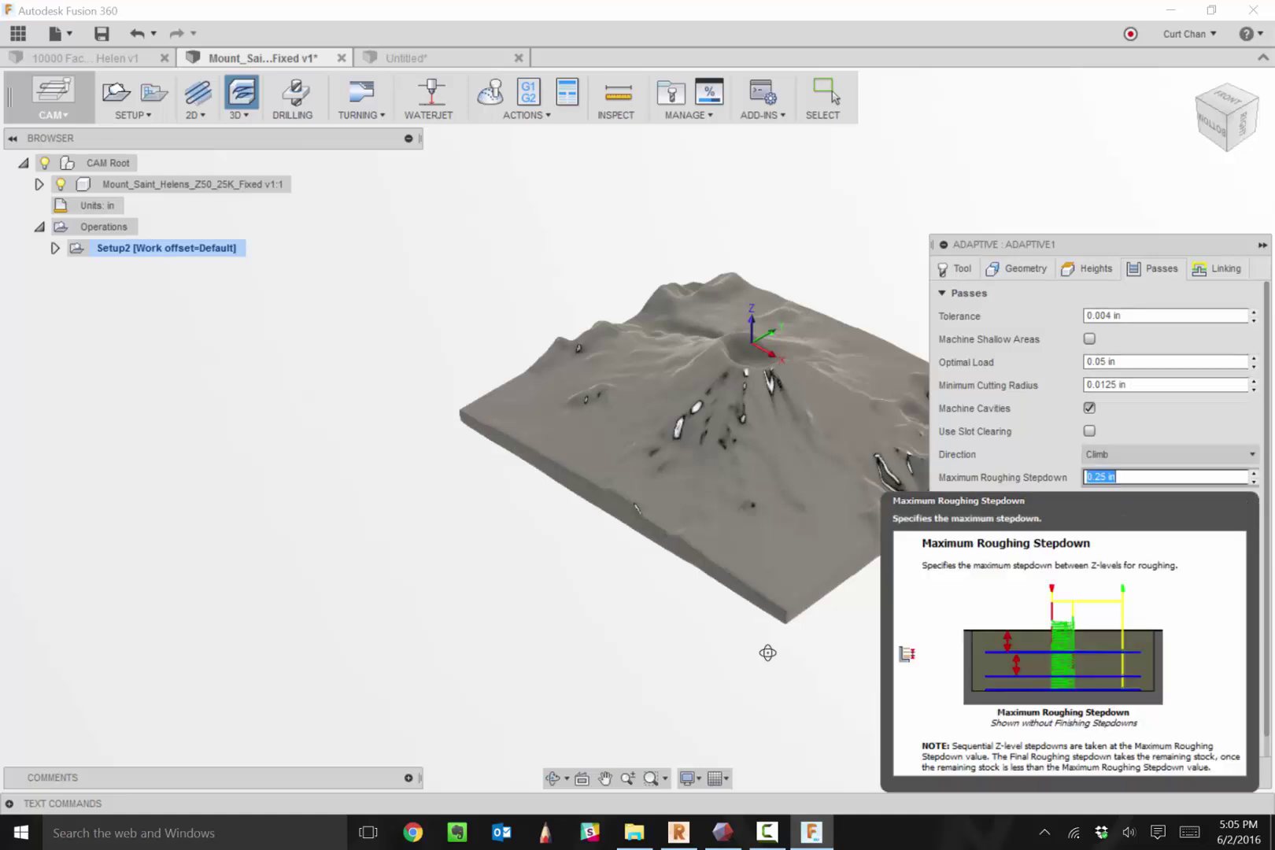
key("Down")
key("Down")
key("Down")
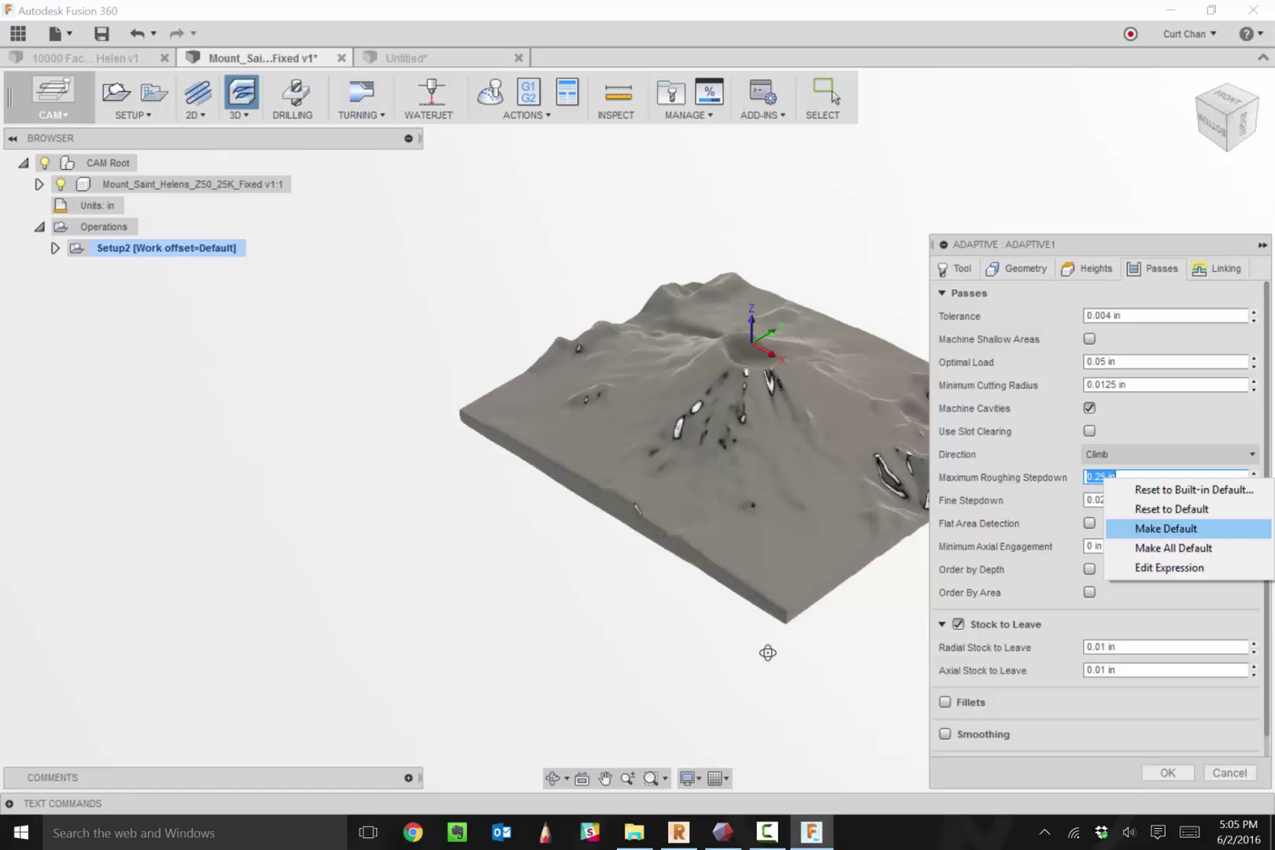
key("Down")
key("Down")
key("Return")
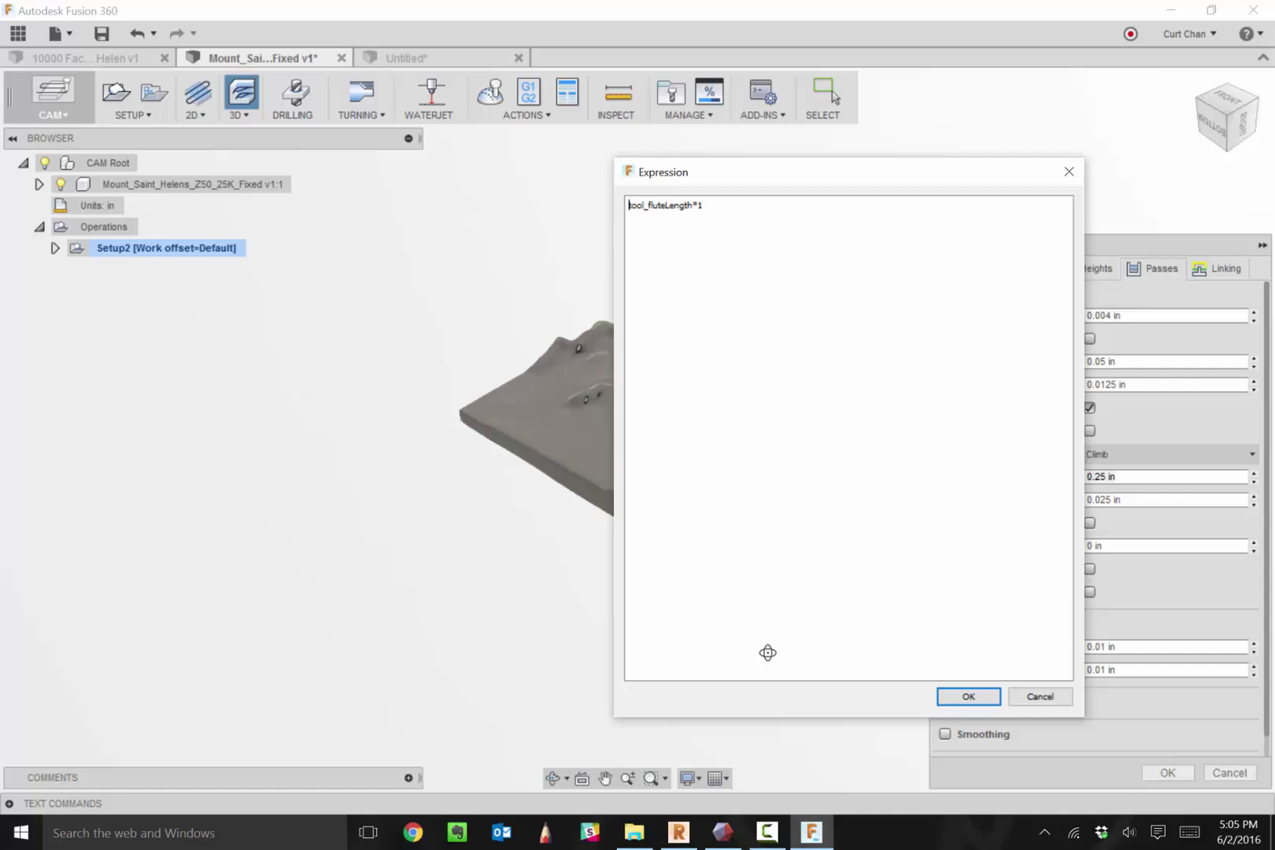
key("End")
key("shift+Left")
type(".4")
key("Return")
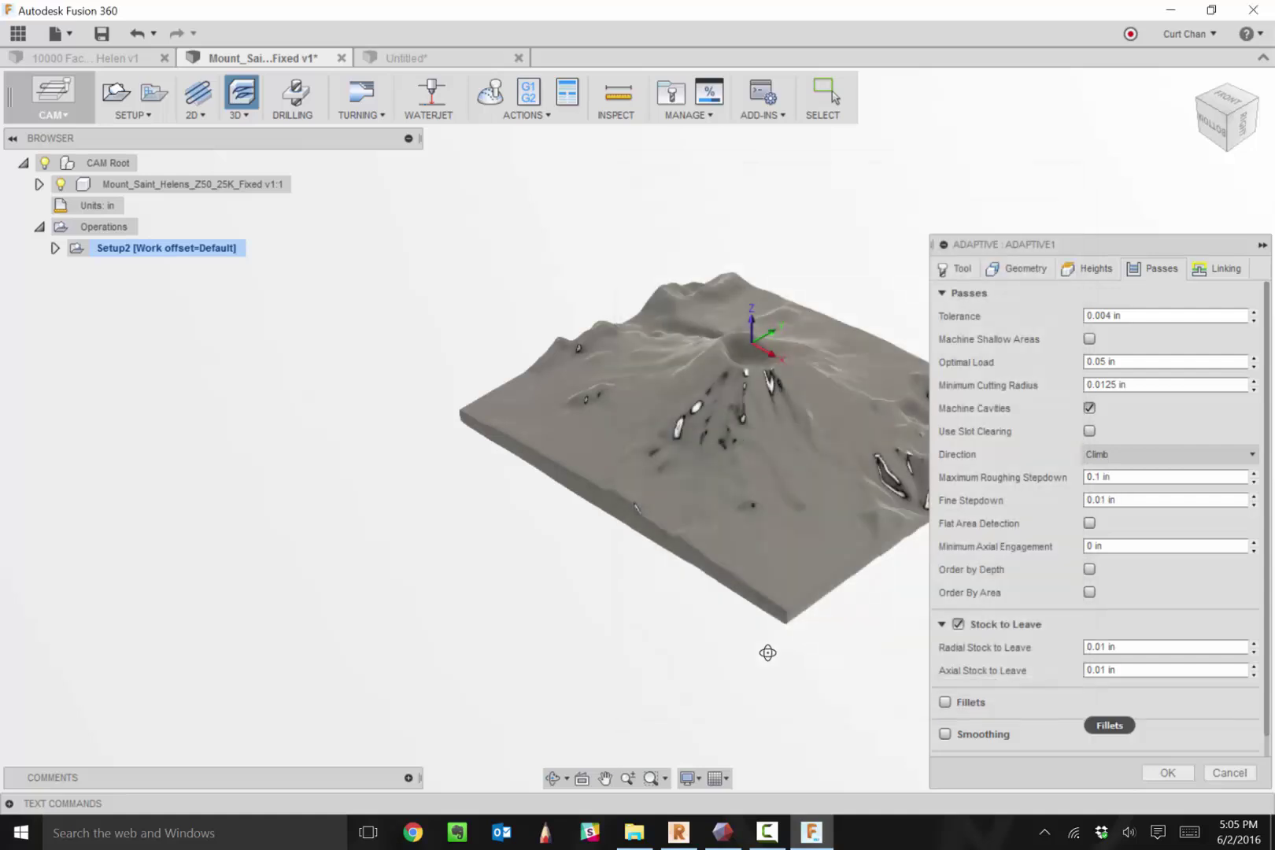
key("Return")
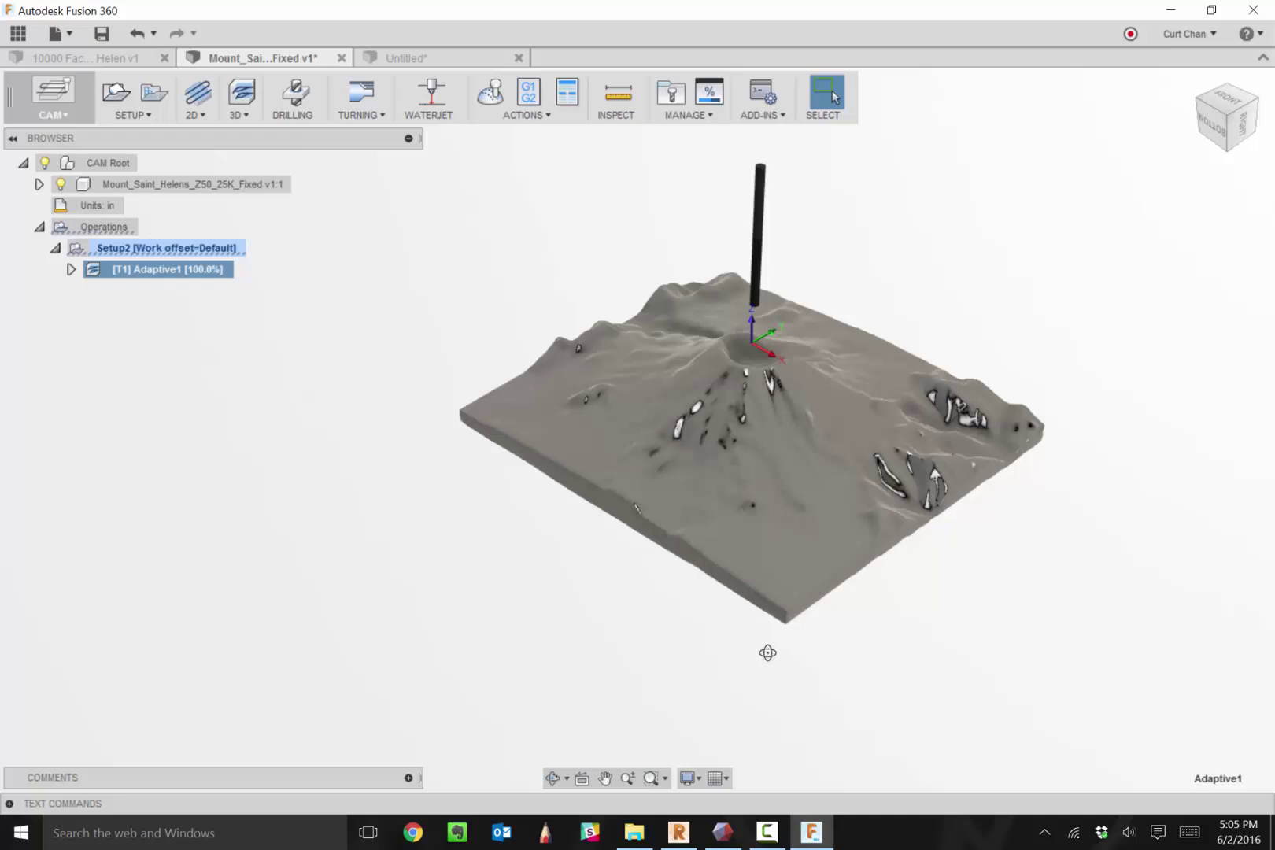
Step: Create a 3D Parallel finishing toolpath using tool 2, the 1/8" ball end mill from the PocketNC library
left_click(240, 115)
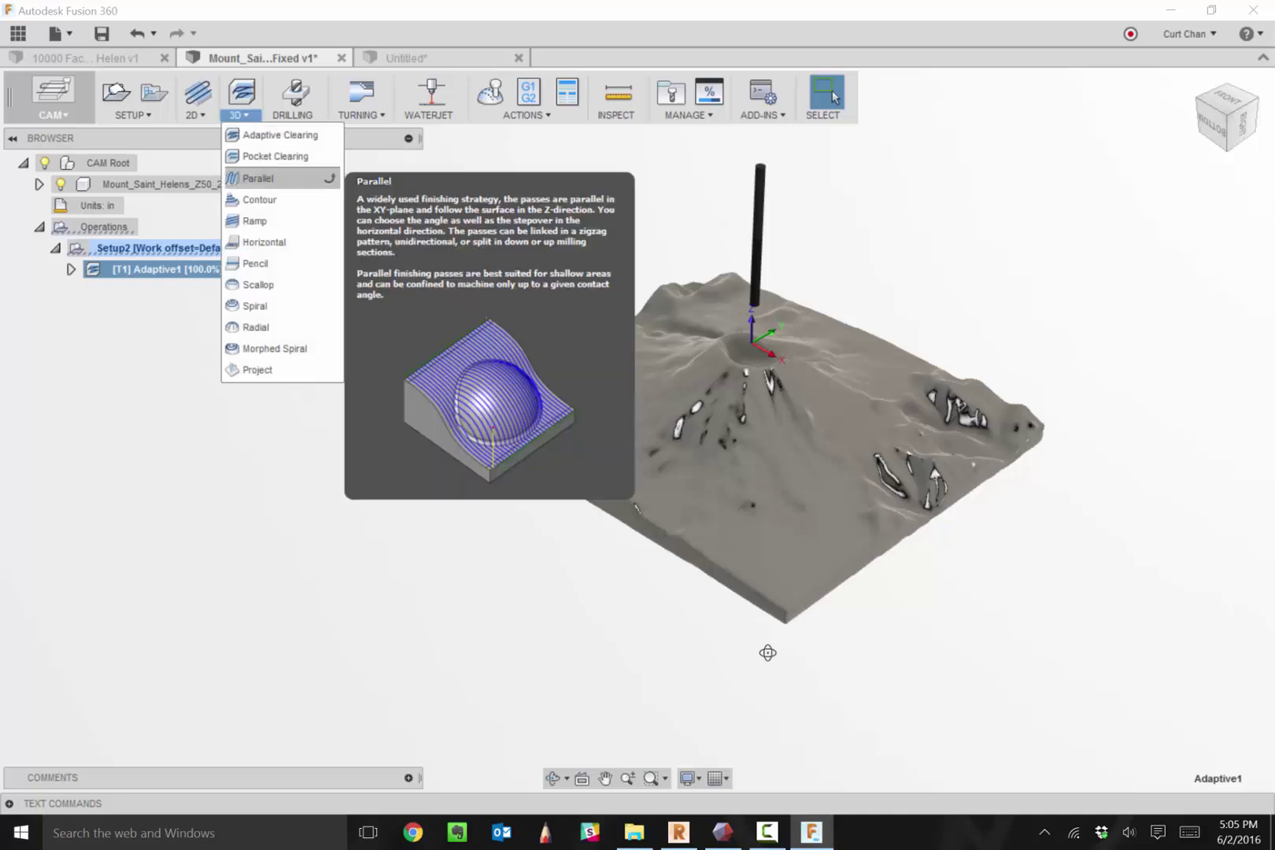
left_click(260, 178)
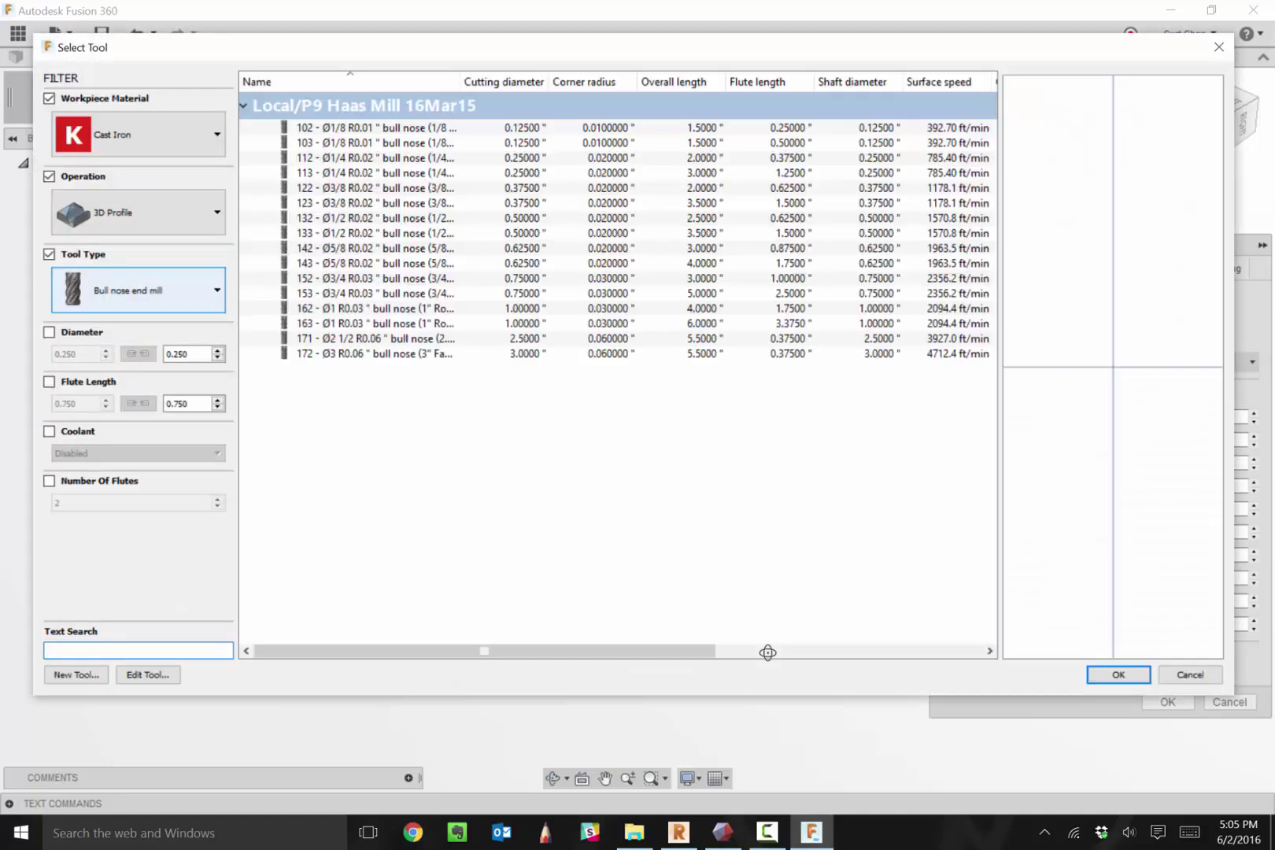
left_click(137, 291)
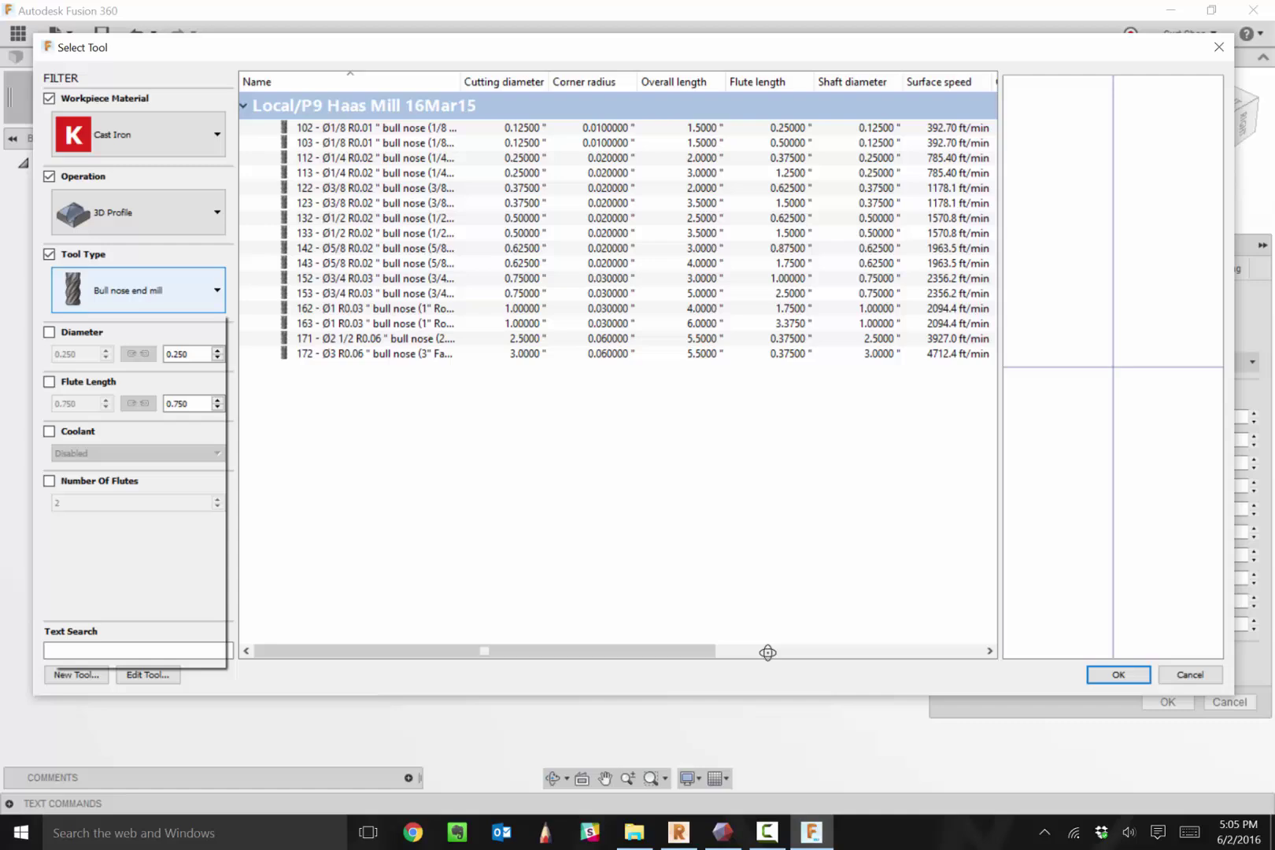
left_click(118, 331)
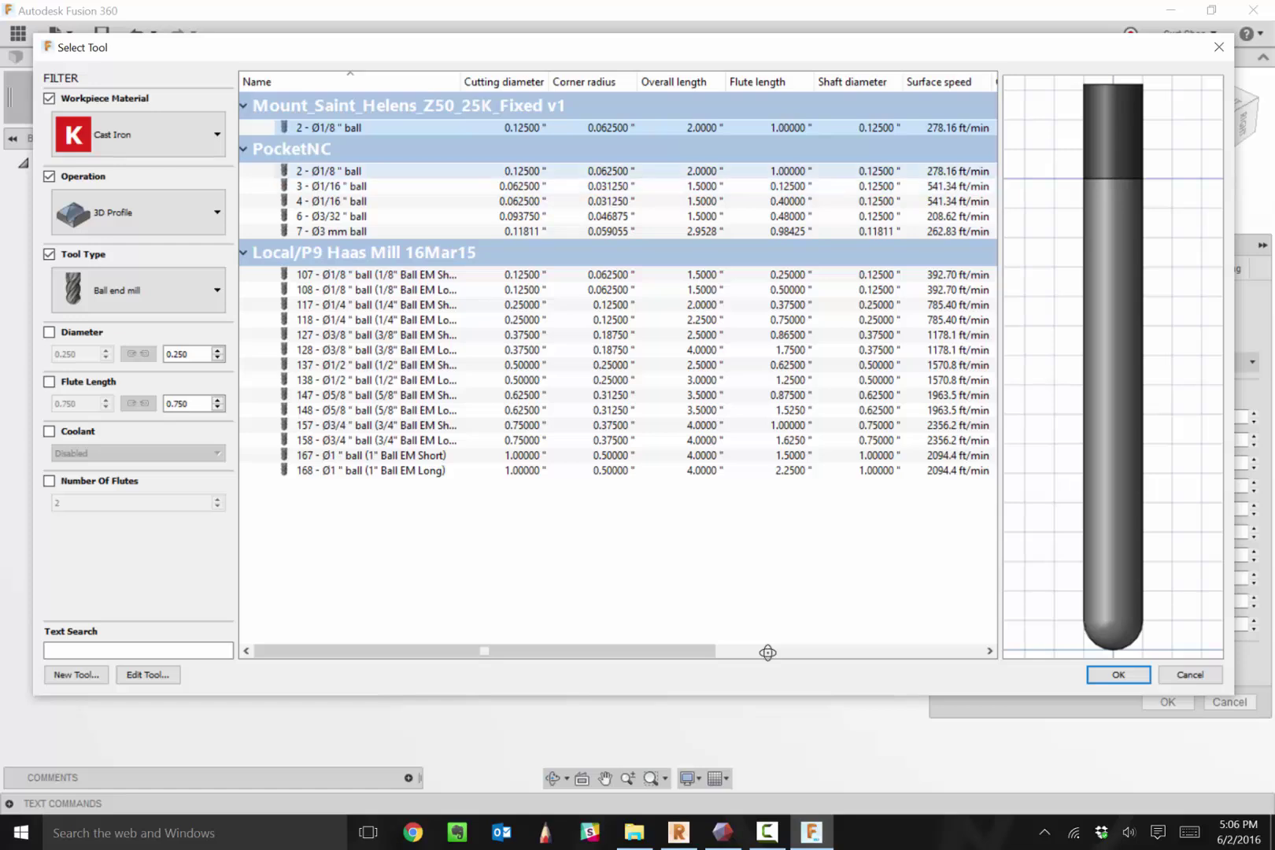
left_click(329, 170)
key("Return")
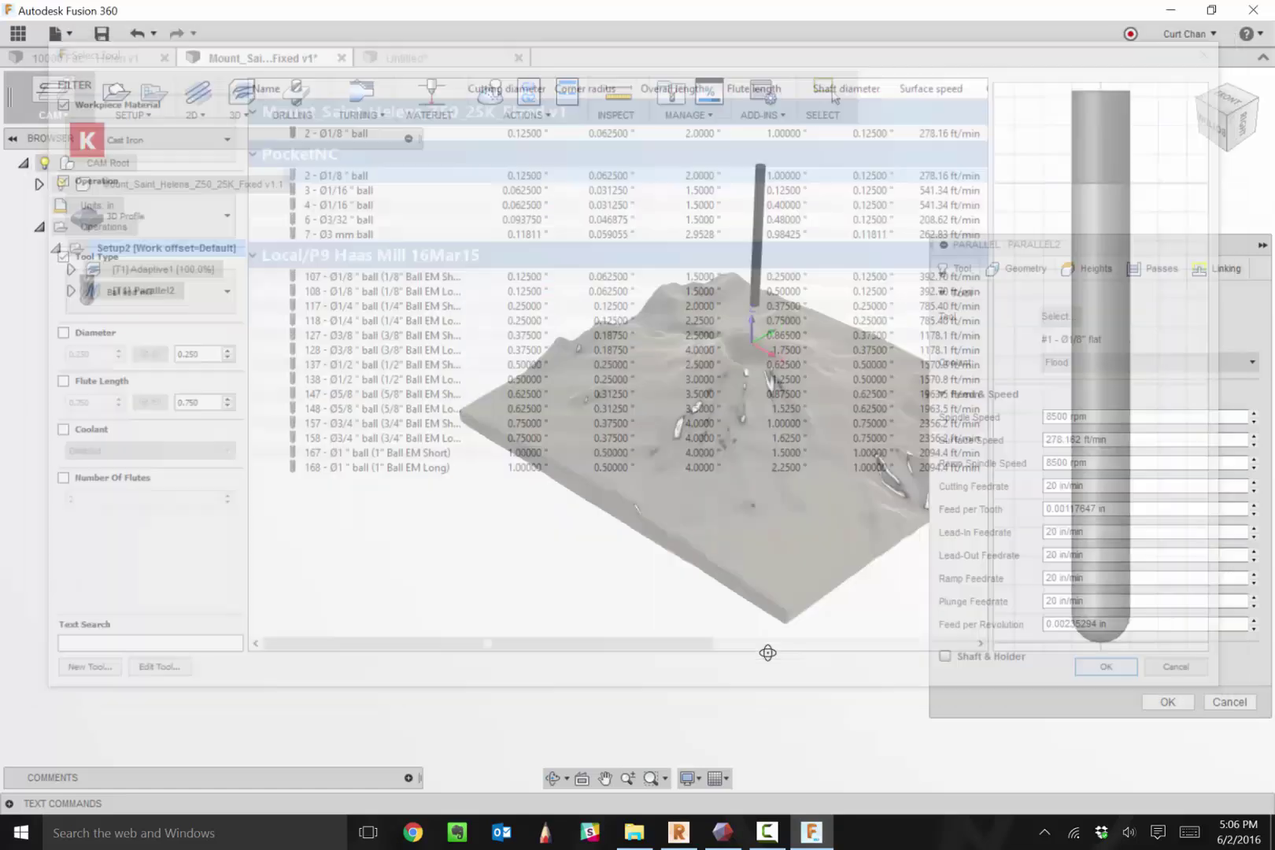
key("Return")
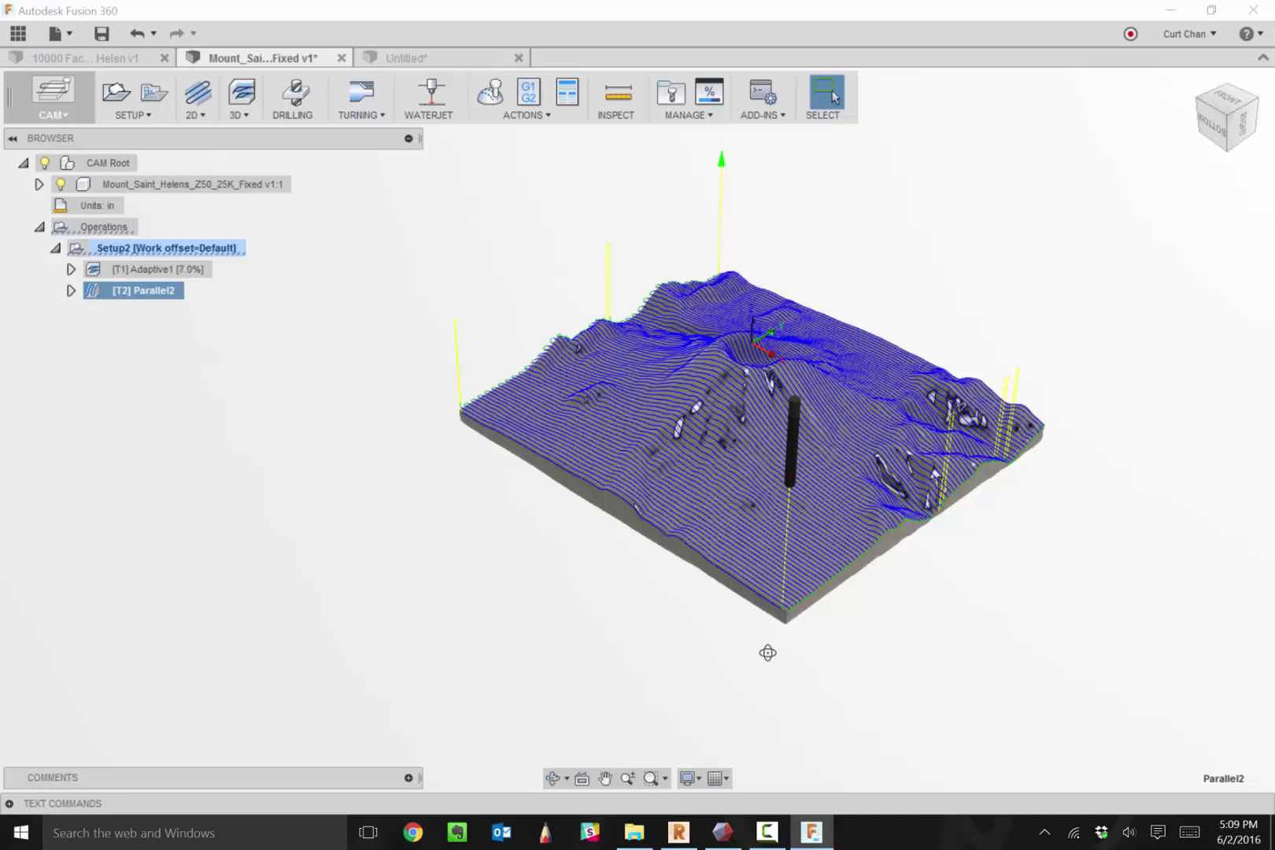
Step: Simulate the Parallel toolpath over the terrain with the stock display turned off
right_click(168, 290)
left_click(211, 346)
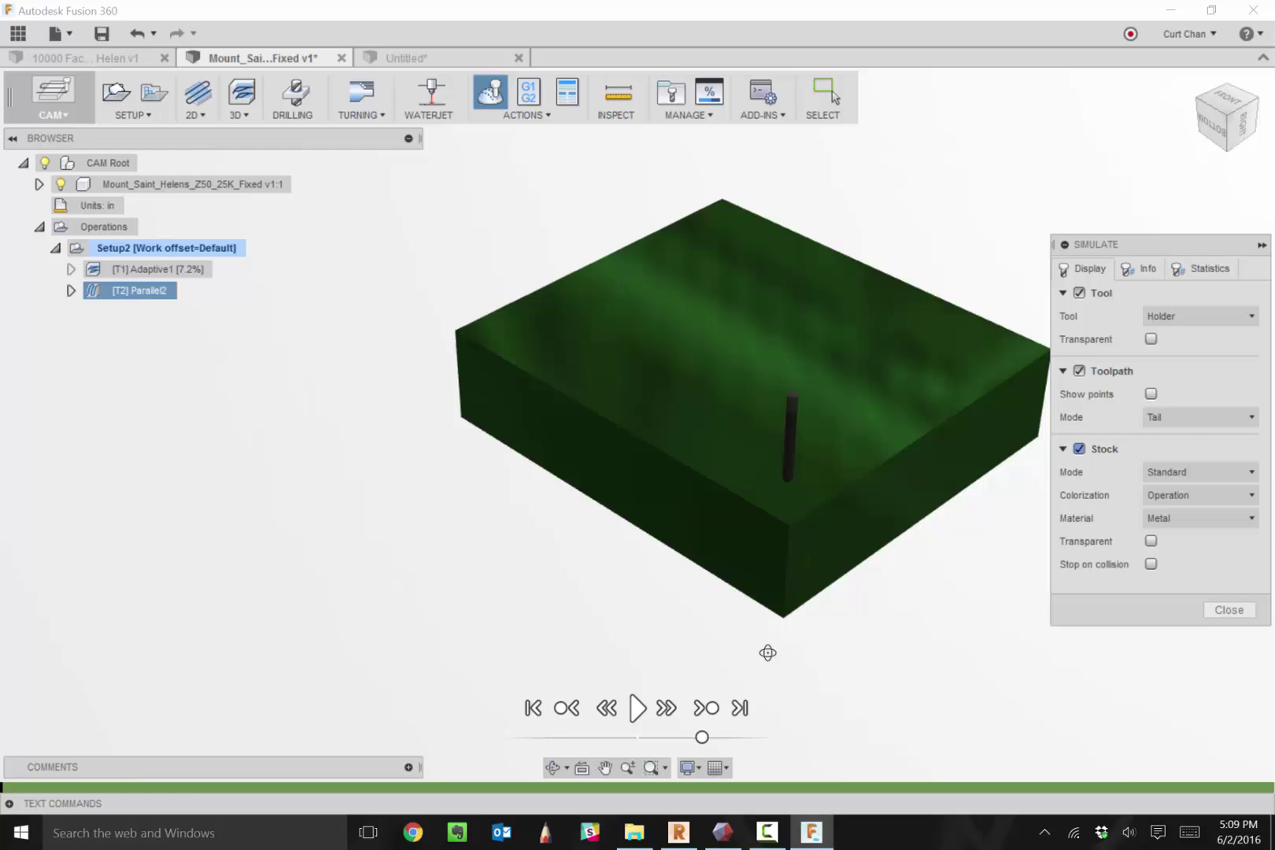
left_click(1079, 448)
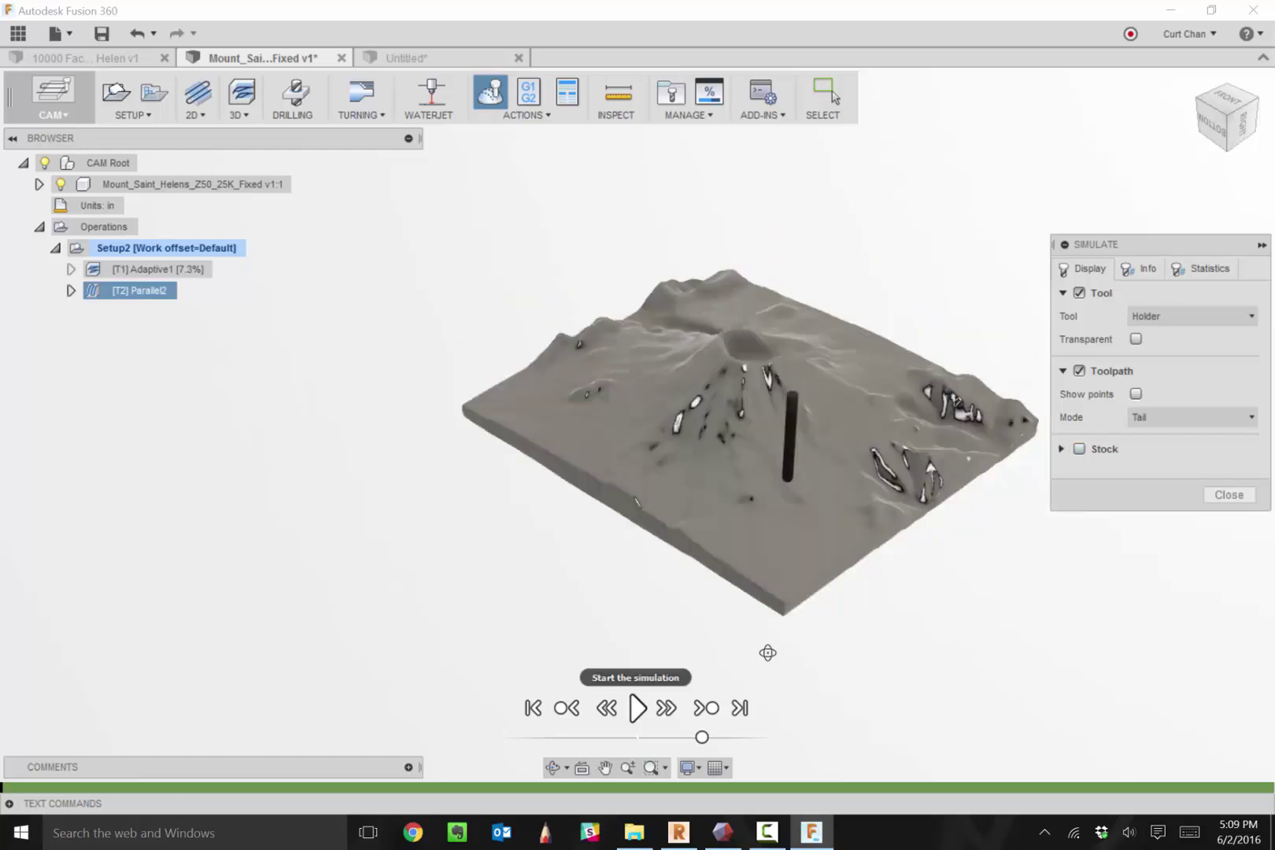
left_click(638, 708)
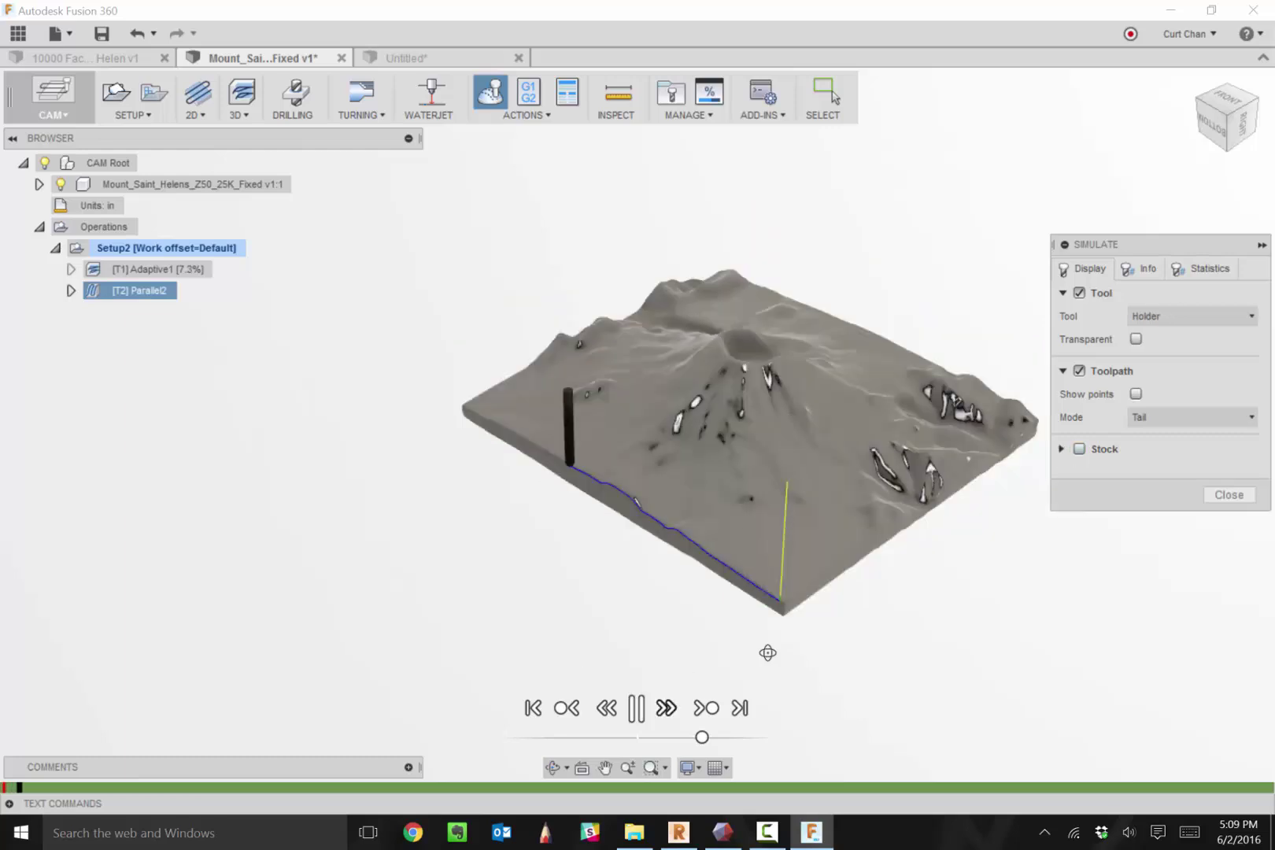